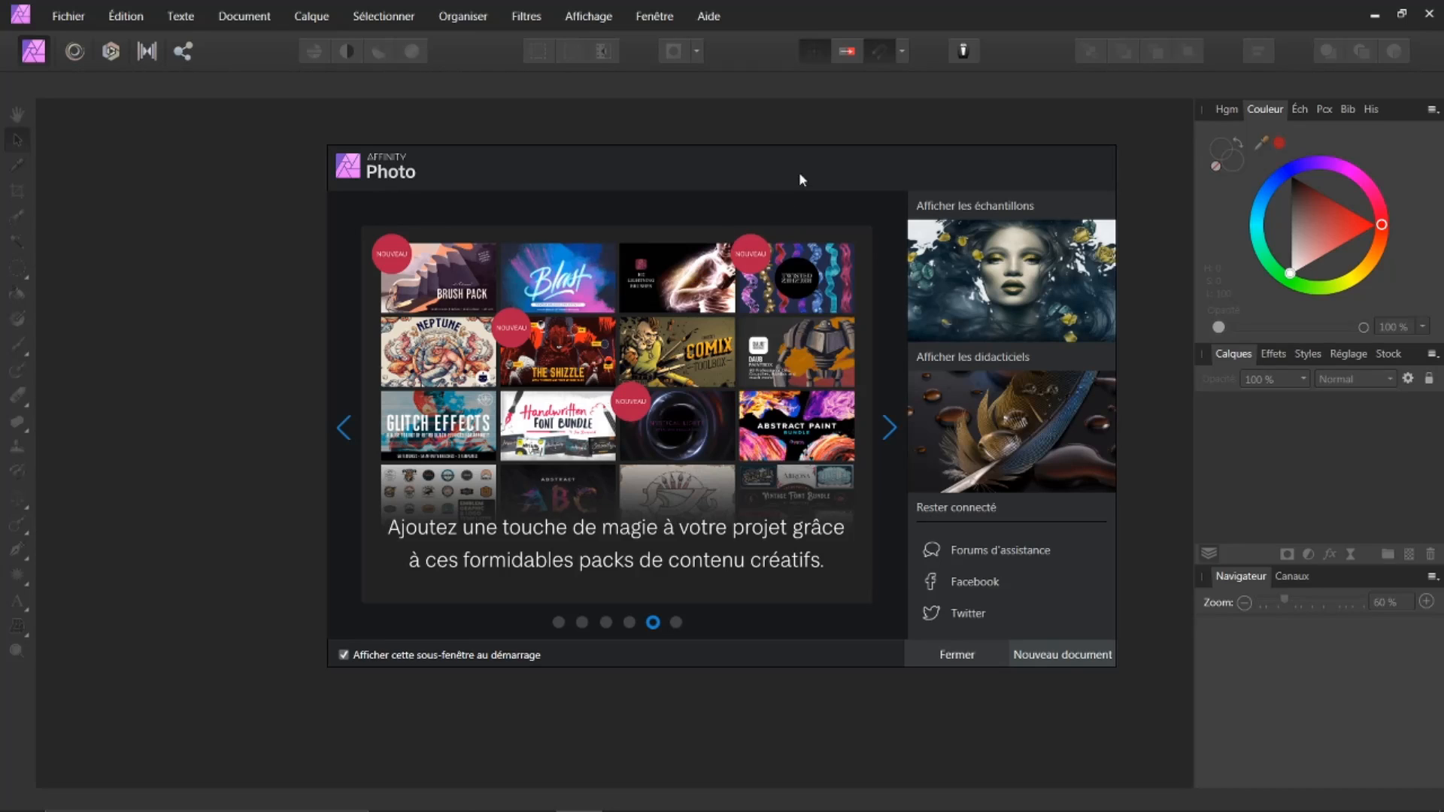
Step: Dismiss the welcome window and open the recent file nature-2569217.jpg
left_click(952, 660)
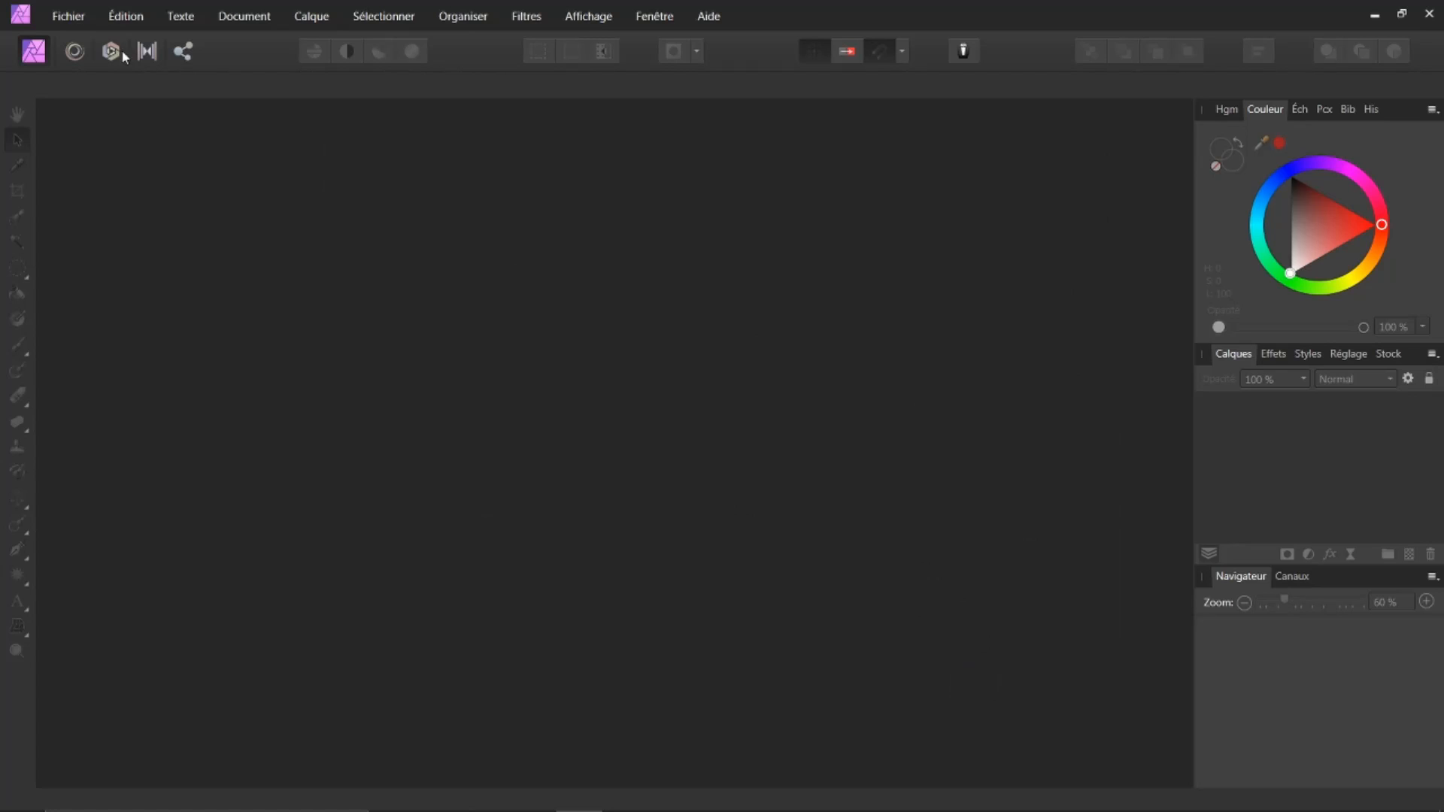
left_click(72, 18)
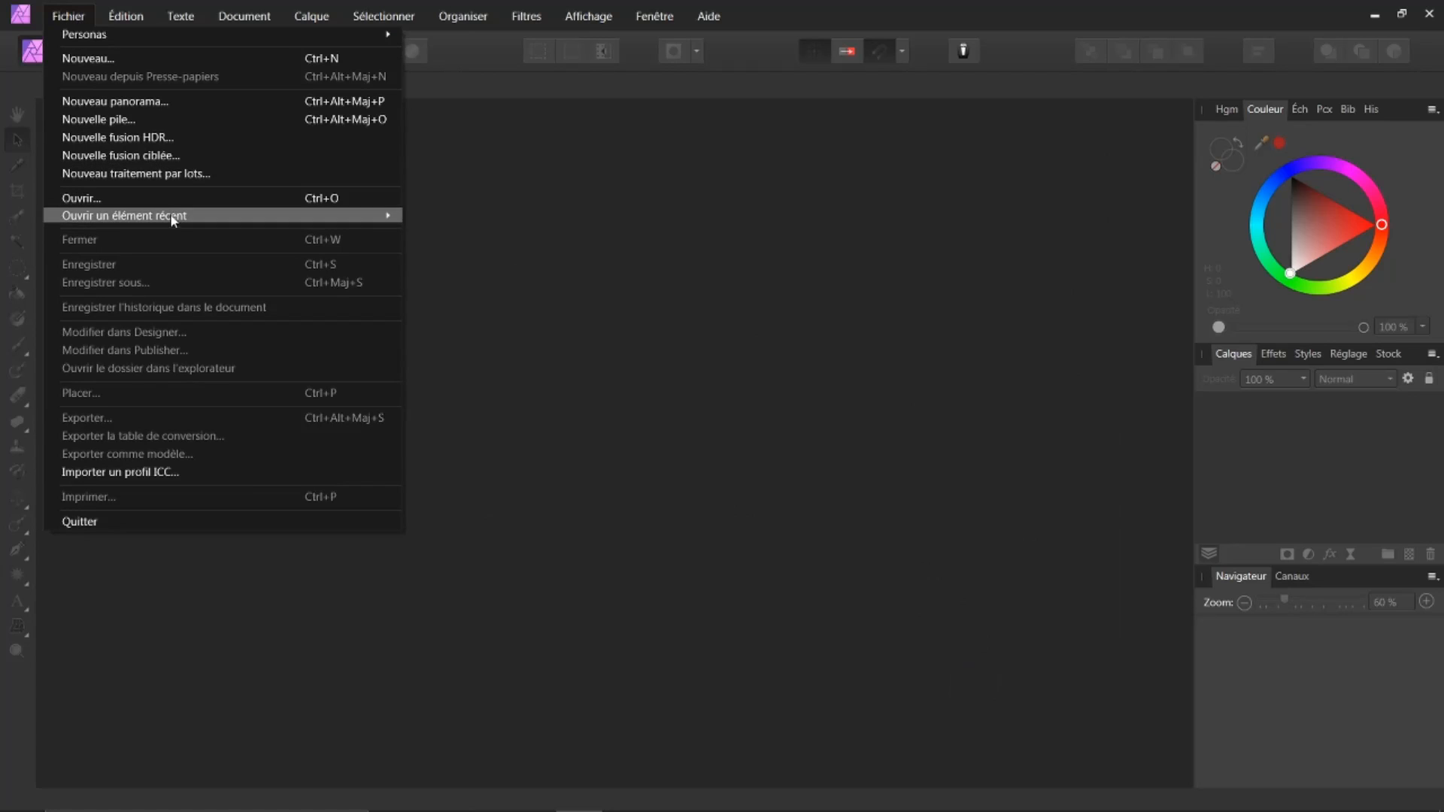
mouse_move(355, 216)
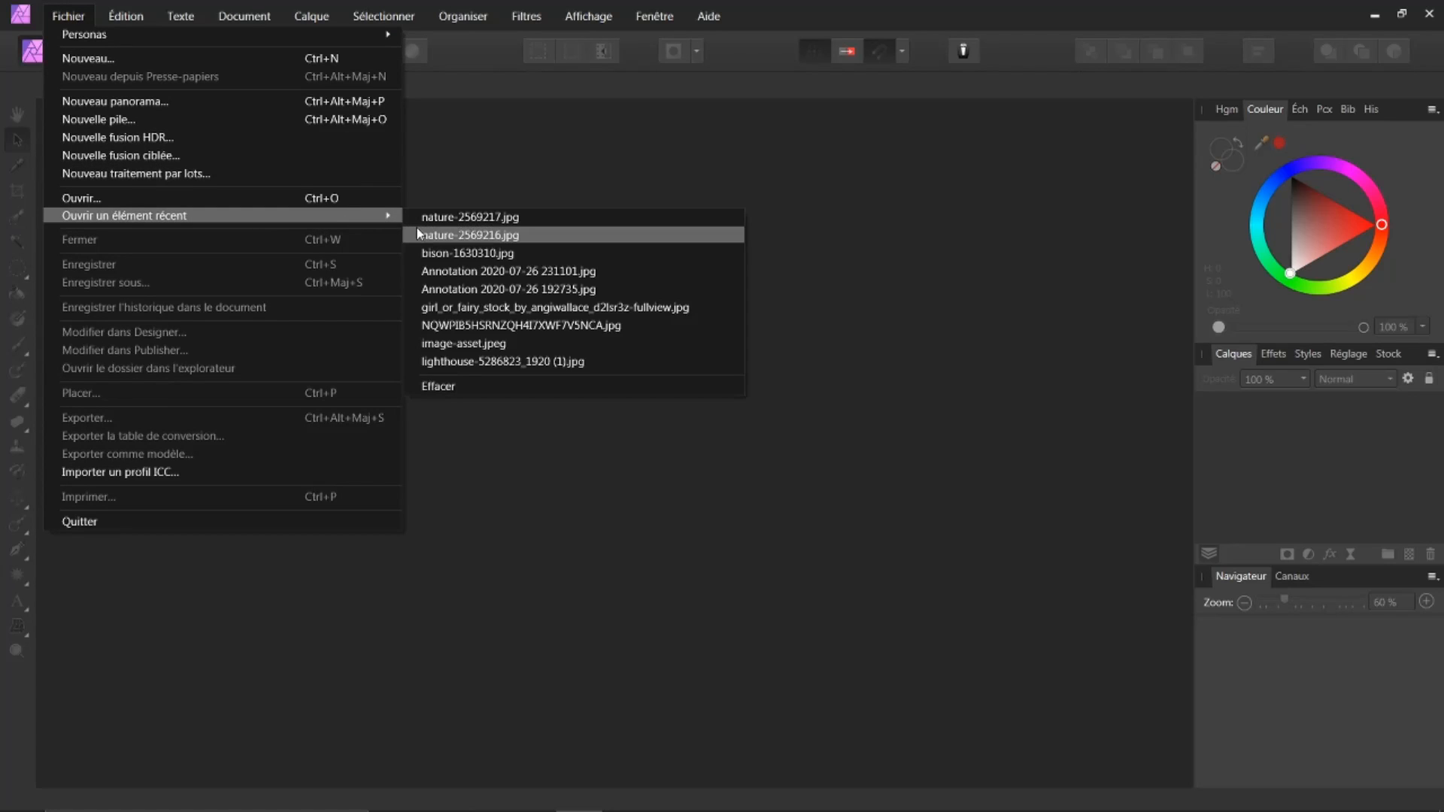
left_click(447, 218)
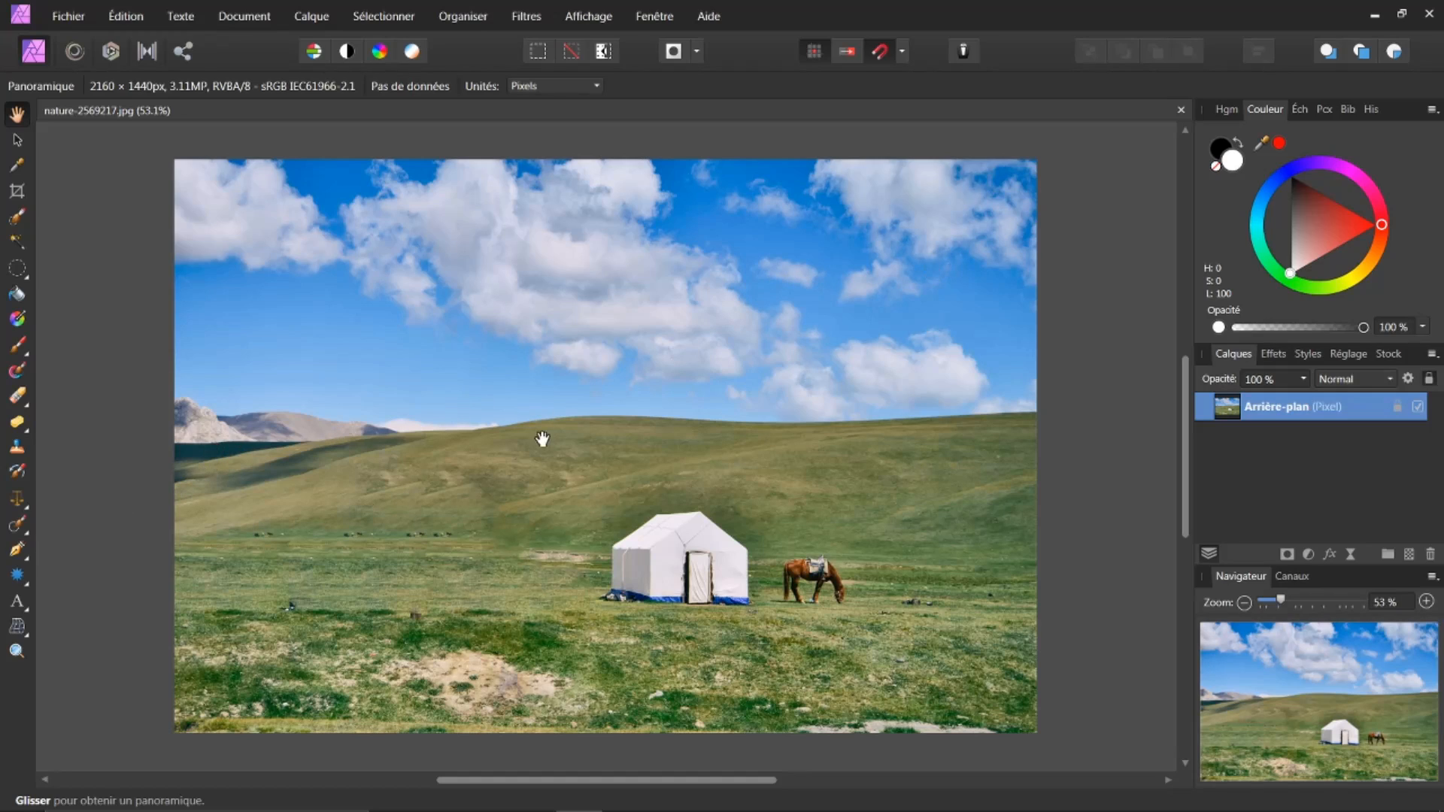
Step: Add a new pixel layer above the photo and flood fill it with dark grey at 38 lightness
left_click(1409, 555)
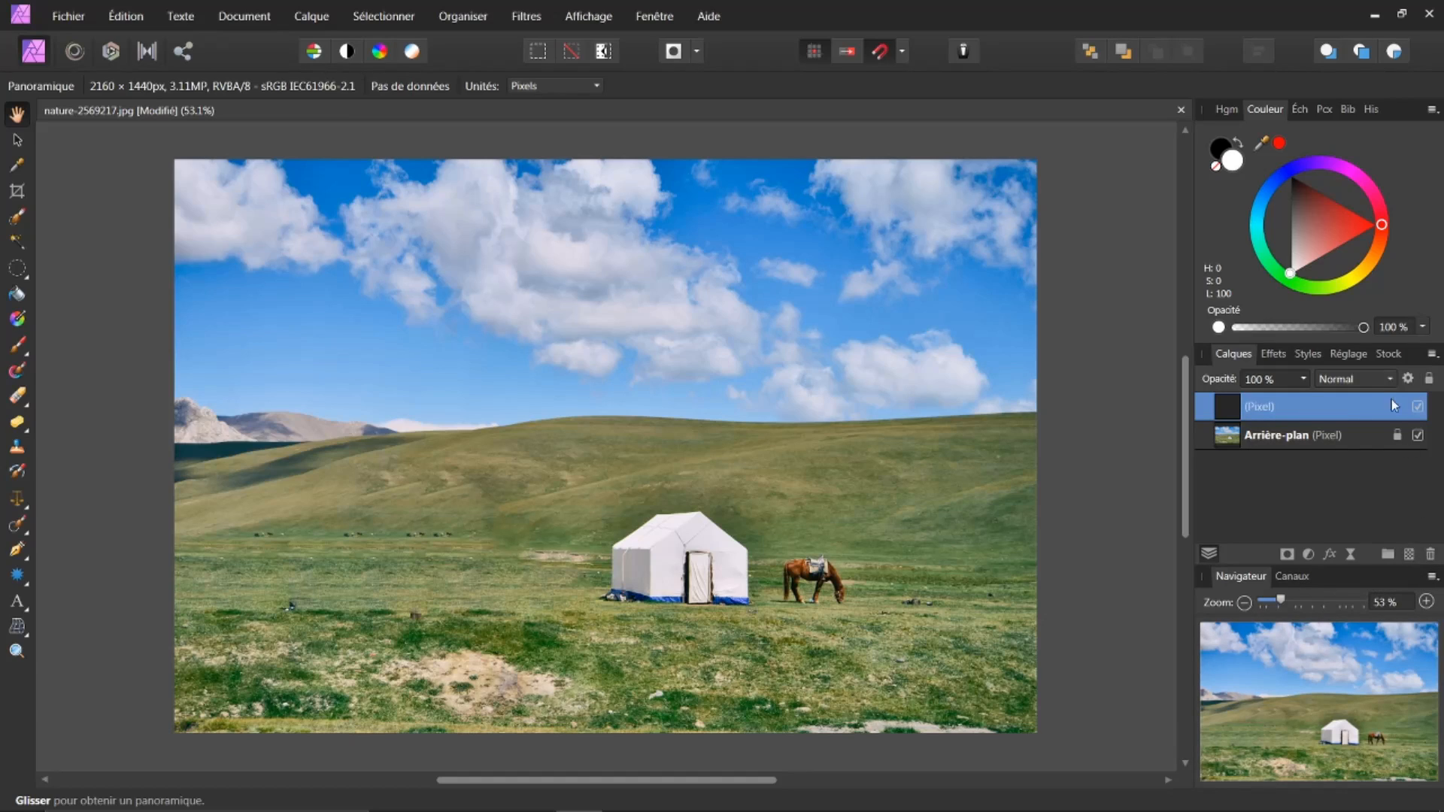
left_click(1220, 149)
left_click_drag(1309, 201, 1290, 214)
left_click(17, 294)
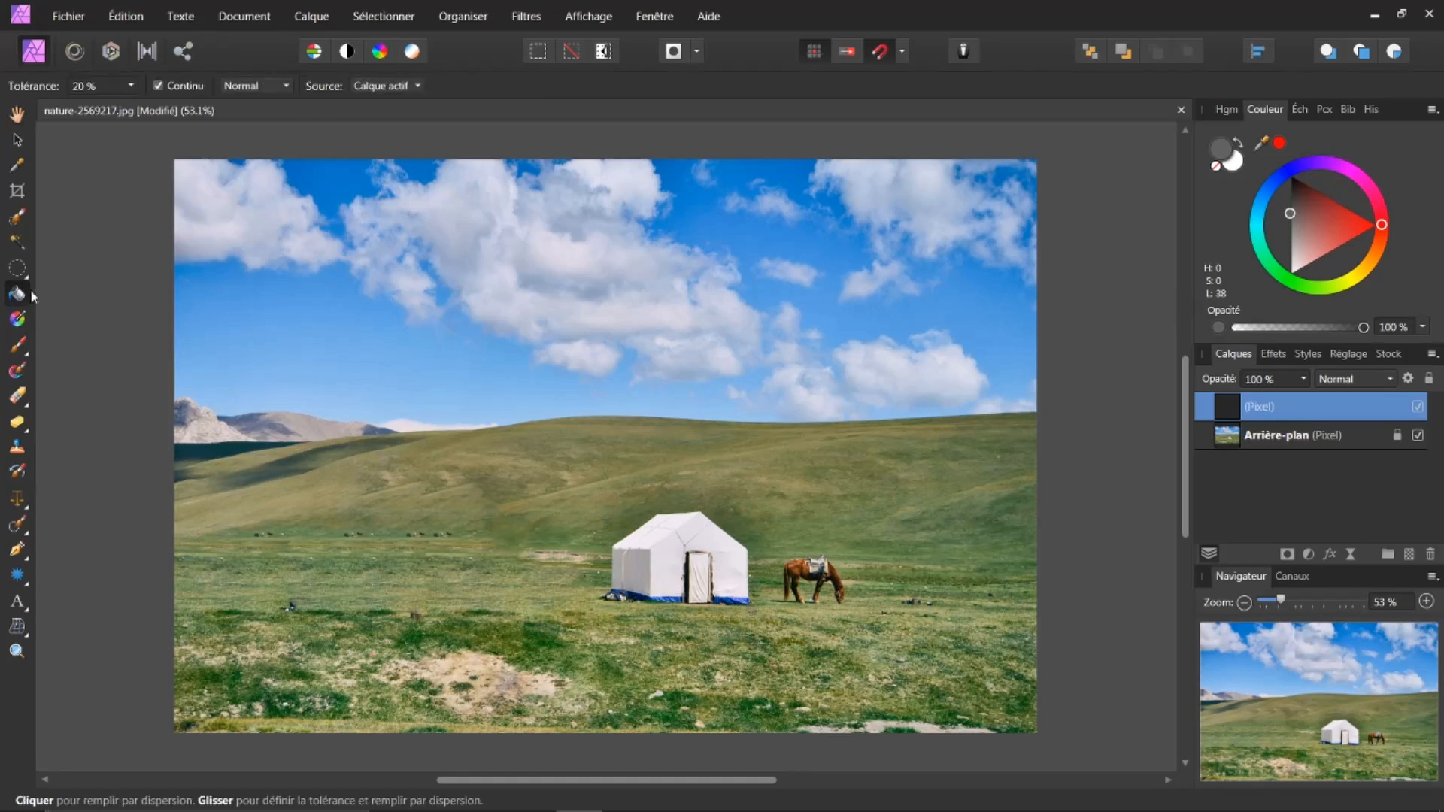
left_click(589, 355)
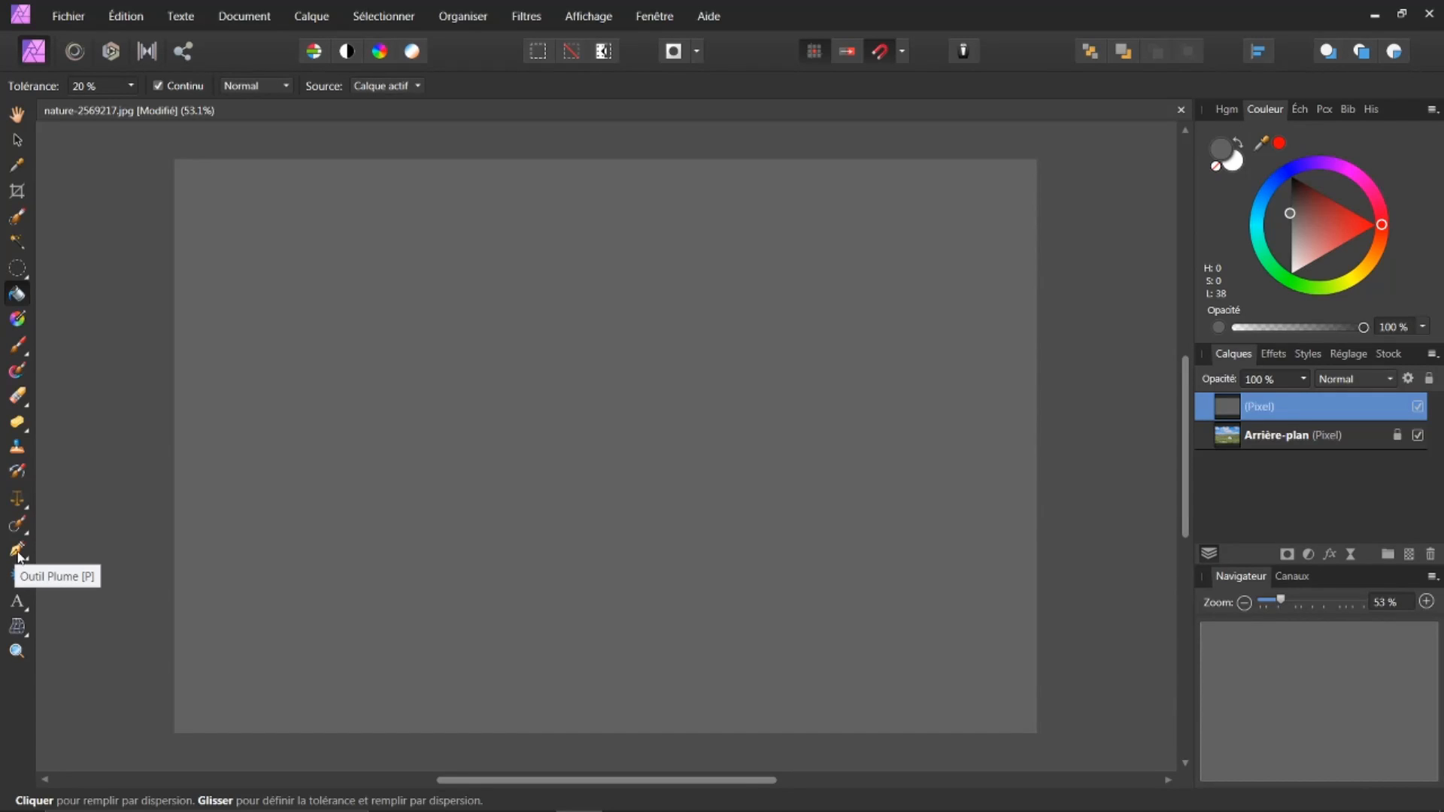
Step: Draw a closed triangle with the Pen tool, convert it to a selection and mask the grey layer with it
left_click(18, 553)
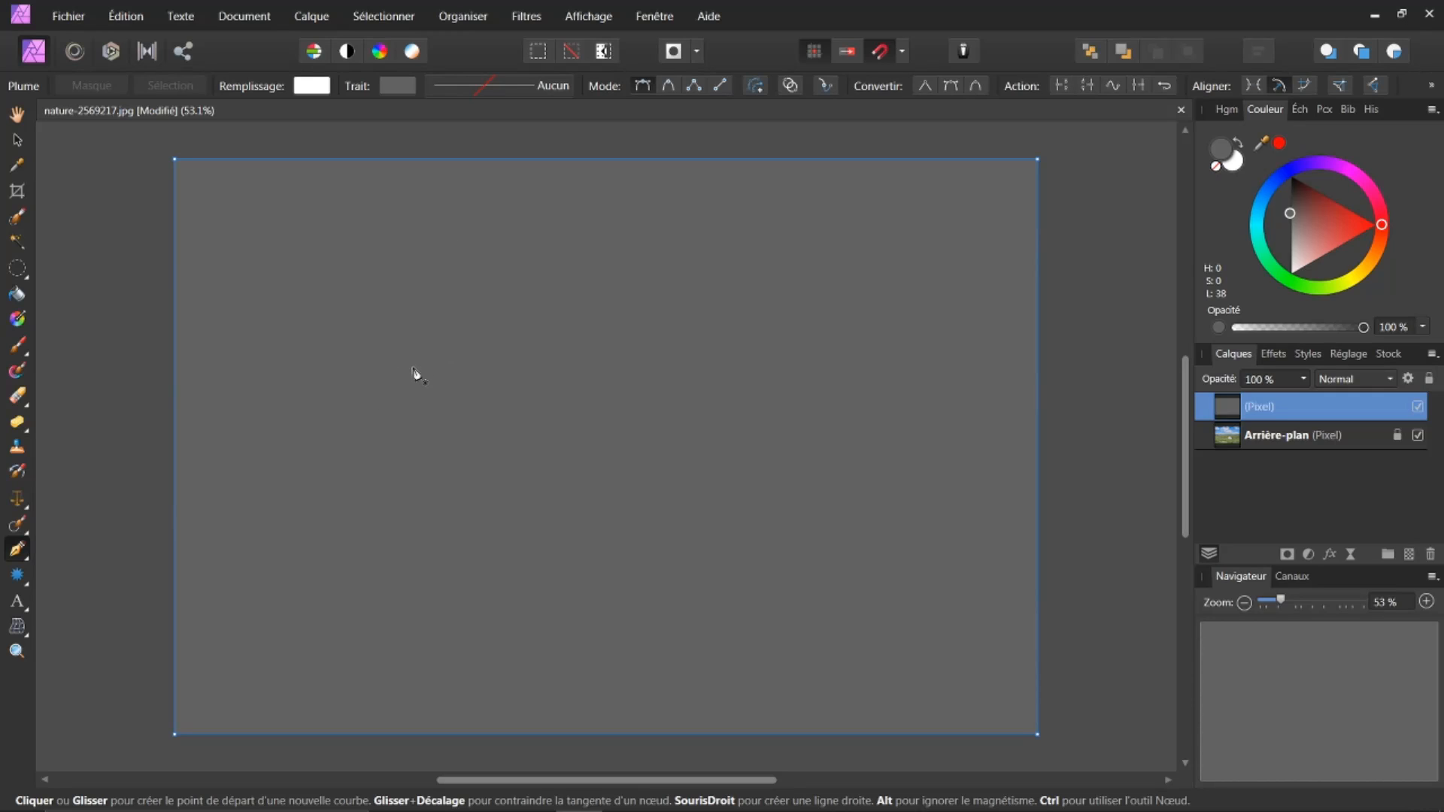
left_click(371, 301)
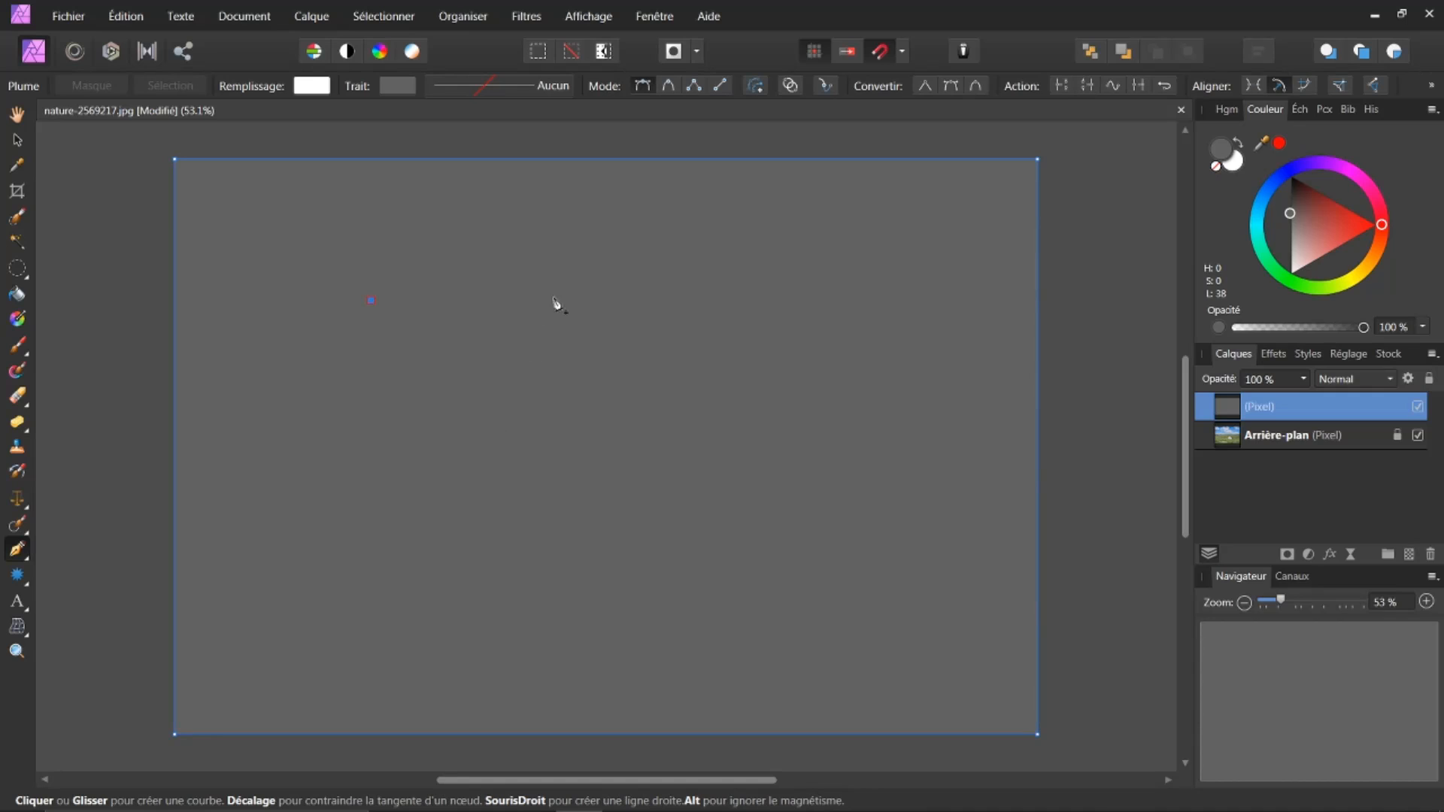
left_click(364, 553)
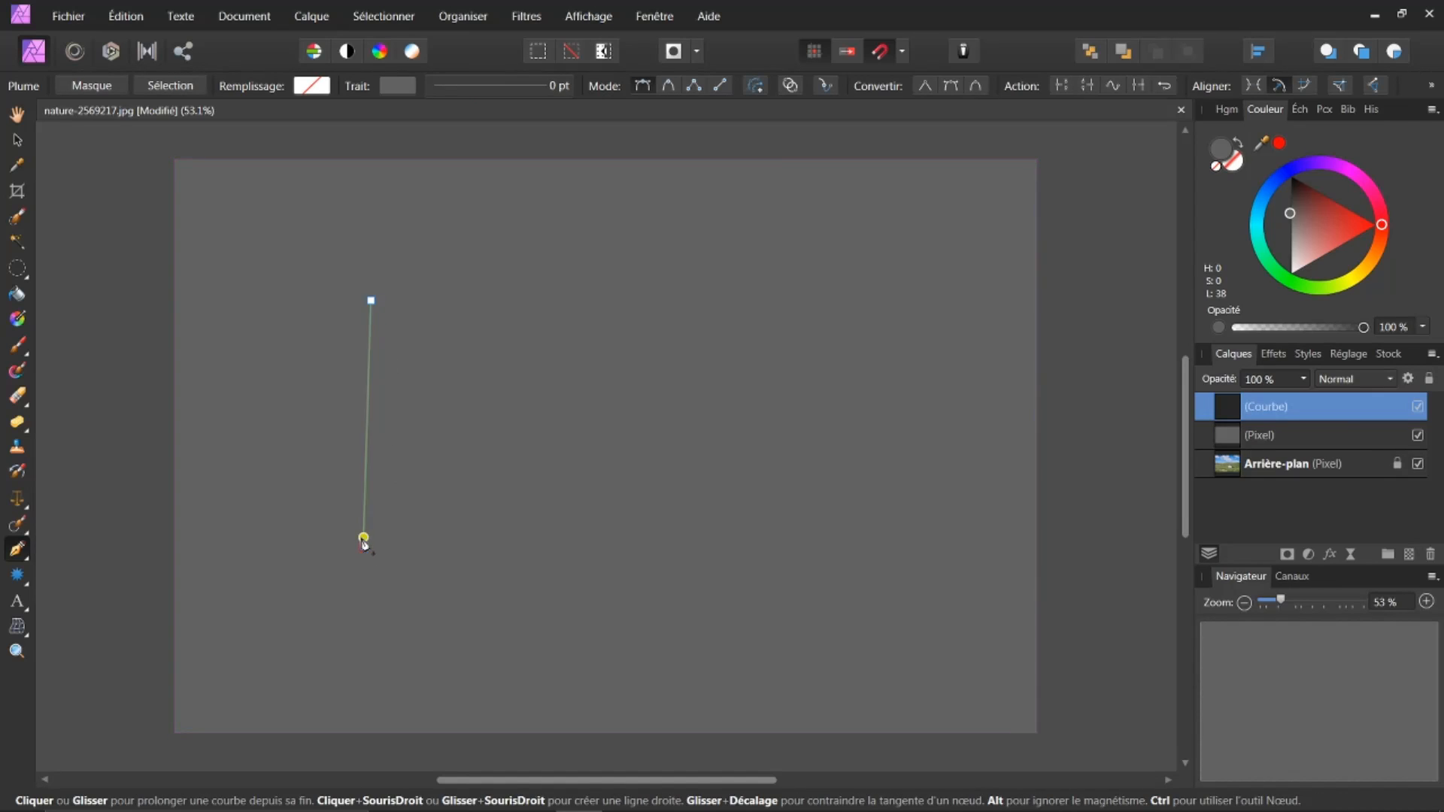
left_click(593, 305)
left_click(371, 301)
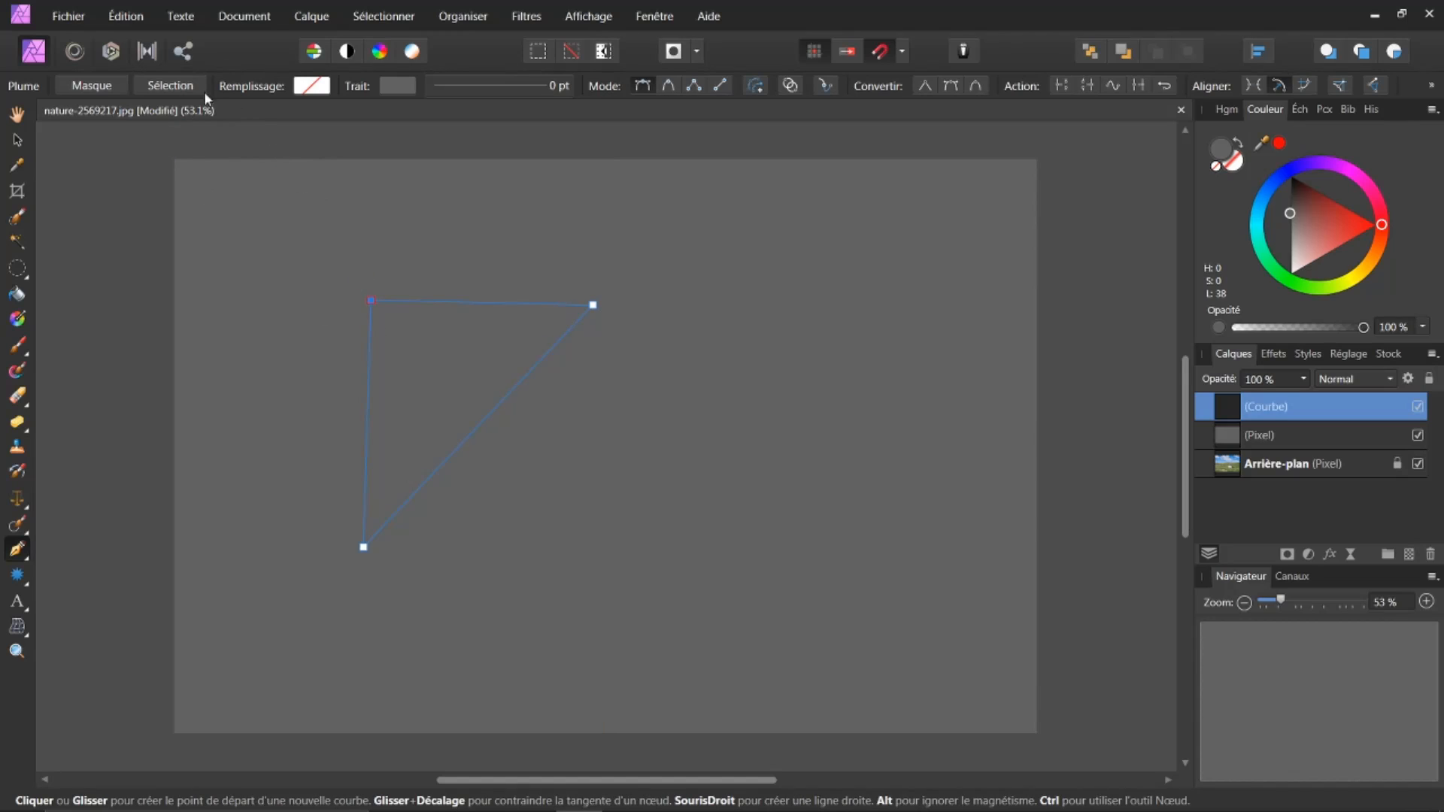
left_click(171, 86)
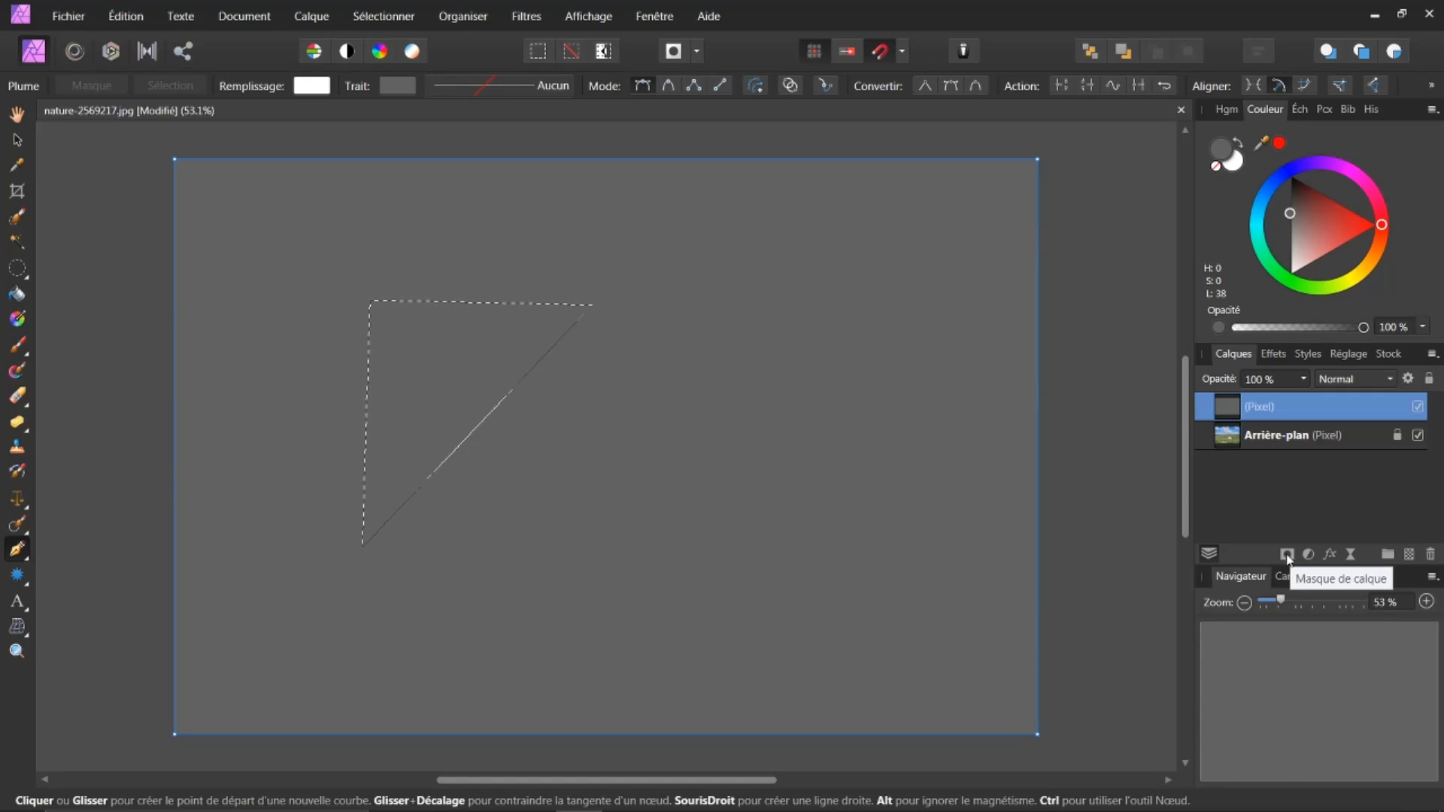
left_click(1287, 555)
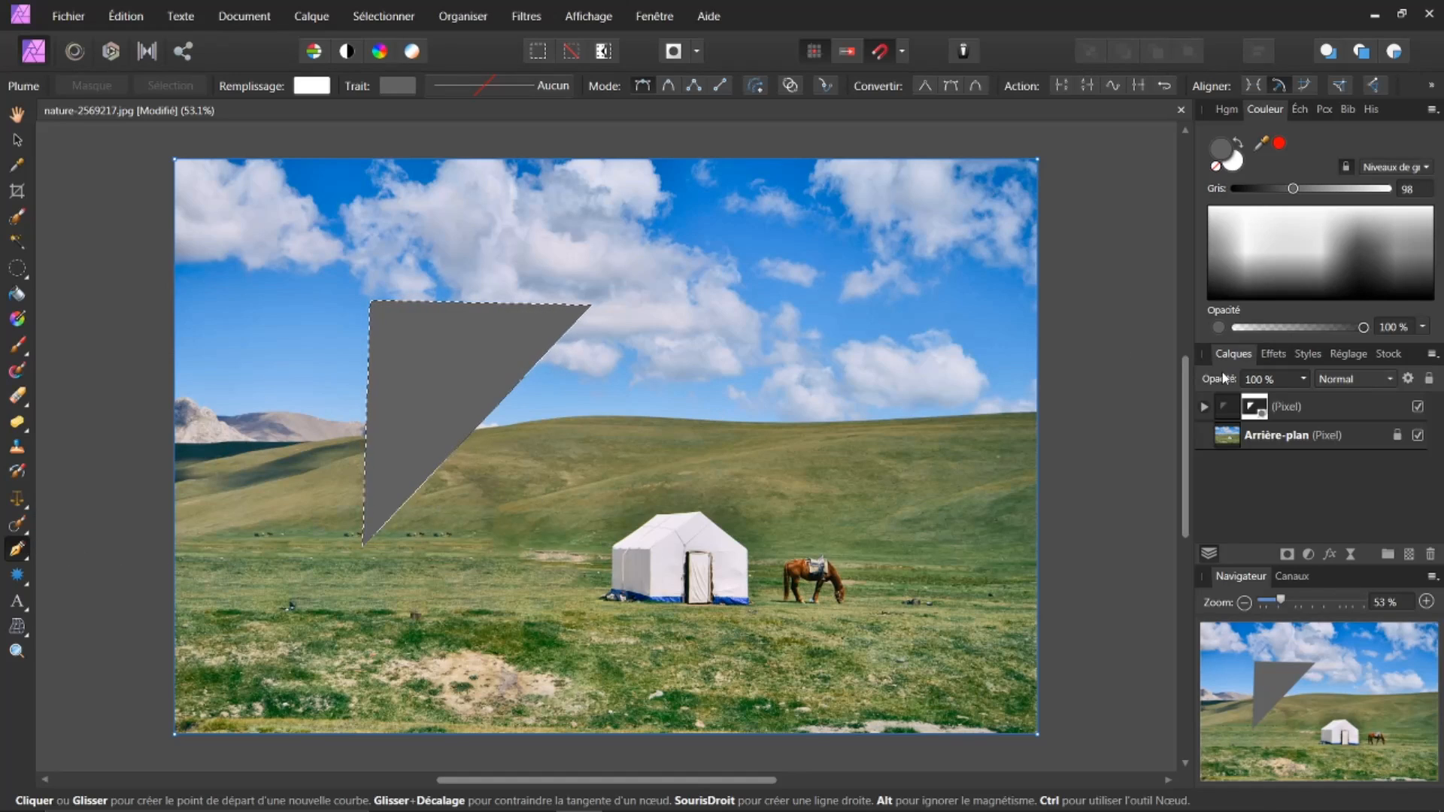
Step: View the grey layer's triangular mask on its own in black and white, then return to the normal image view
left_click(1206, 406)
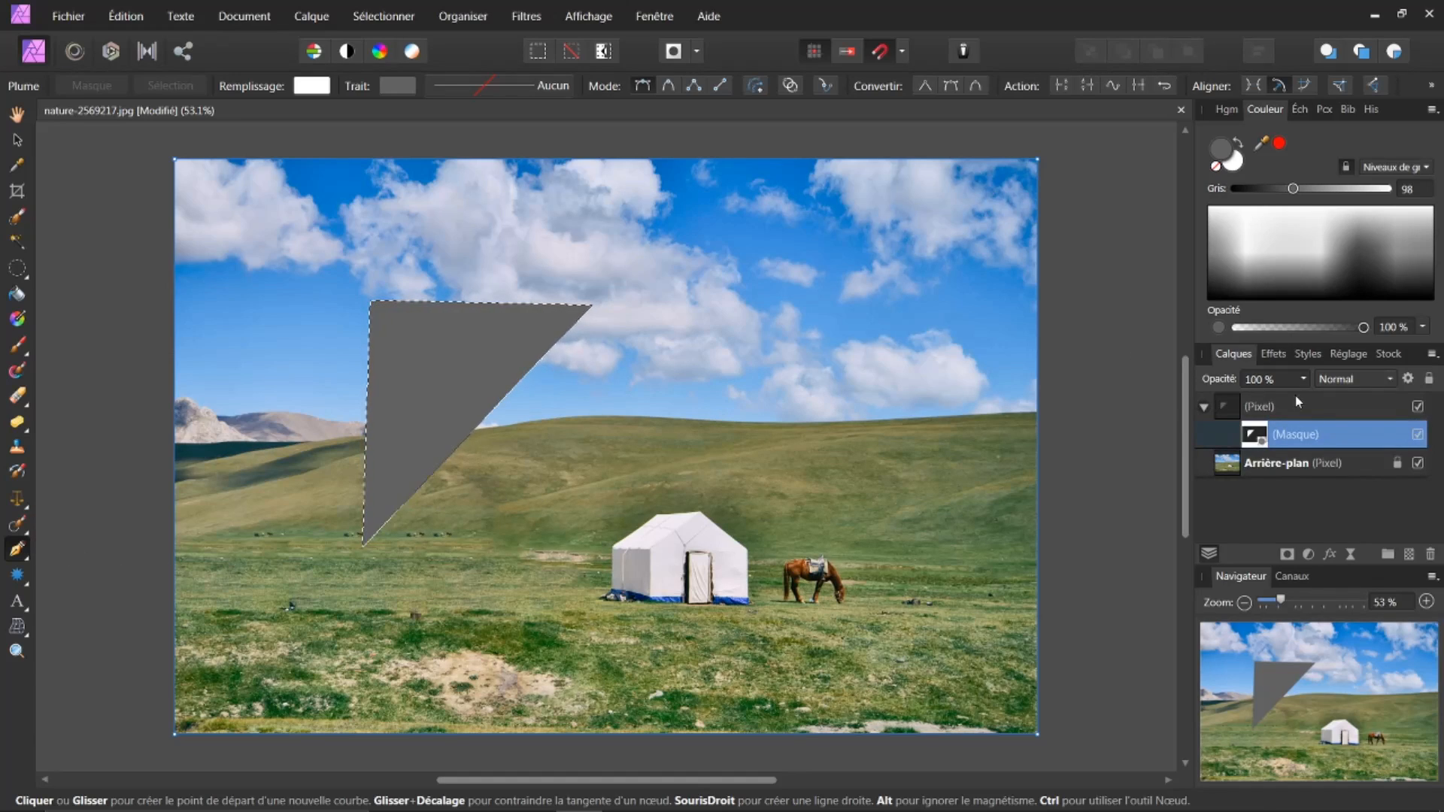
right_click(1287, 442)
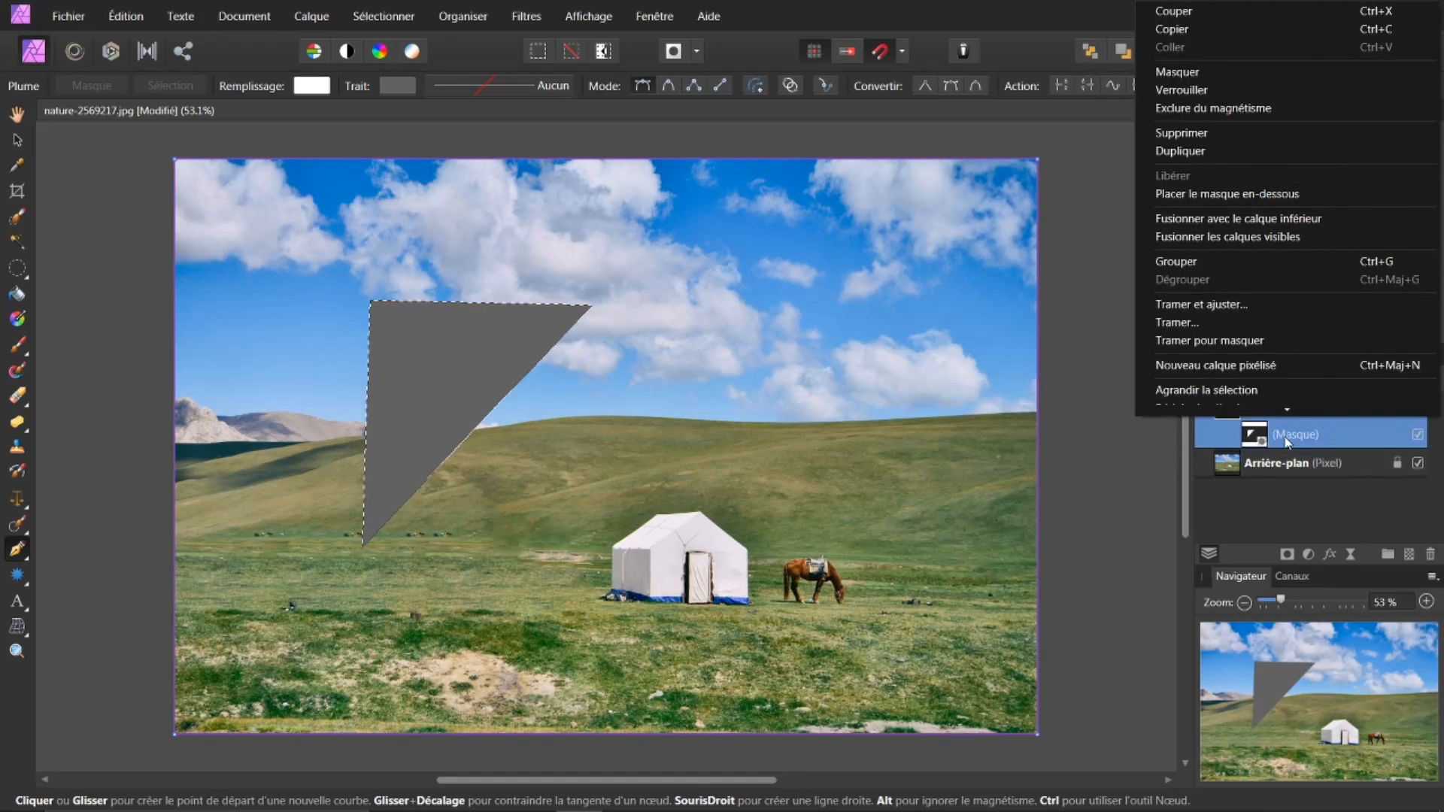
left_click(1120, 446)
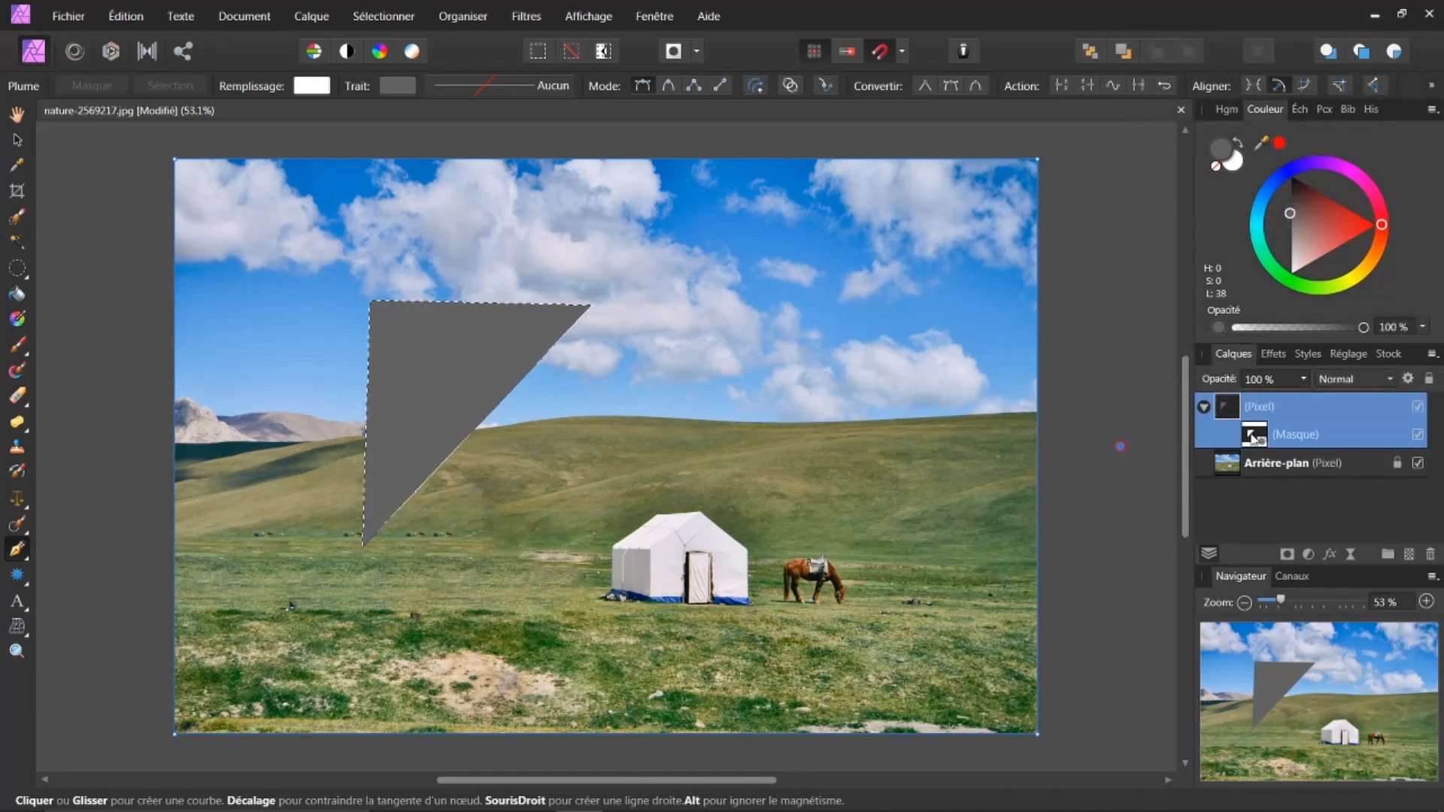
left_click(1254, 442)
right_click(1253, 441)
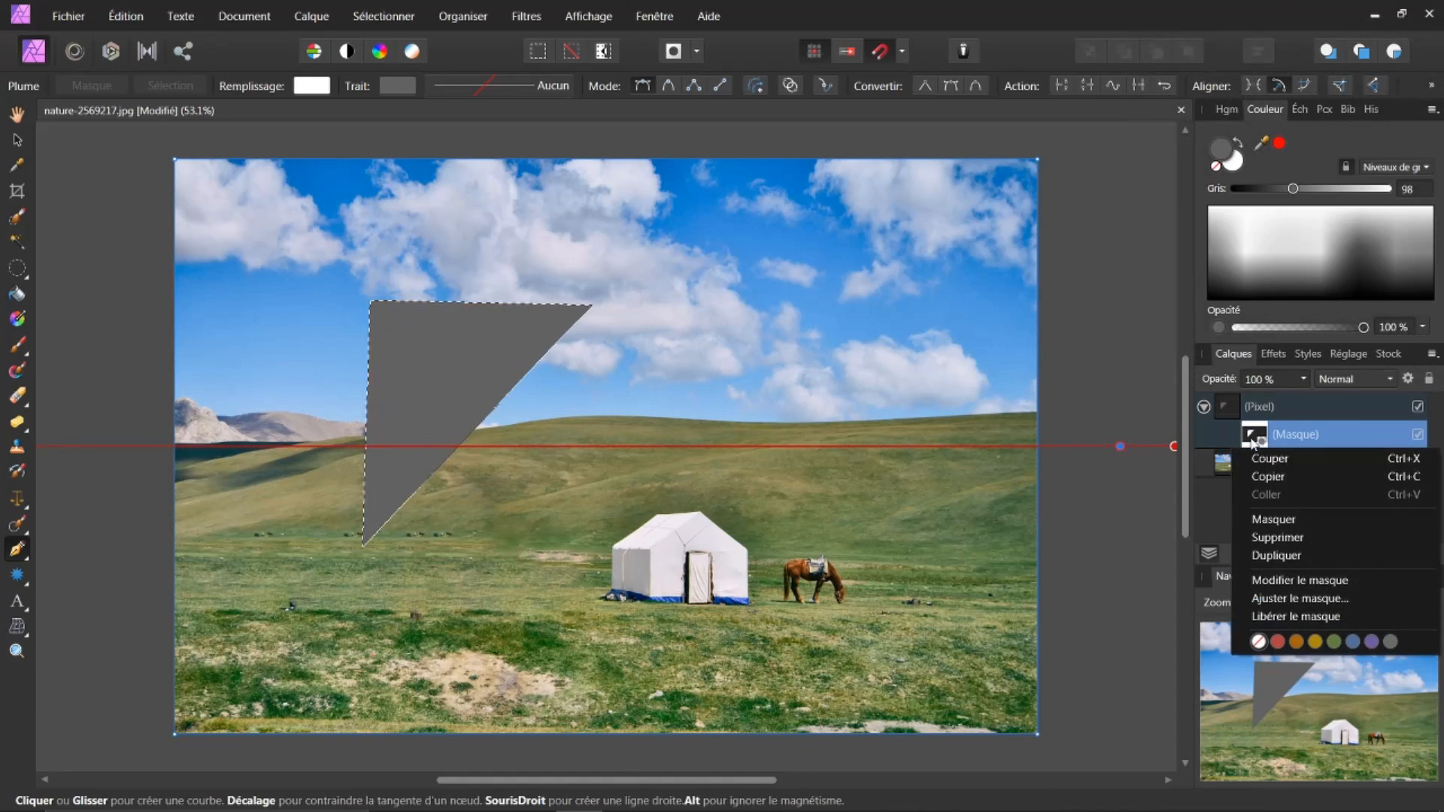
left_click(1274, 580)
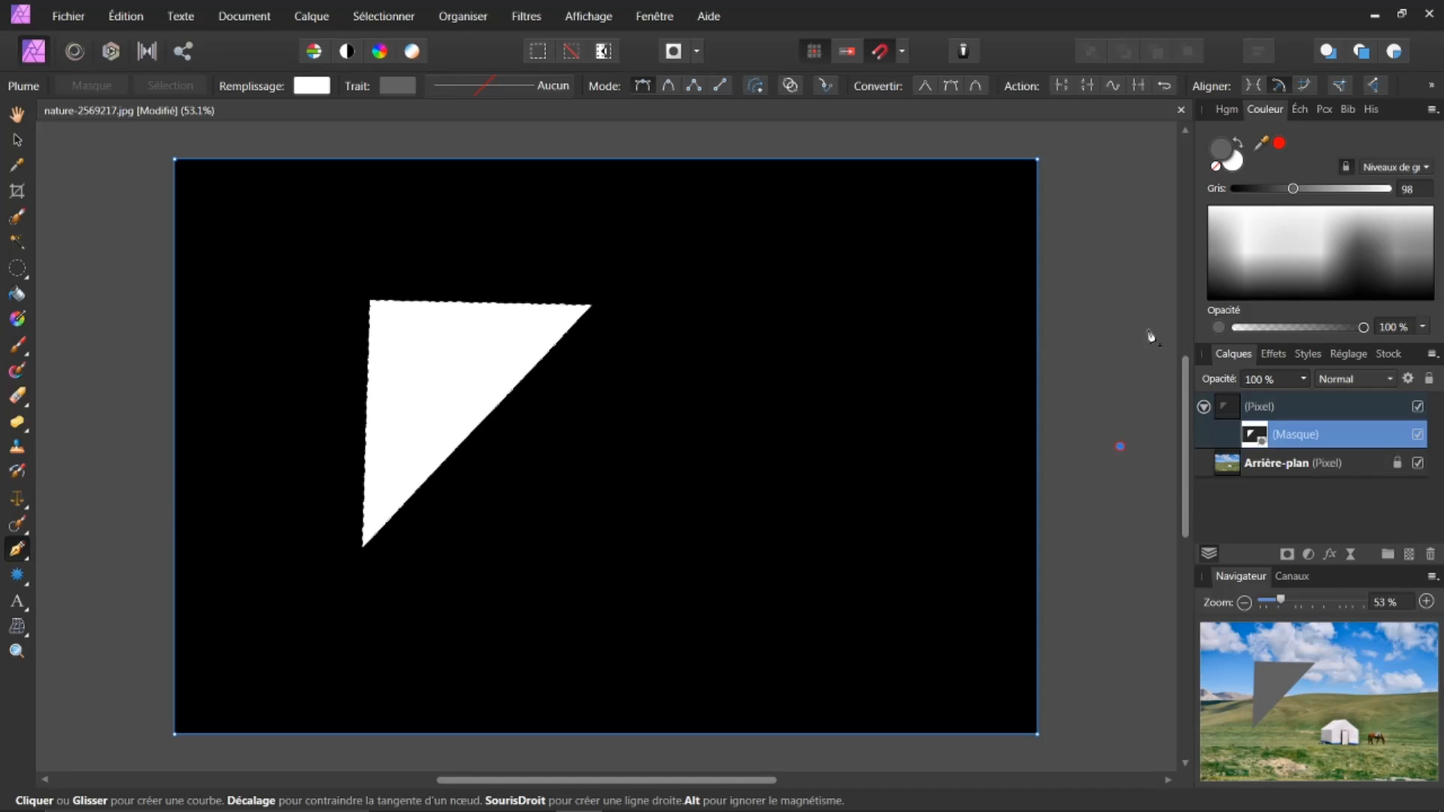
left_click(1227, 408)
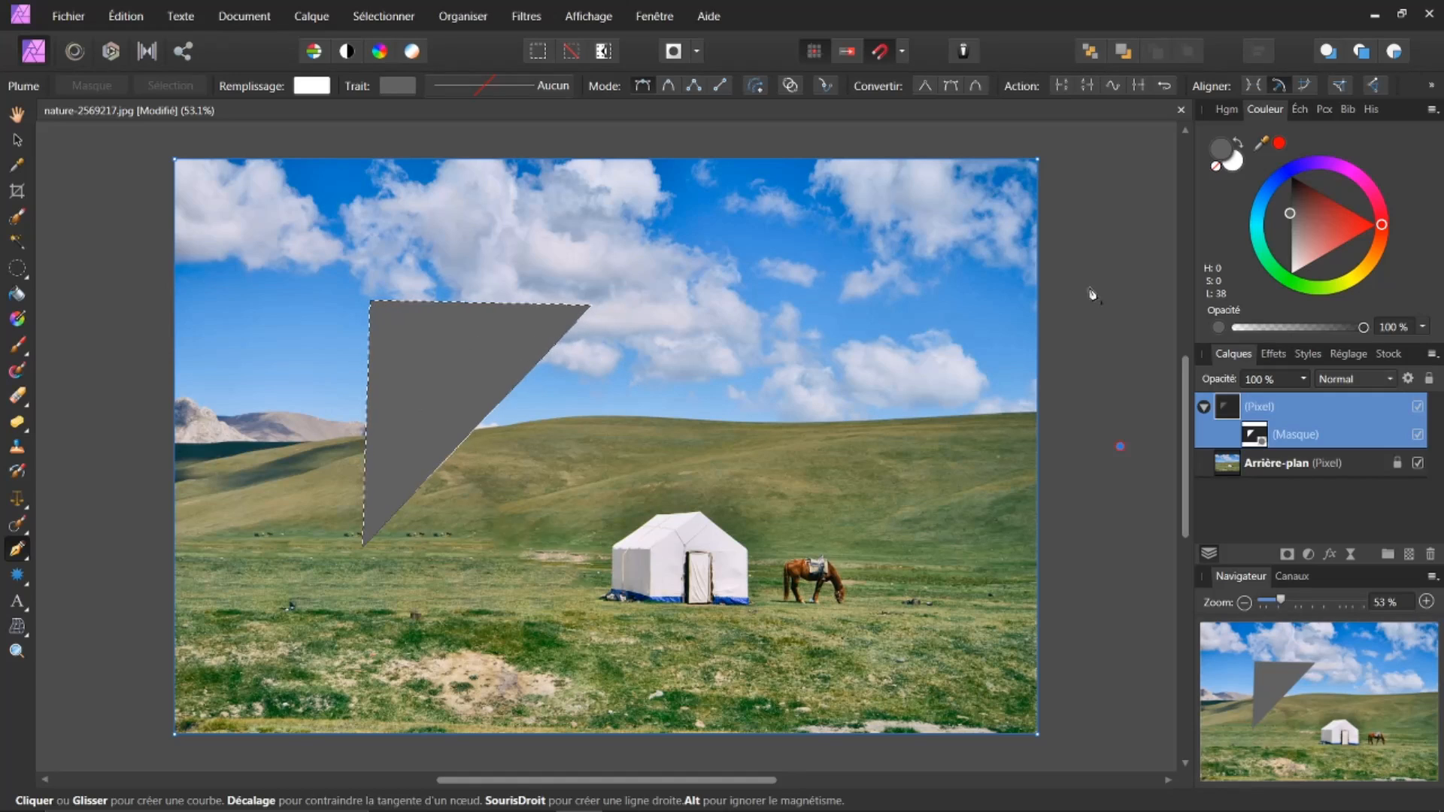
Step: Delete the masked grey layer and clear the triangular pixel selection
left_click(1431, 555)
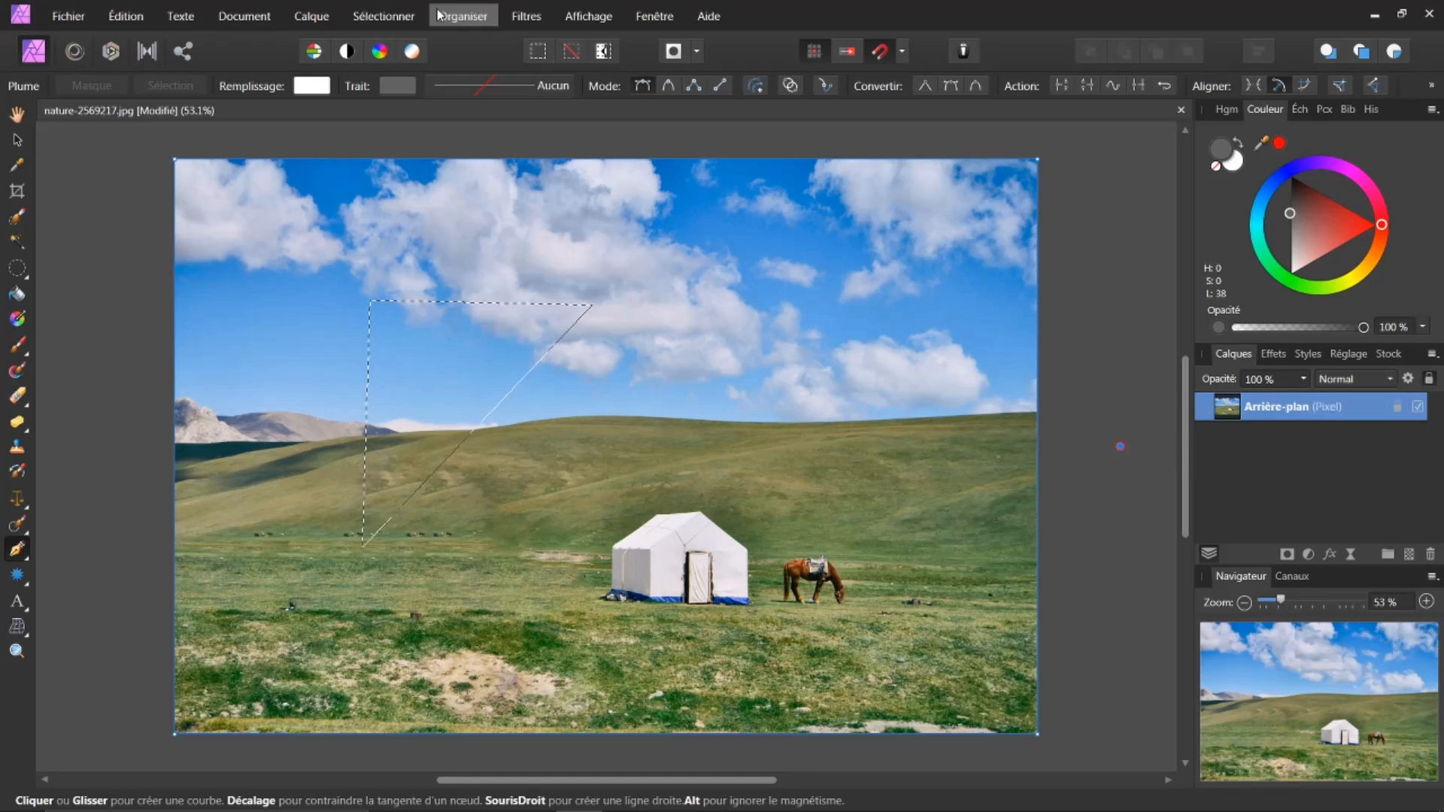
left_click(361, 16)
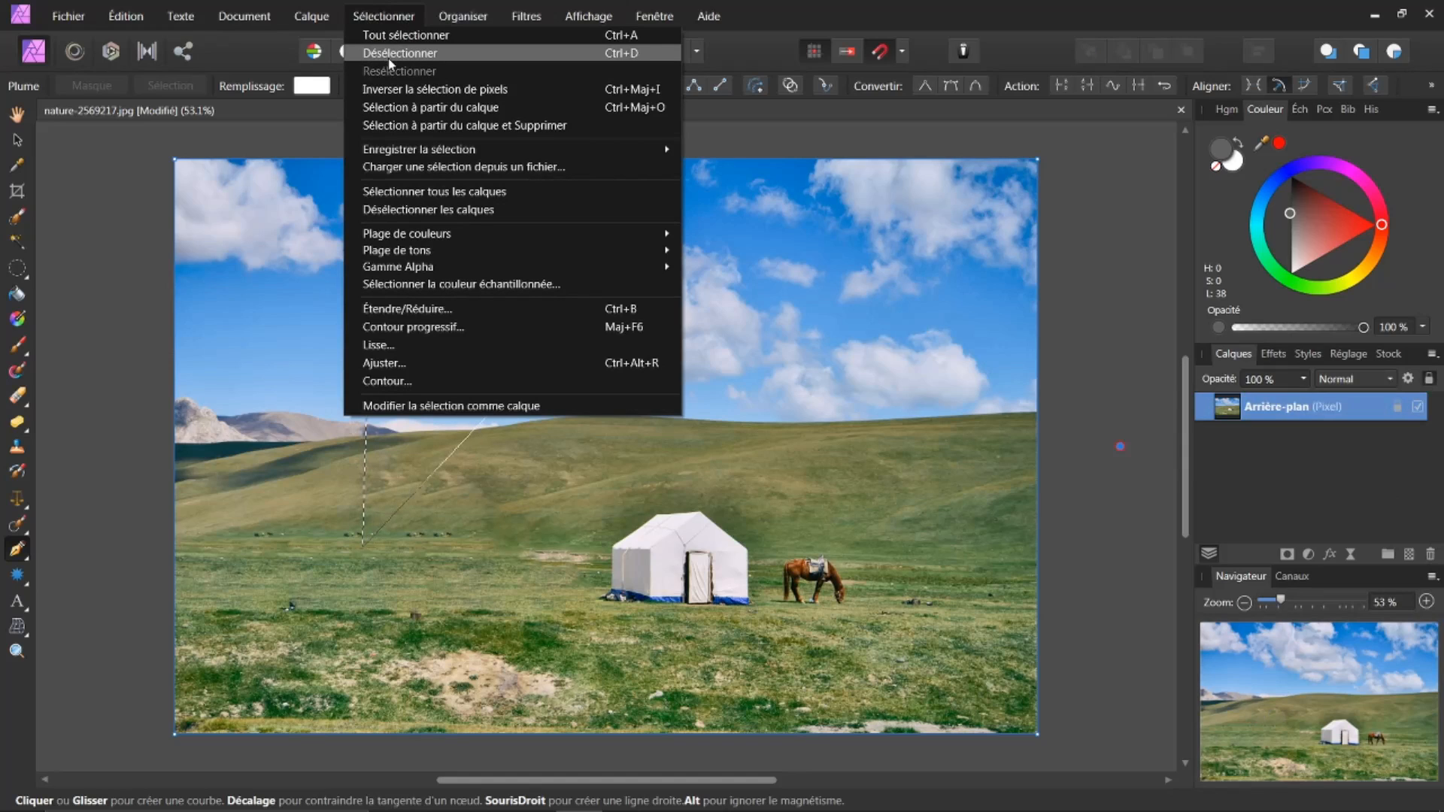
left_click(388, 54)
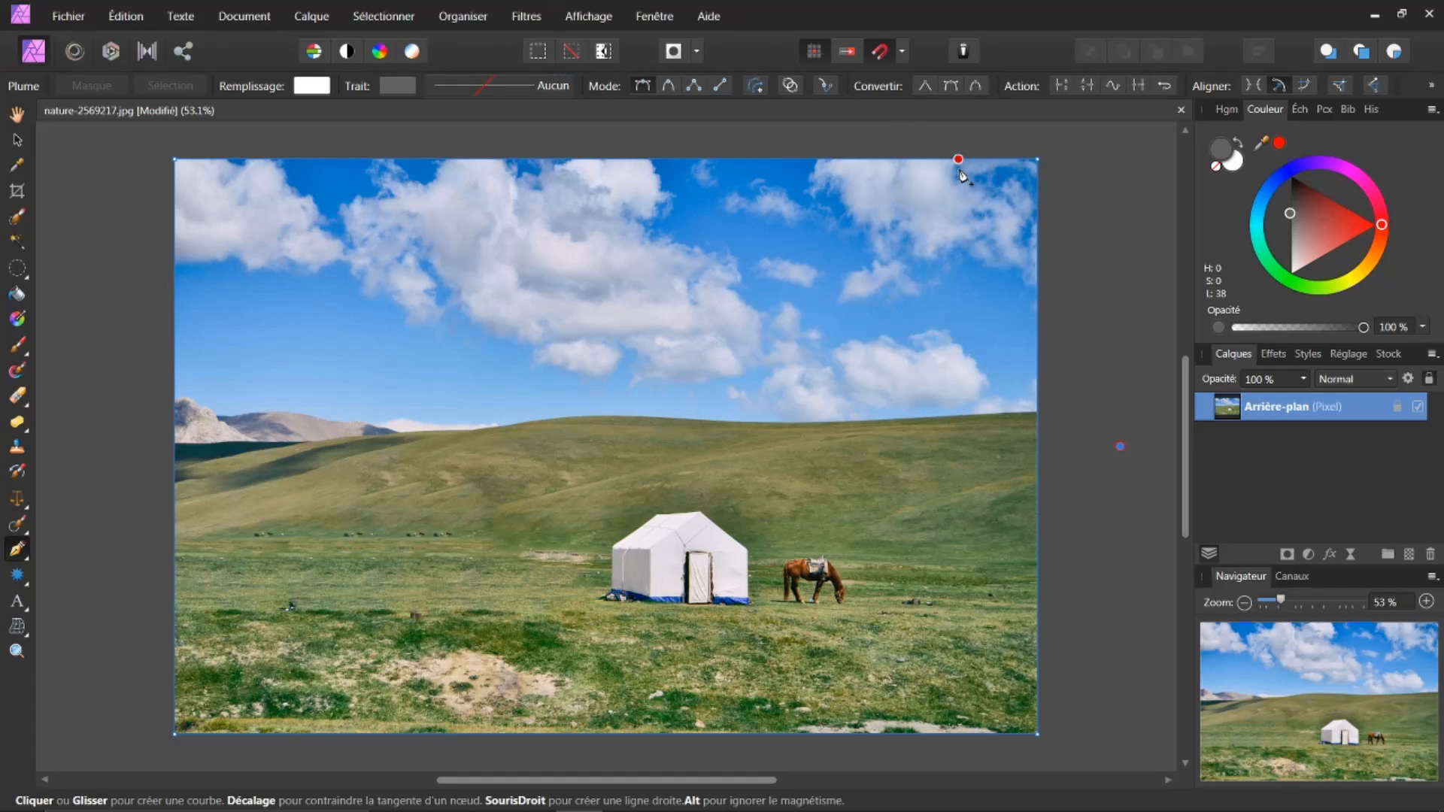
right_click(1259, 418)
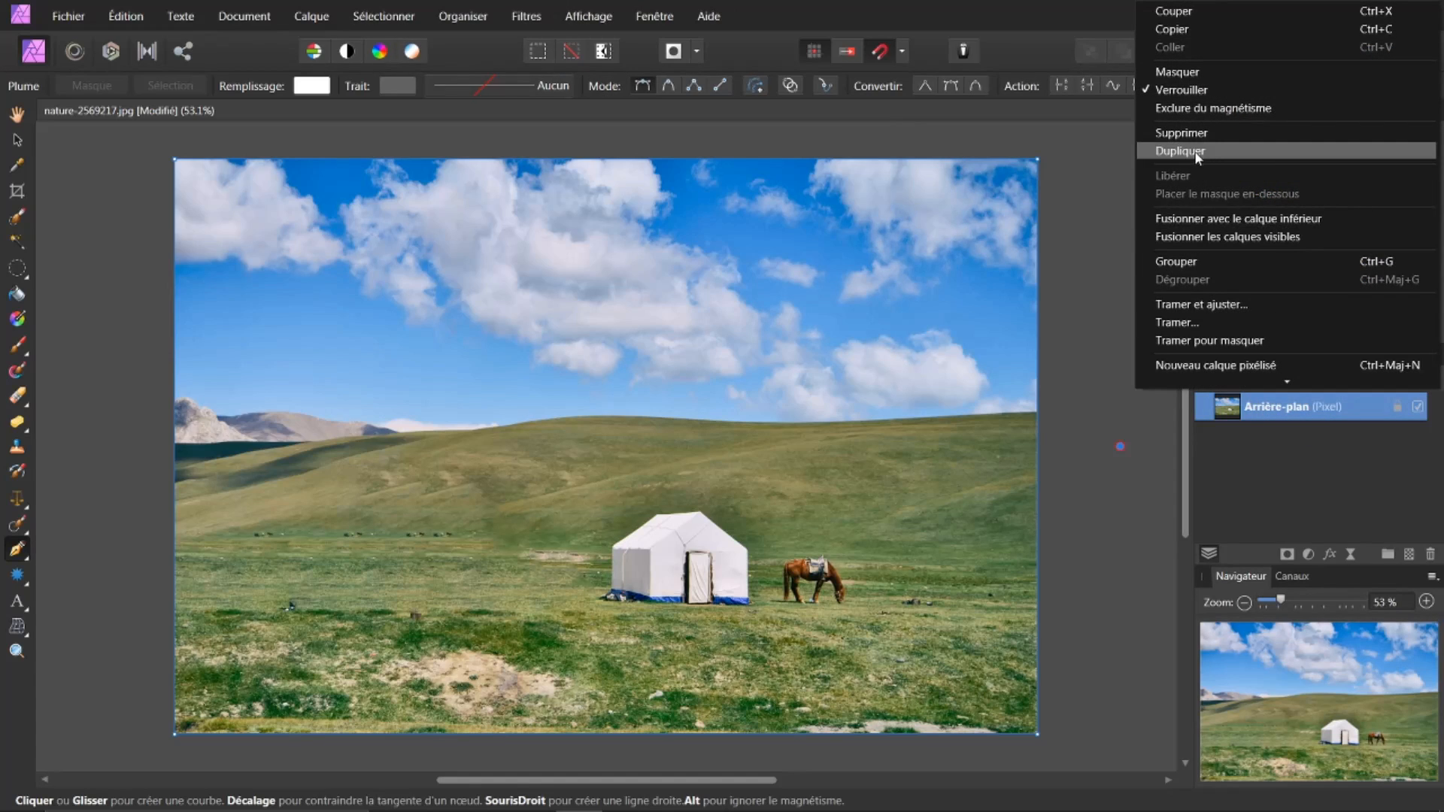
left_click(718, 135)
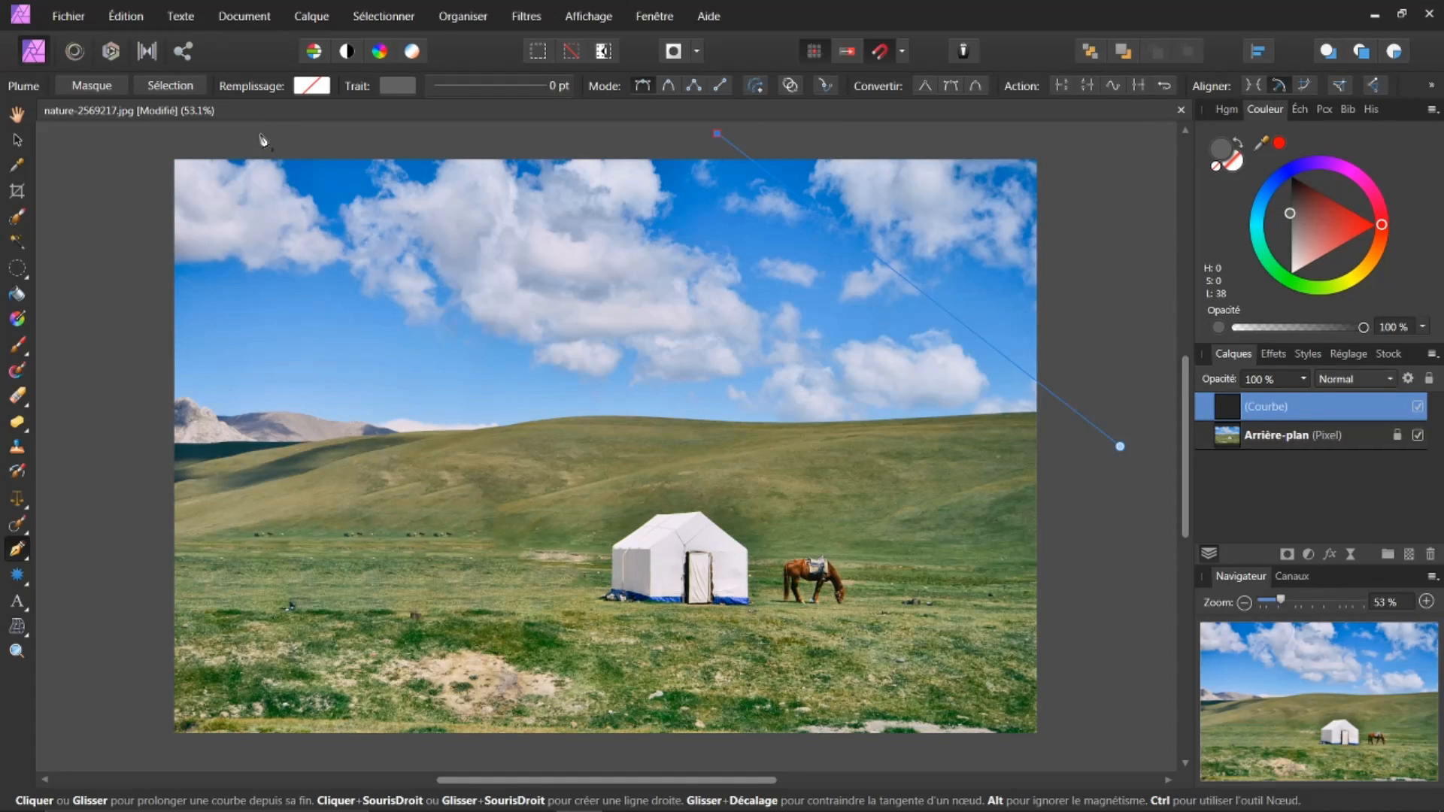
key("ctrl+z")
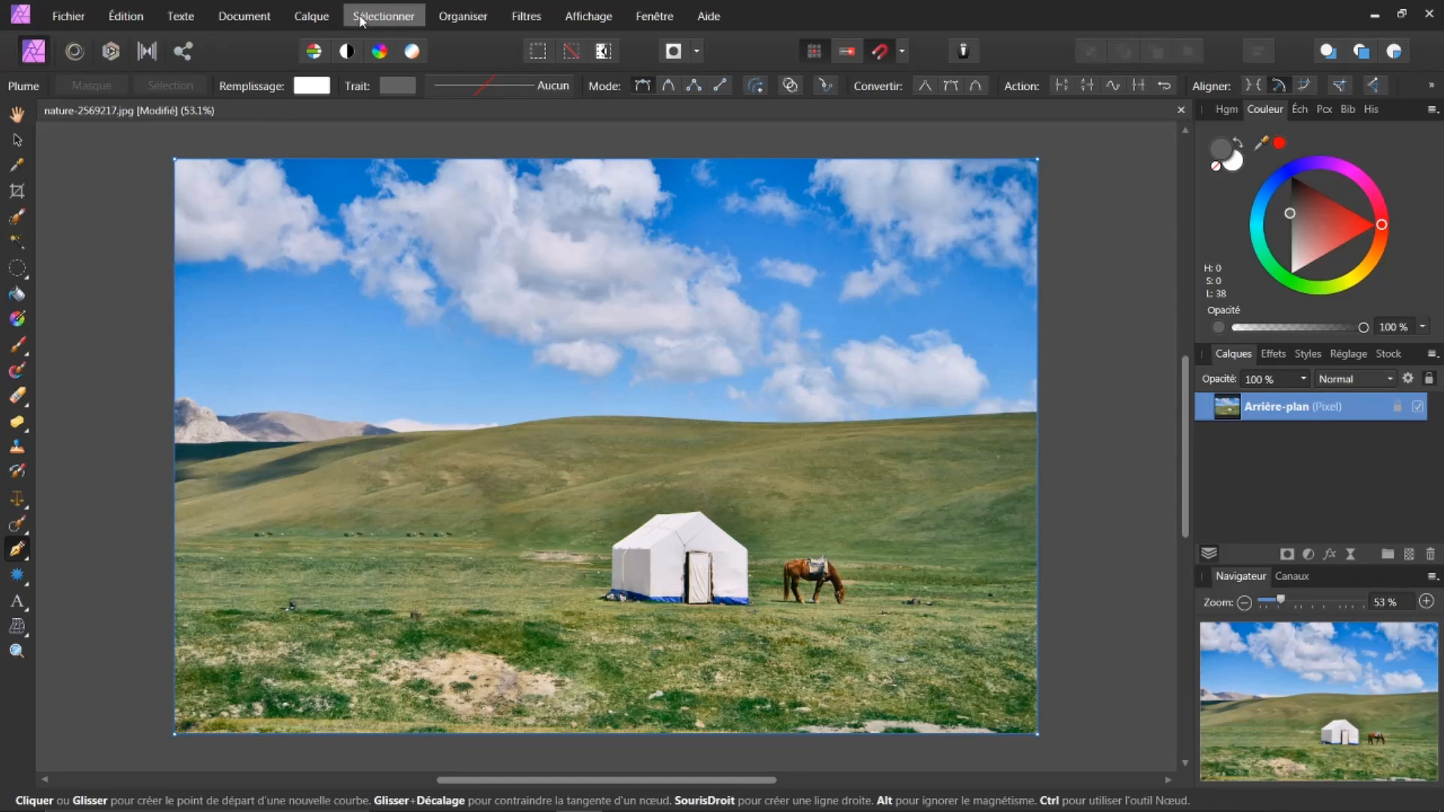
Step: Duplicate the Arrière-plan layer twice
left_click(325, 18)
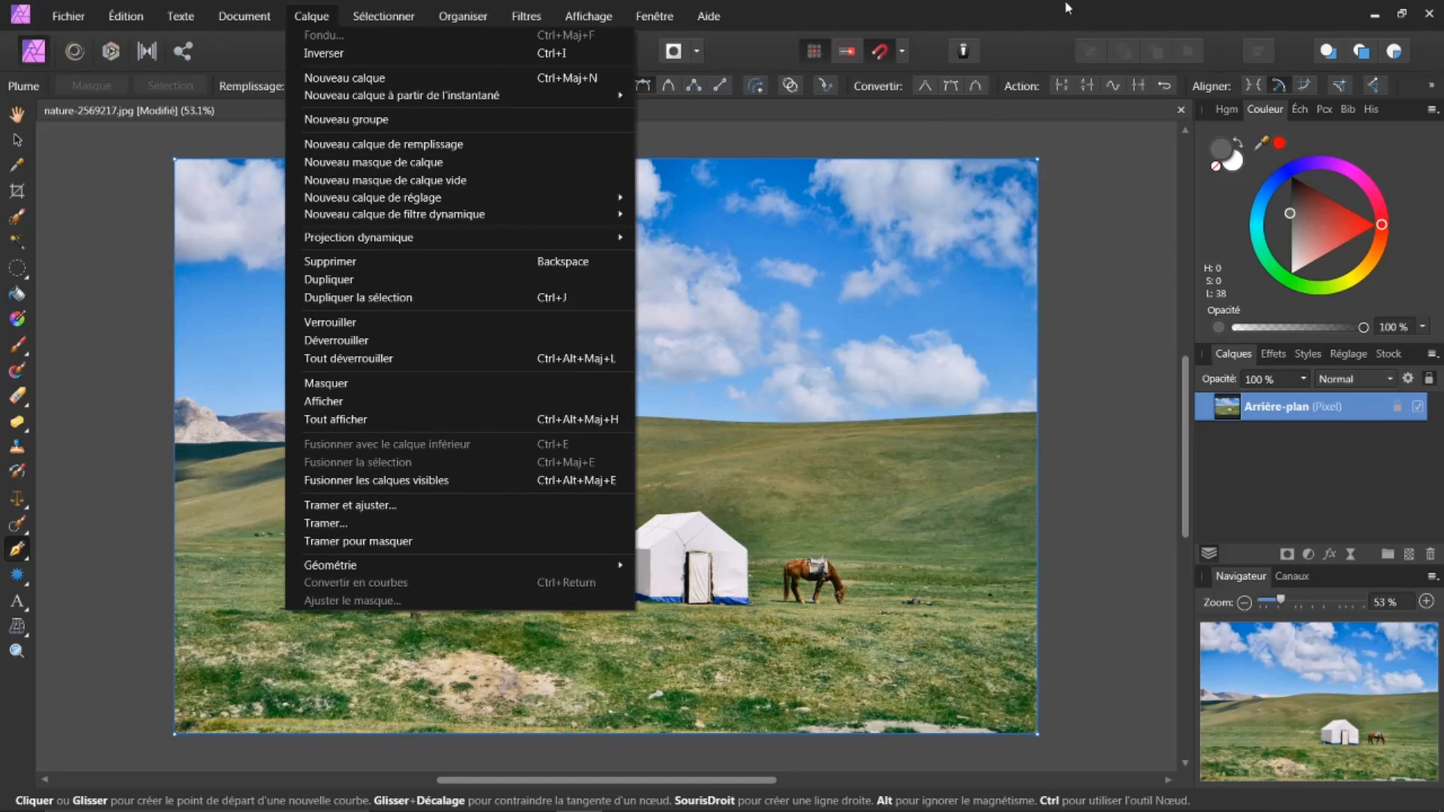
left_click(950, 143)
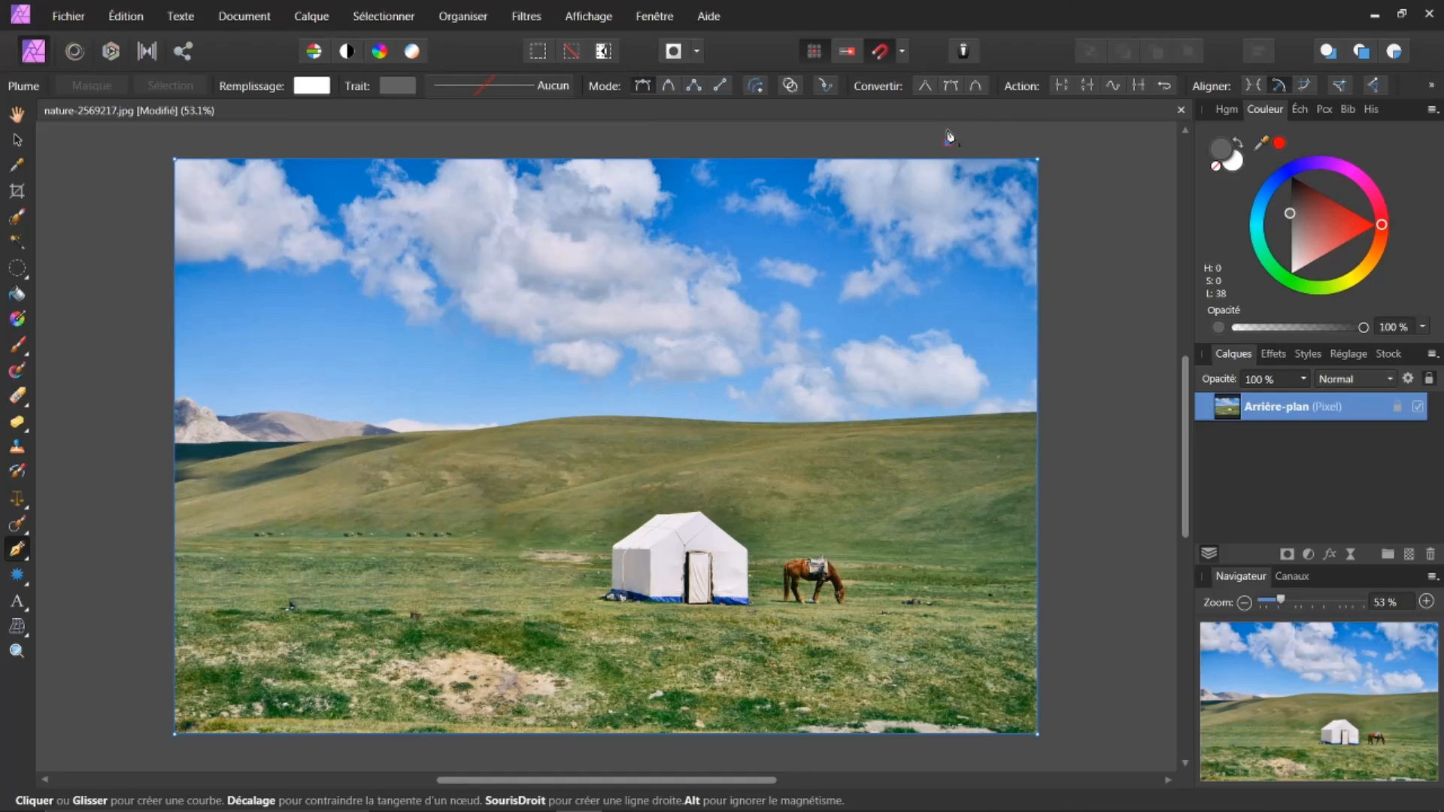
key("ctrl+j")
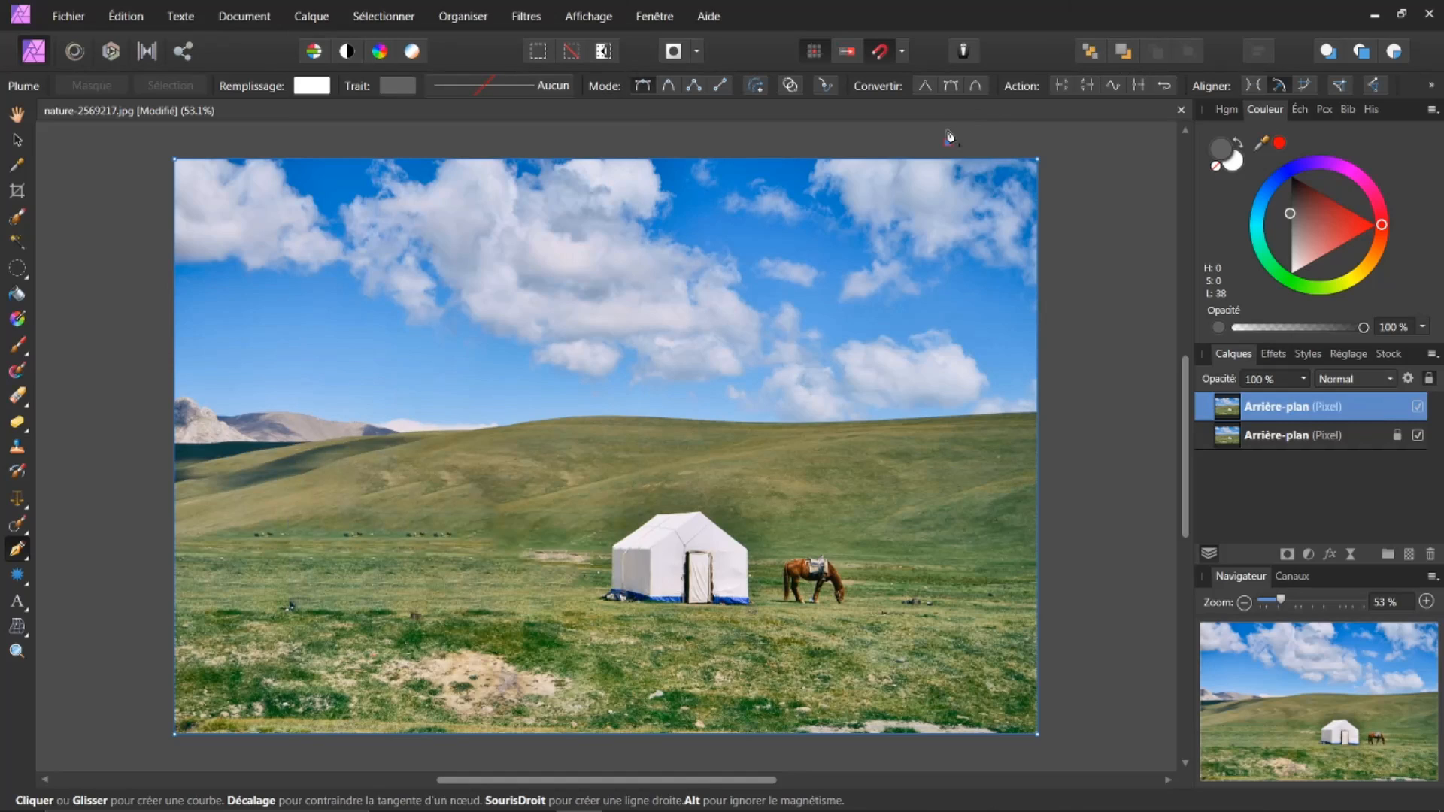
key("ctrl+j")
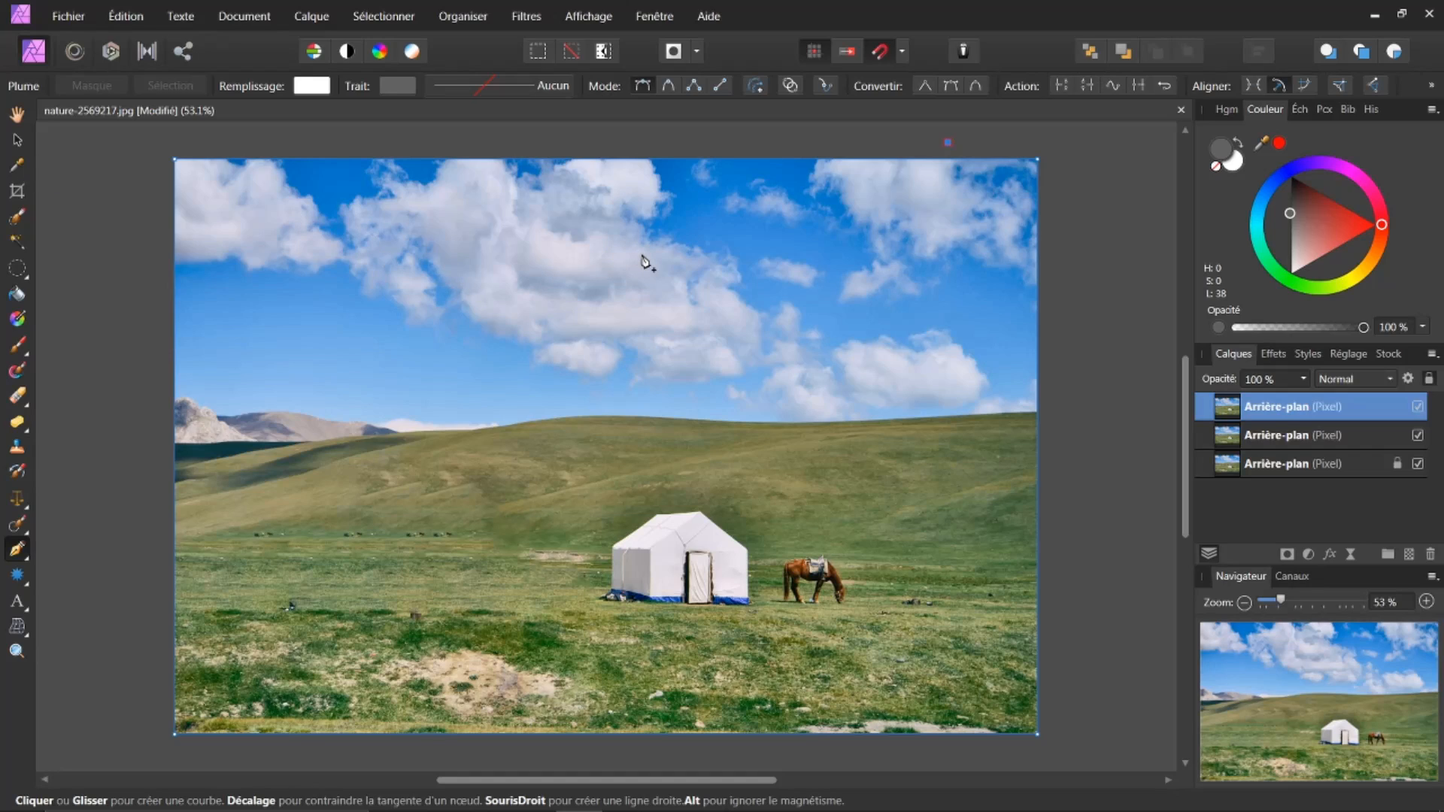
Step: Flip the topmost Arrière-plan copy horizontally and rotate it 90° clockwise
key("v")
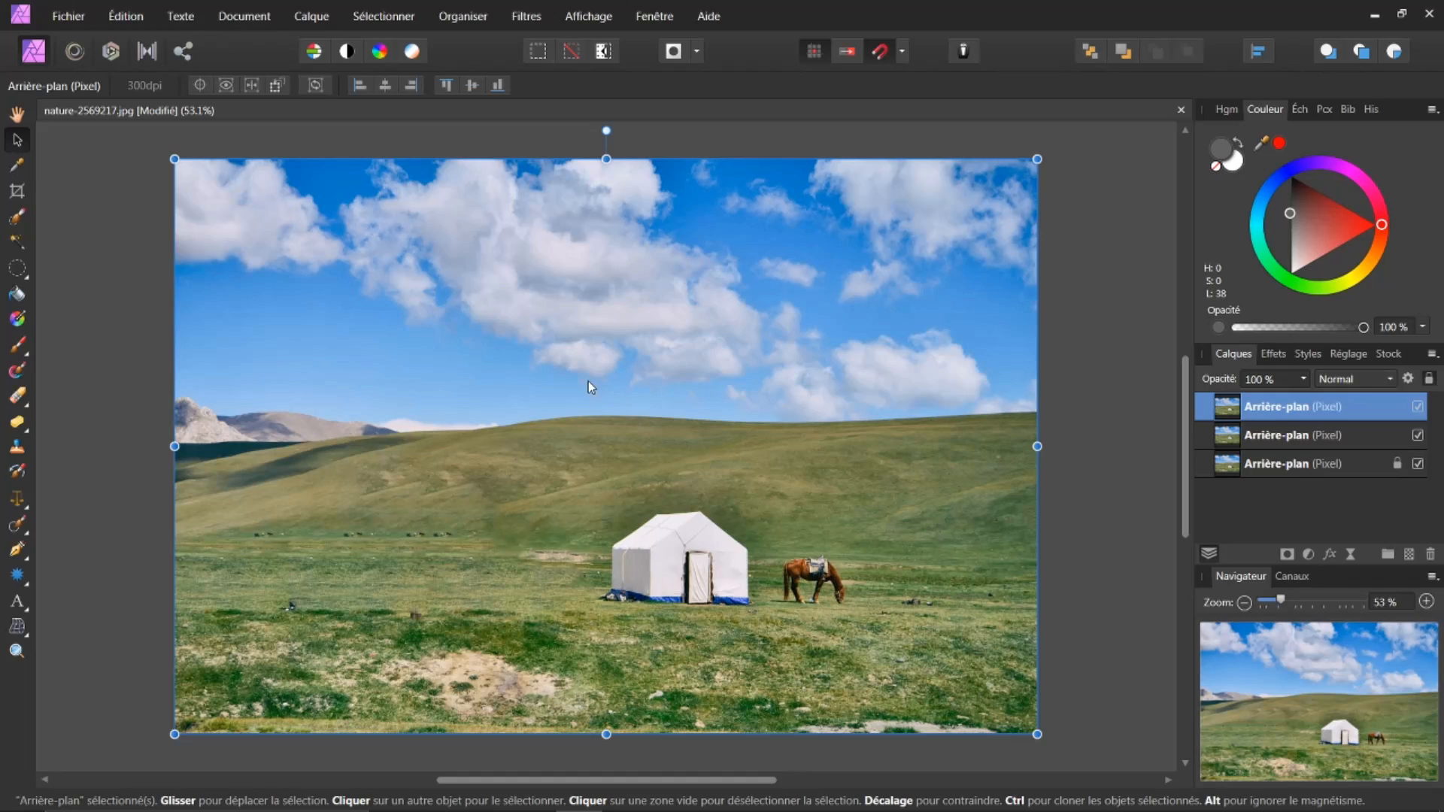
right_click(682, 362)
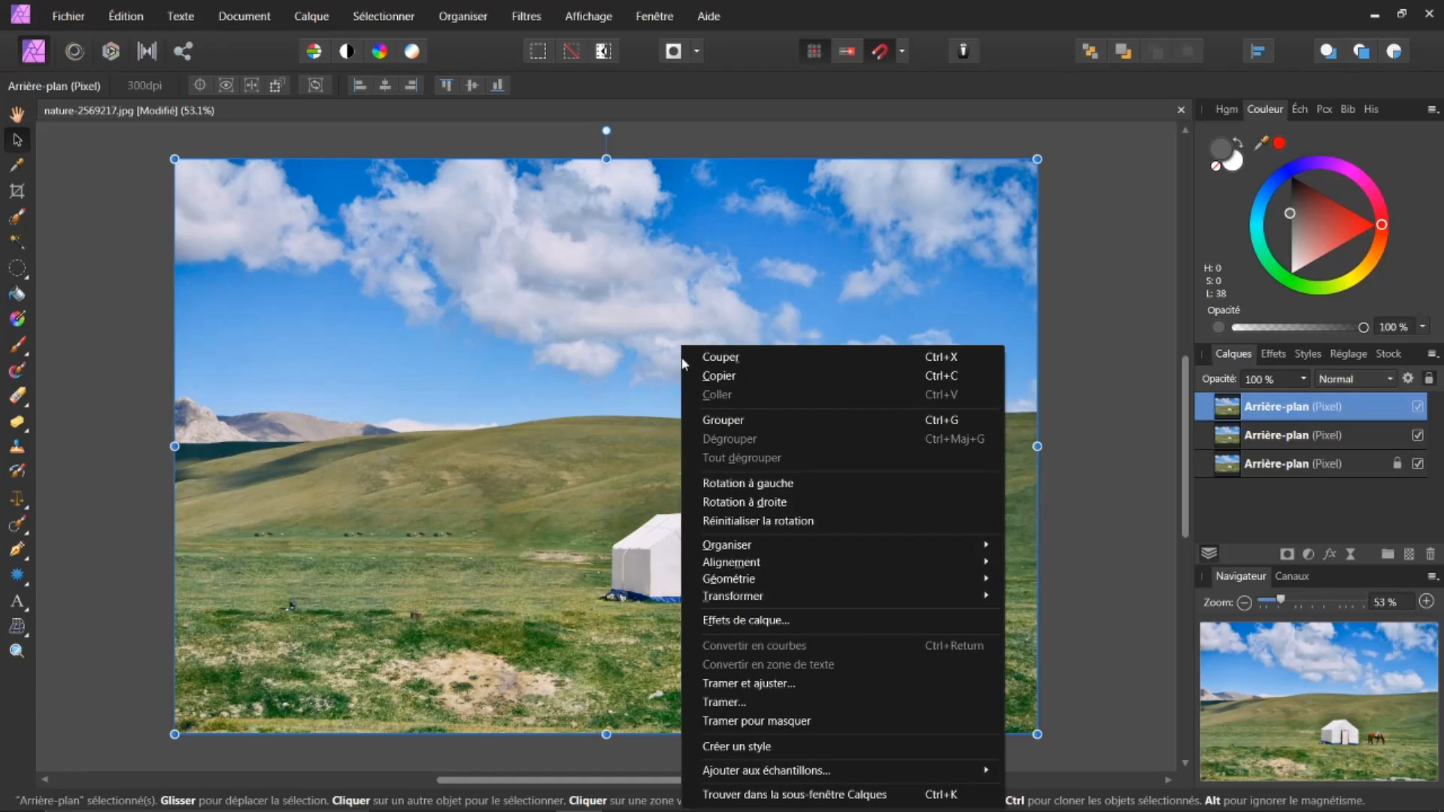
mouse_move(862, 604)
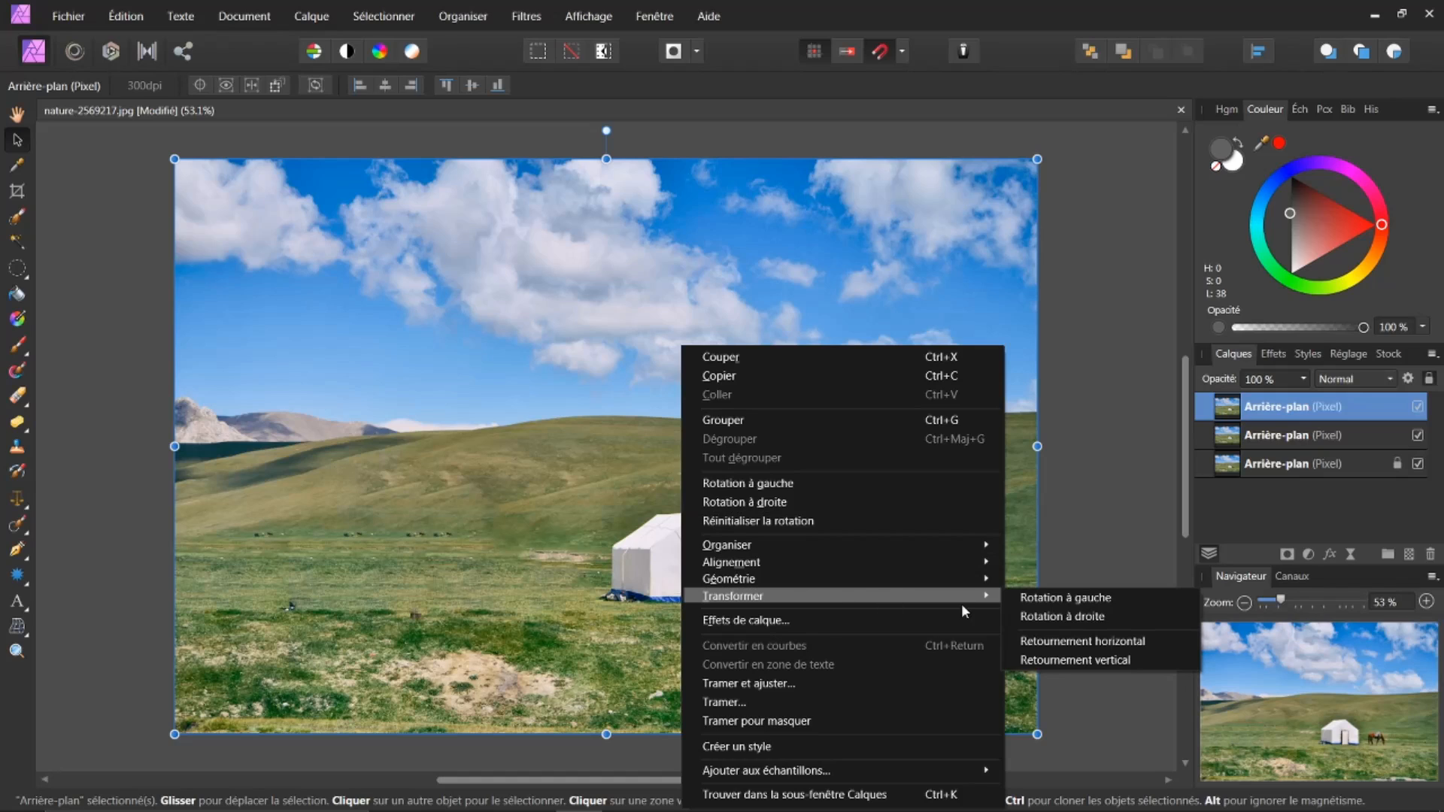
left_click(1039, 644)
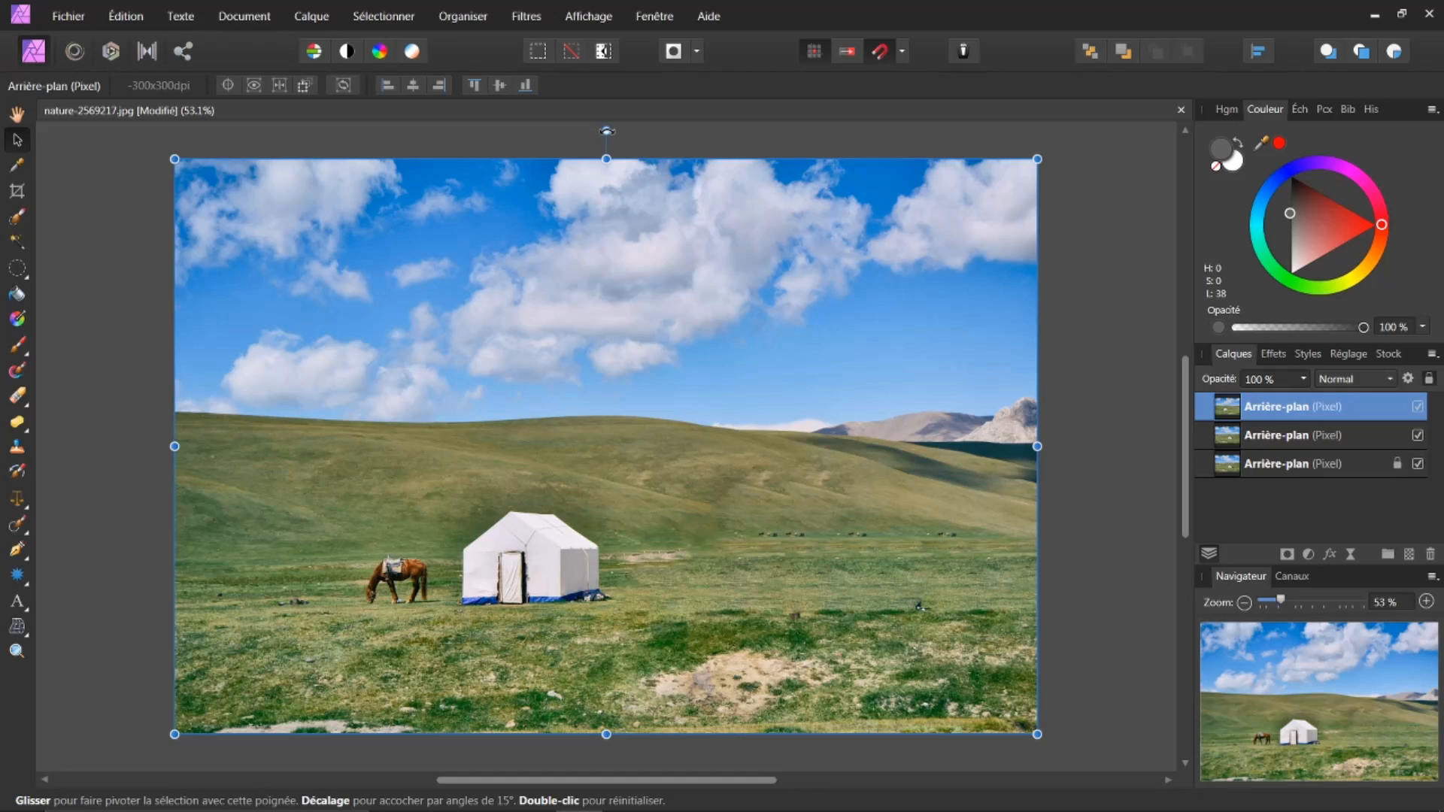
left_click_drag(606, 130, 675, 427)
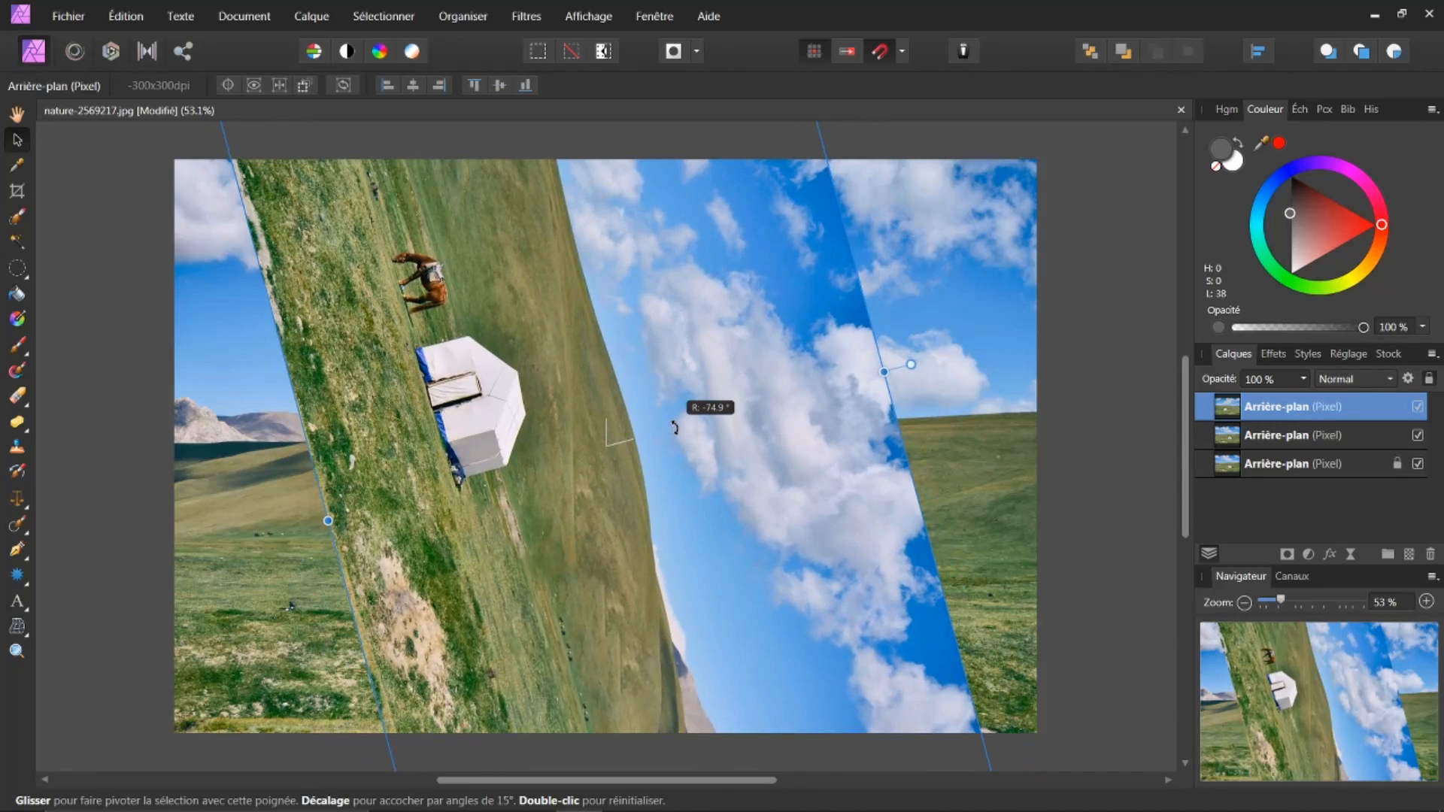
left_click_drag(674, 427, 723, 442)
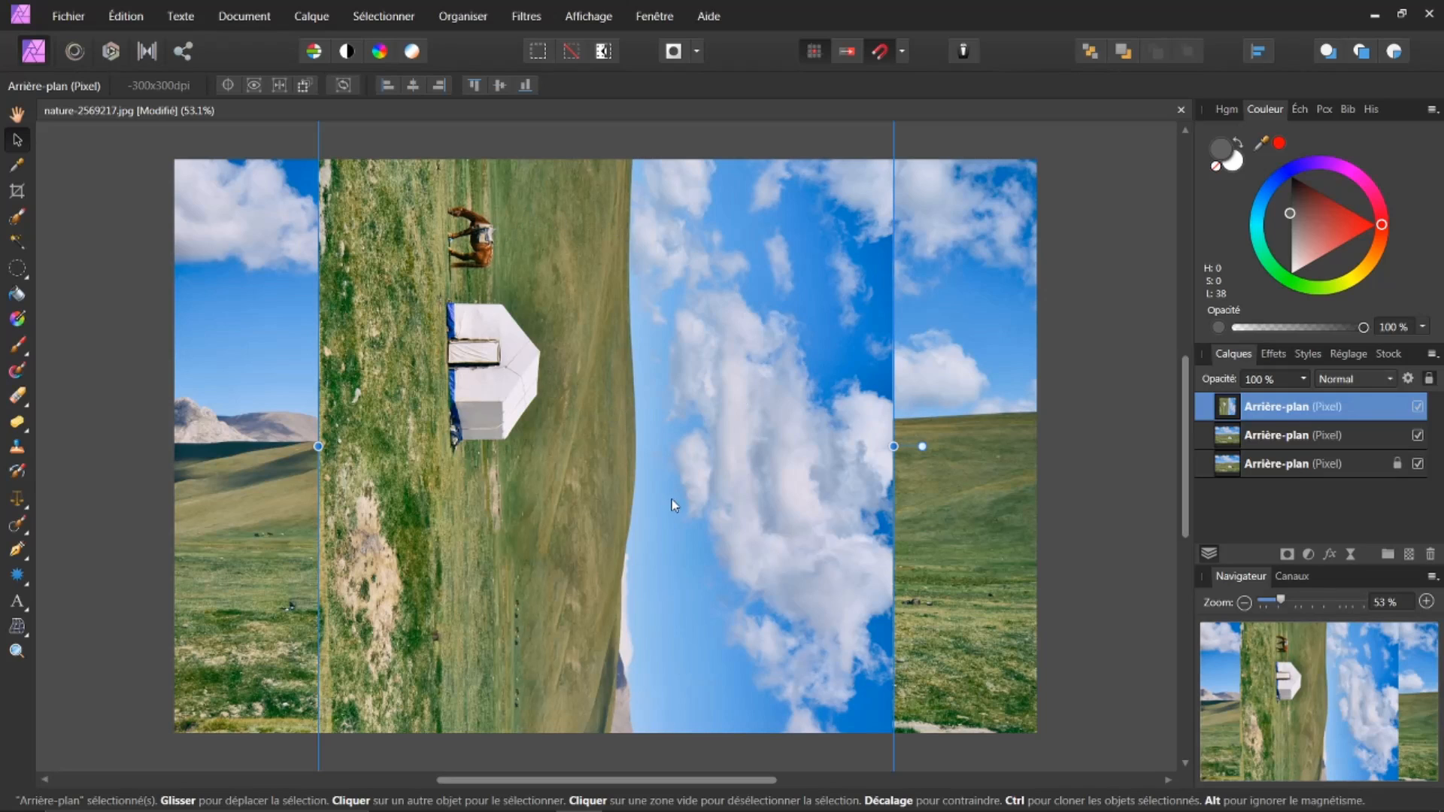
Step: Move the rotated topmost Arrière-plan copy so it aligns with the canvas's lower-left corner
left_click_drag(654, 583, 615, 412)
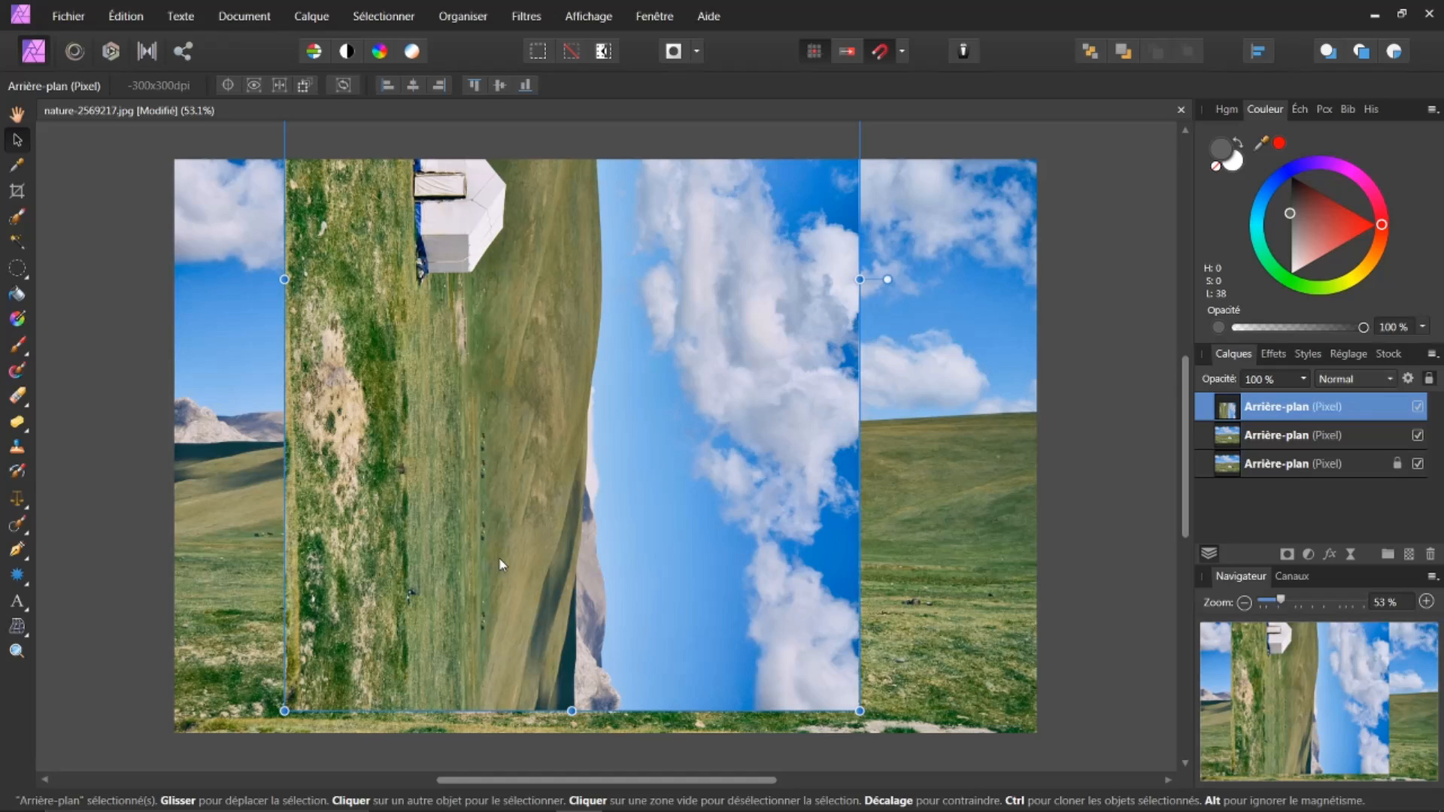
left_click_drag(495, 561, 388, 582)
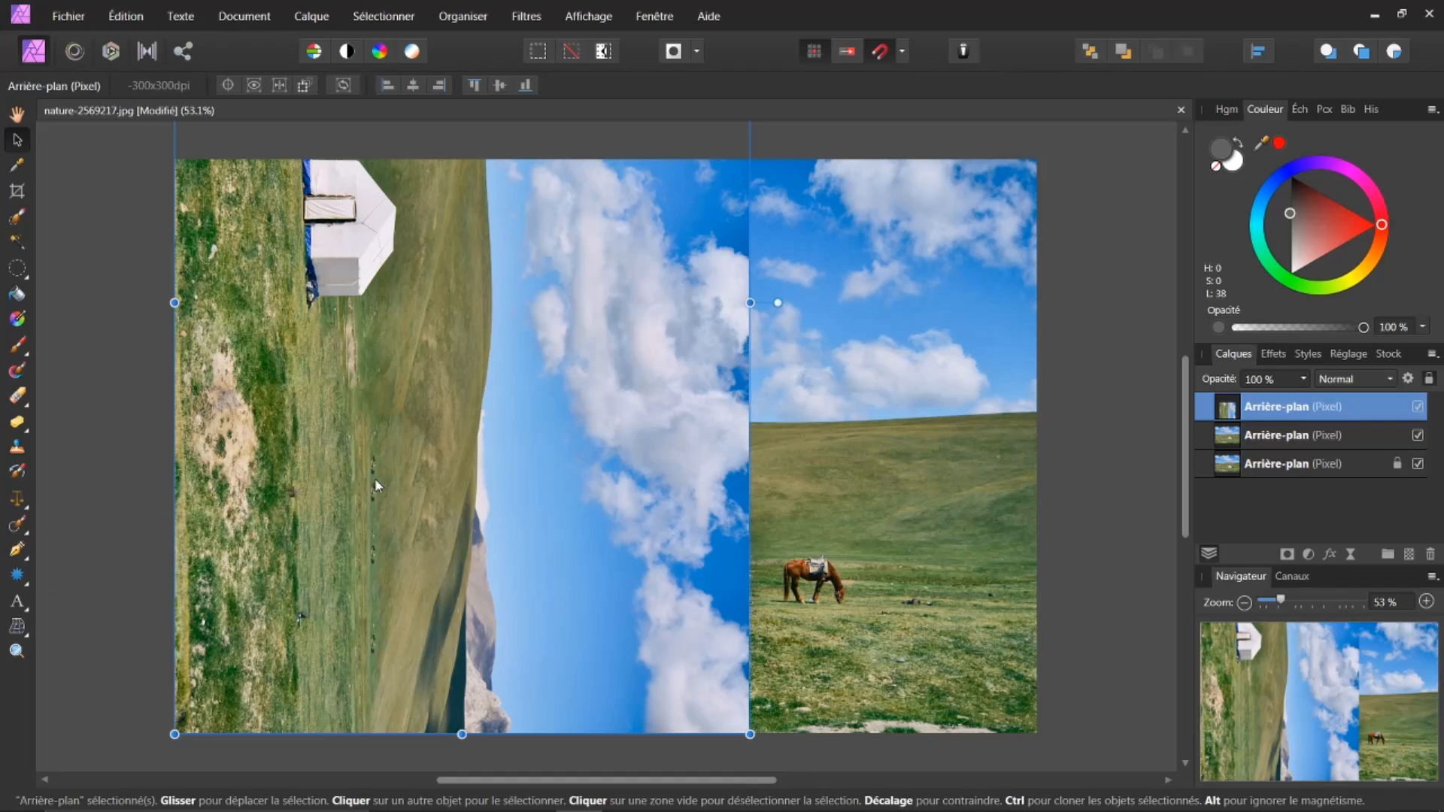
Step: Draw a closed Pen triangle through the canvas's two left corners and the rotated copy's upper-right edge, and convert it to a selection
key("p")
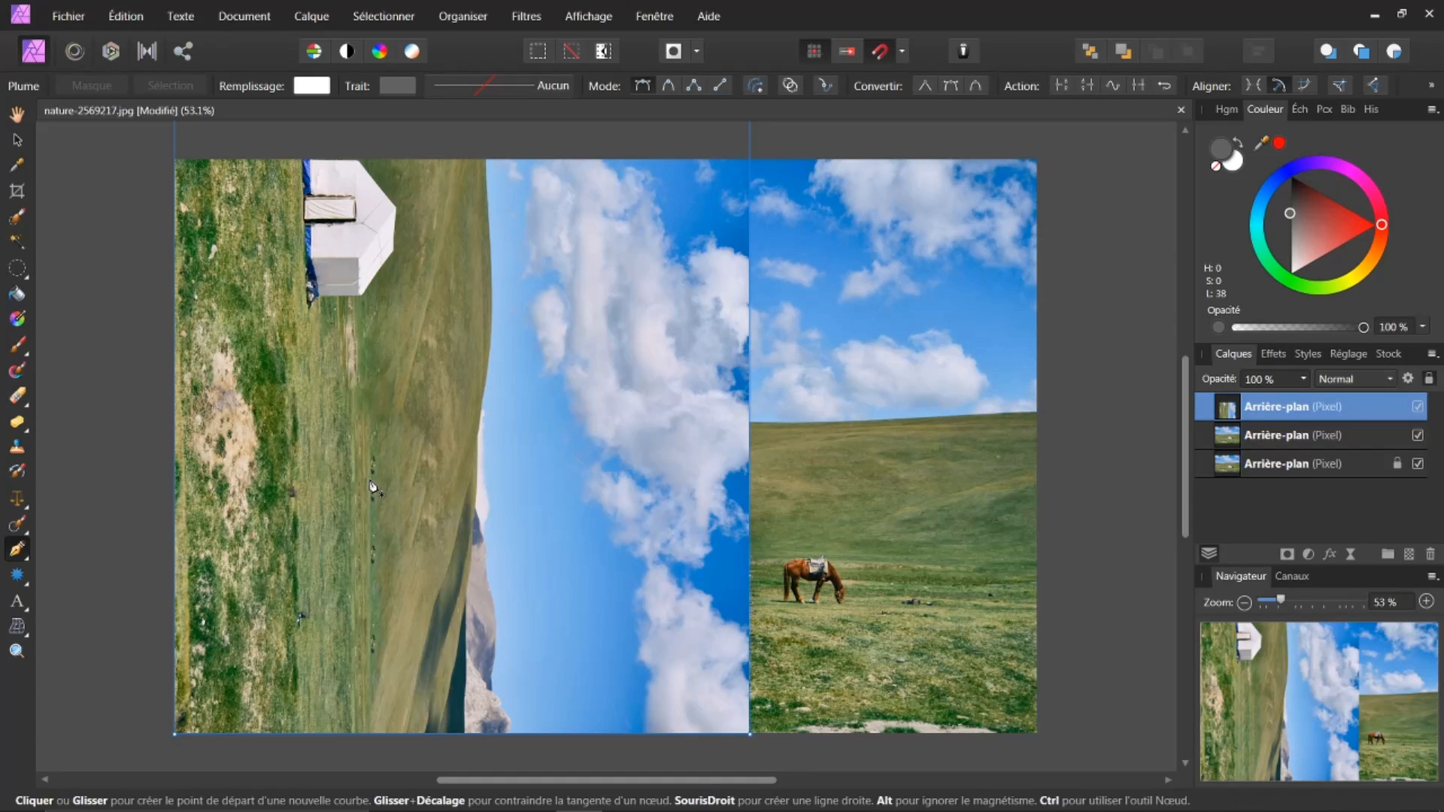
left_click(461, 306)
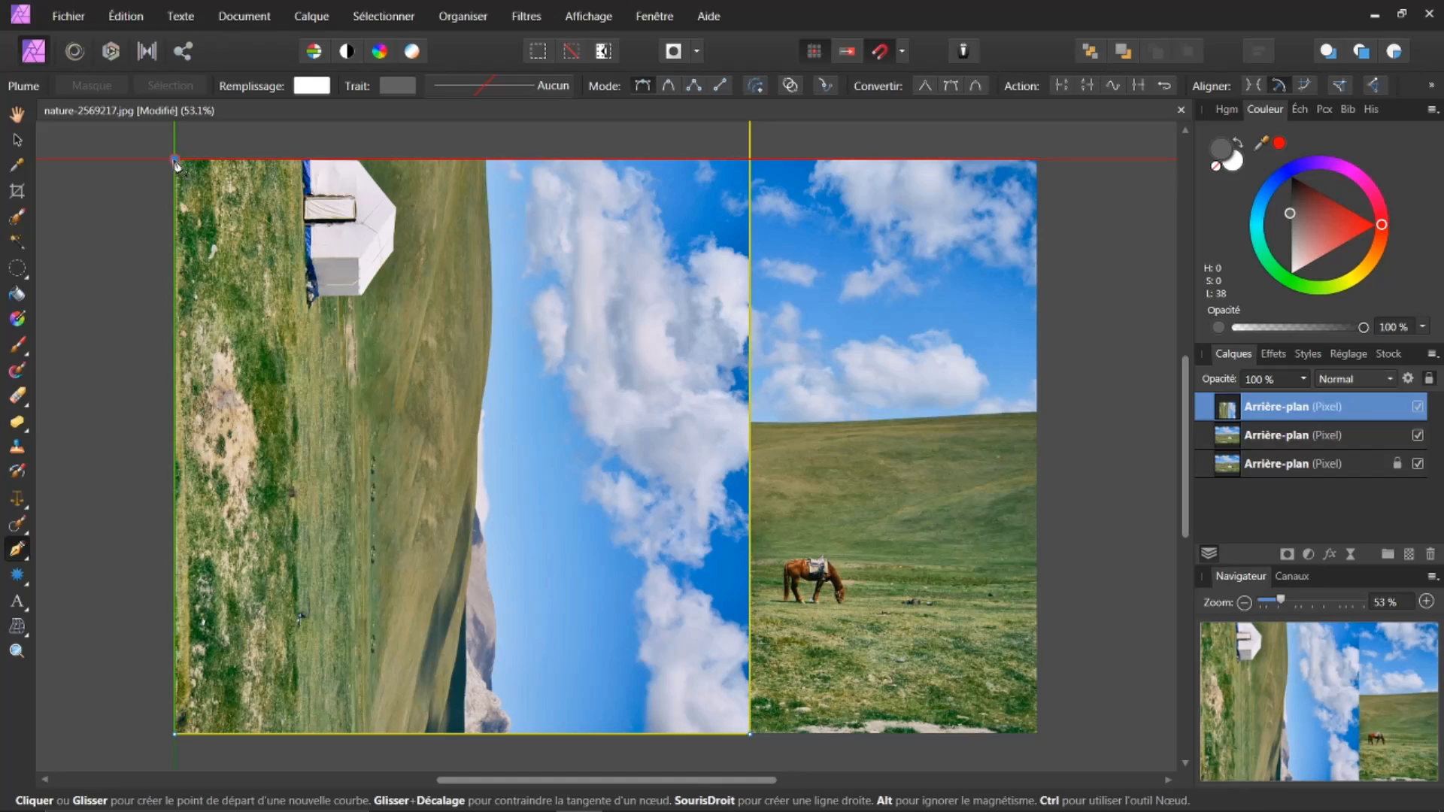
left_click(175, 160)
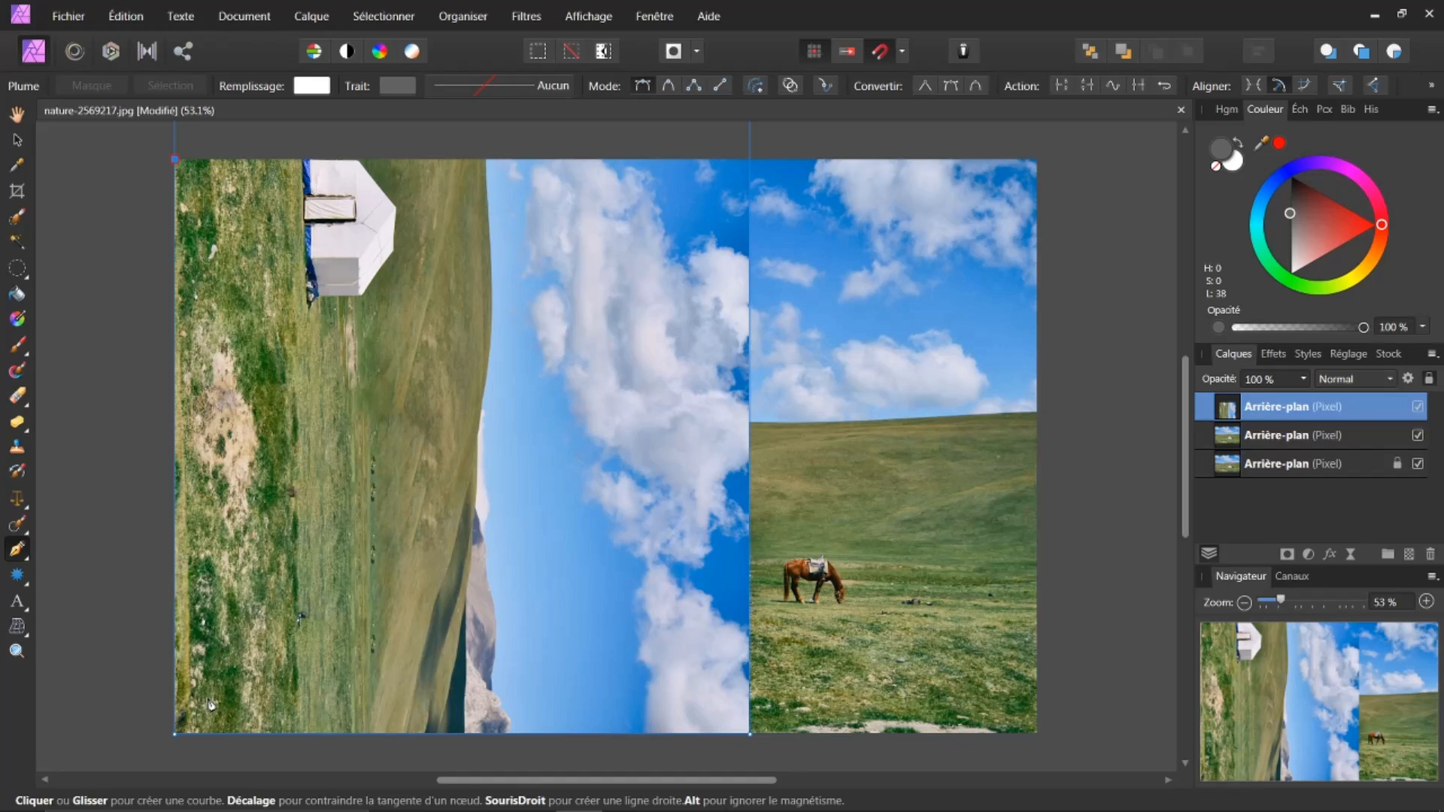
left_click(174, 734)
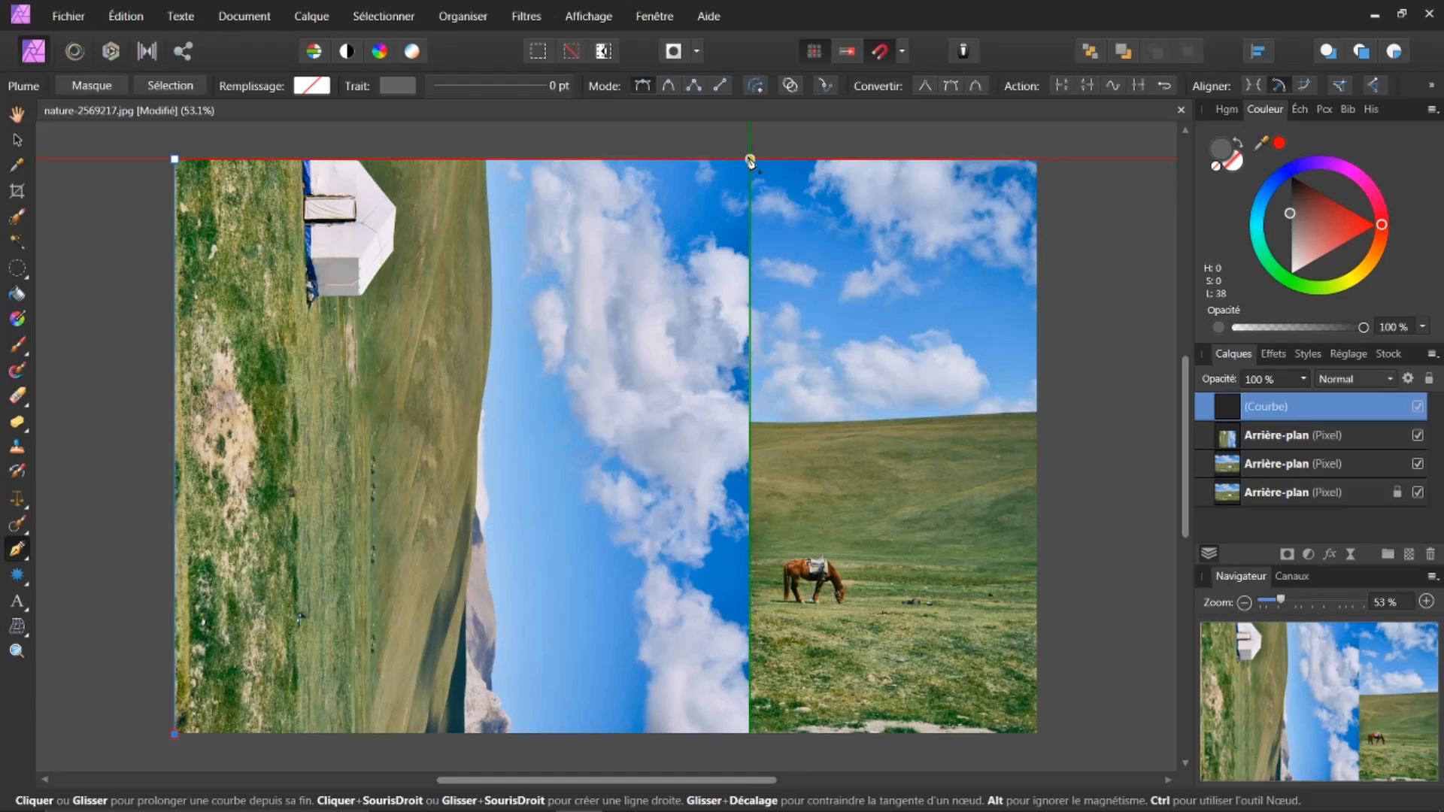
left_click(749, 160)
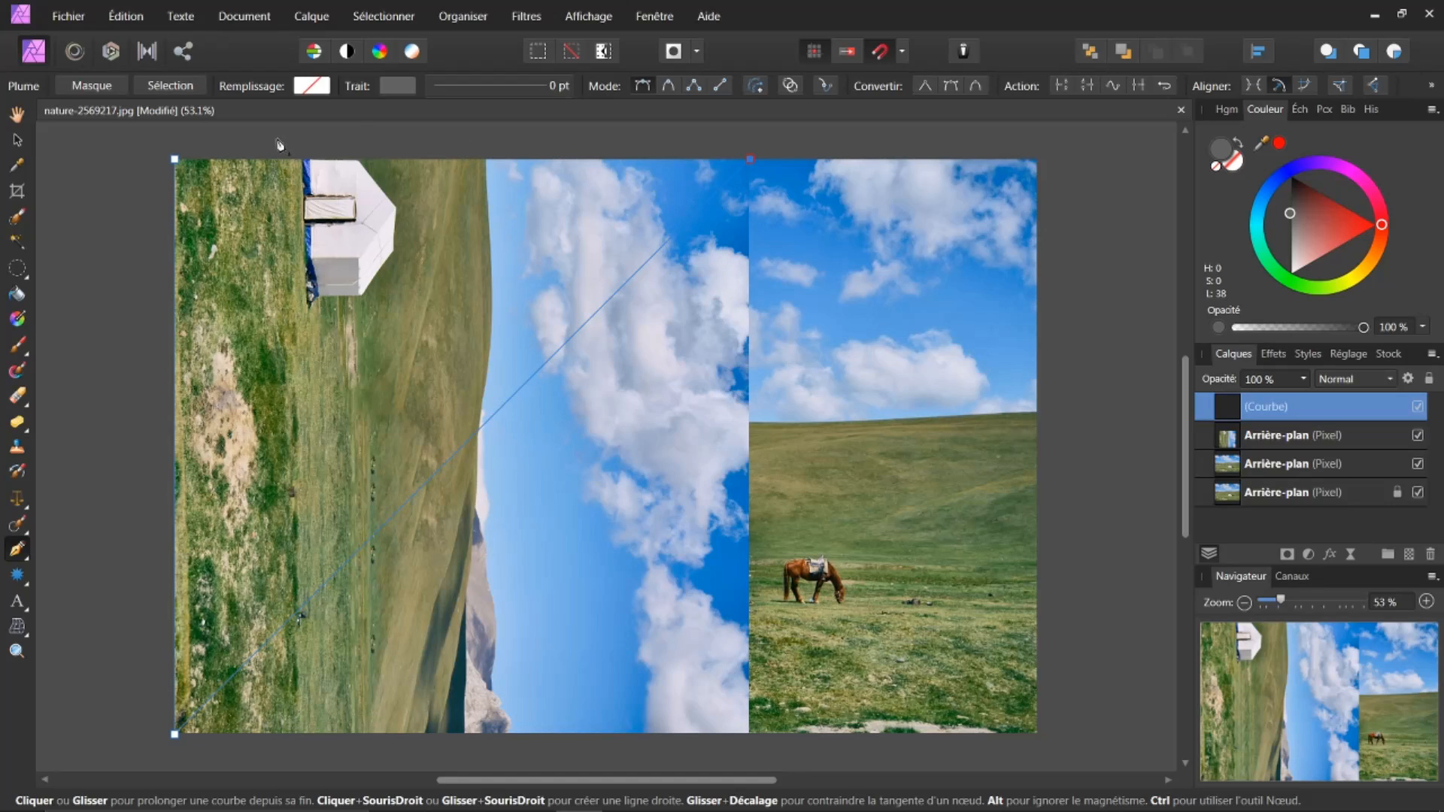
left_click(176, 161)
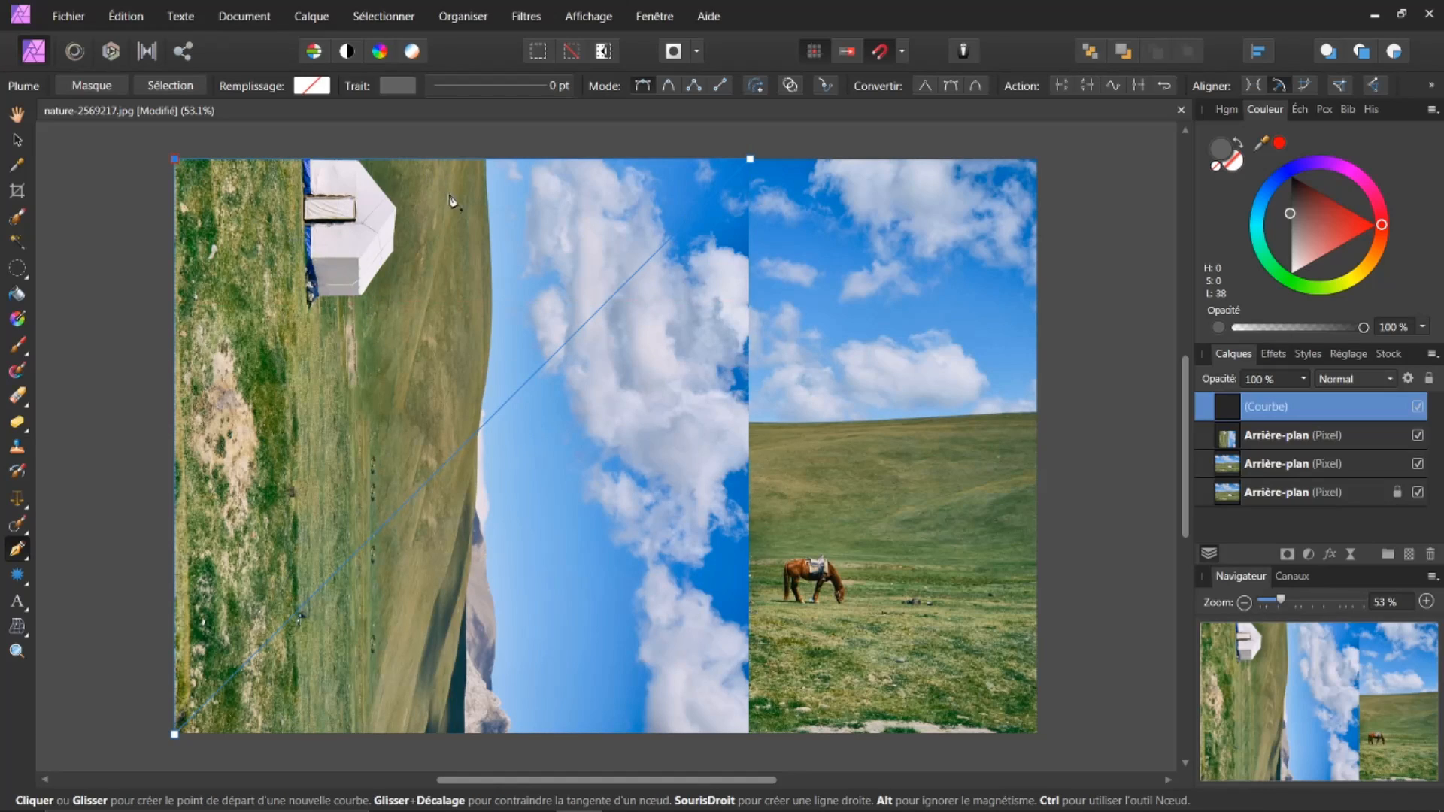
left_click(179, 88)
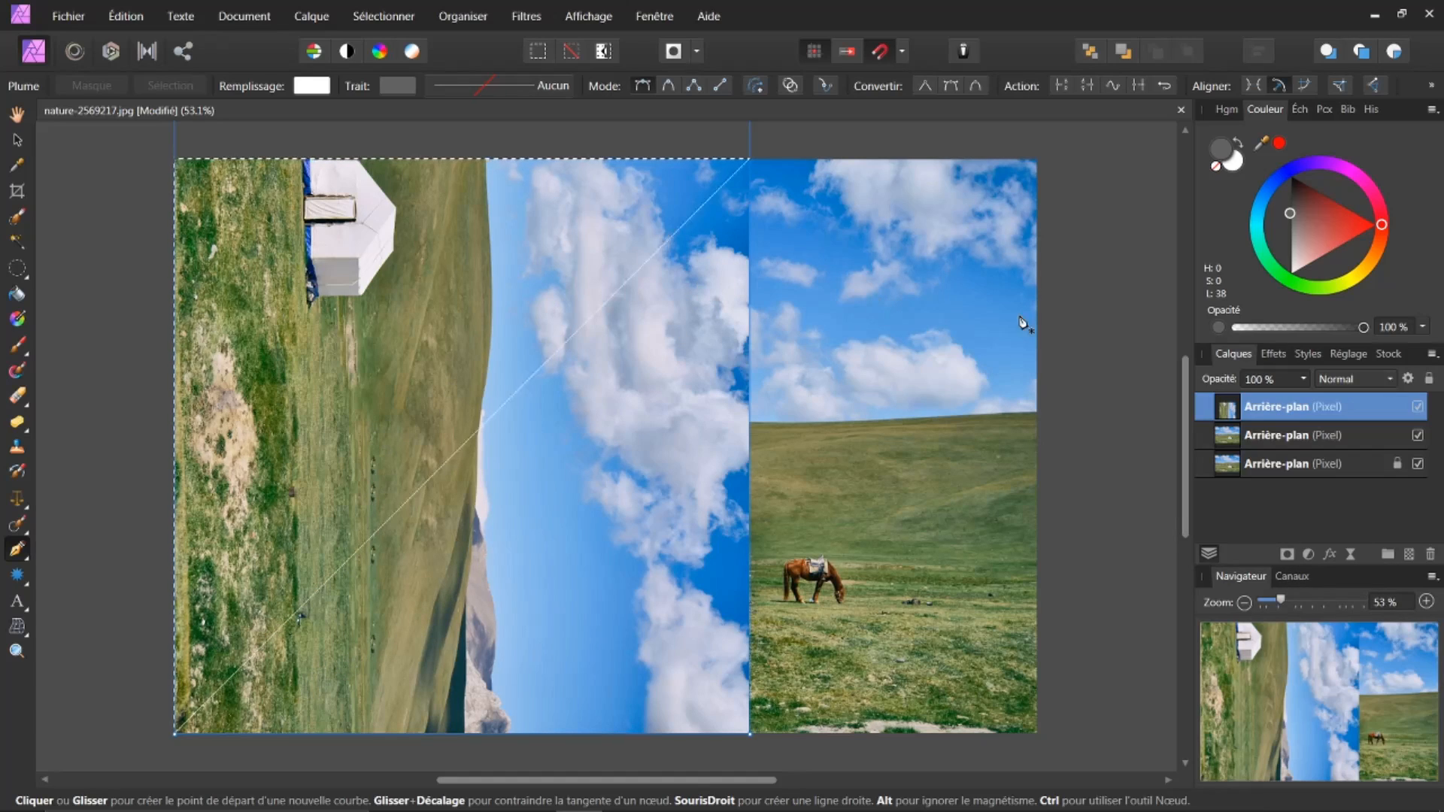
Step: Mask the topmost Arrière-plan copy with the triangular selection, and clear the selection
left_click(1286, 554)
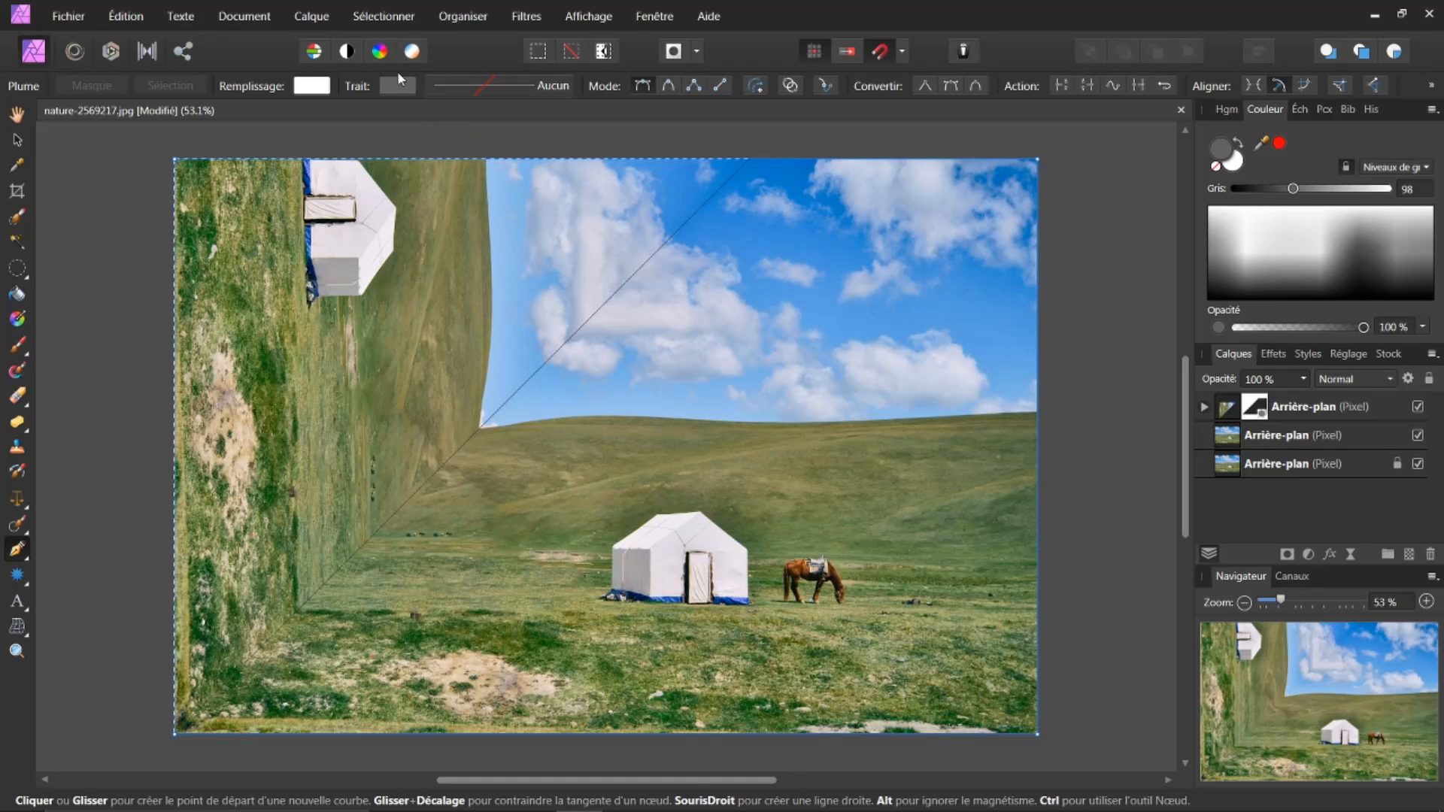
left_click(388, 17)
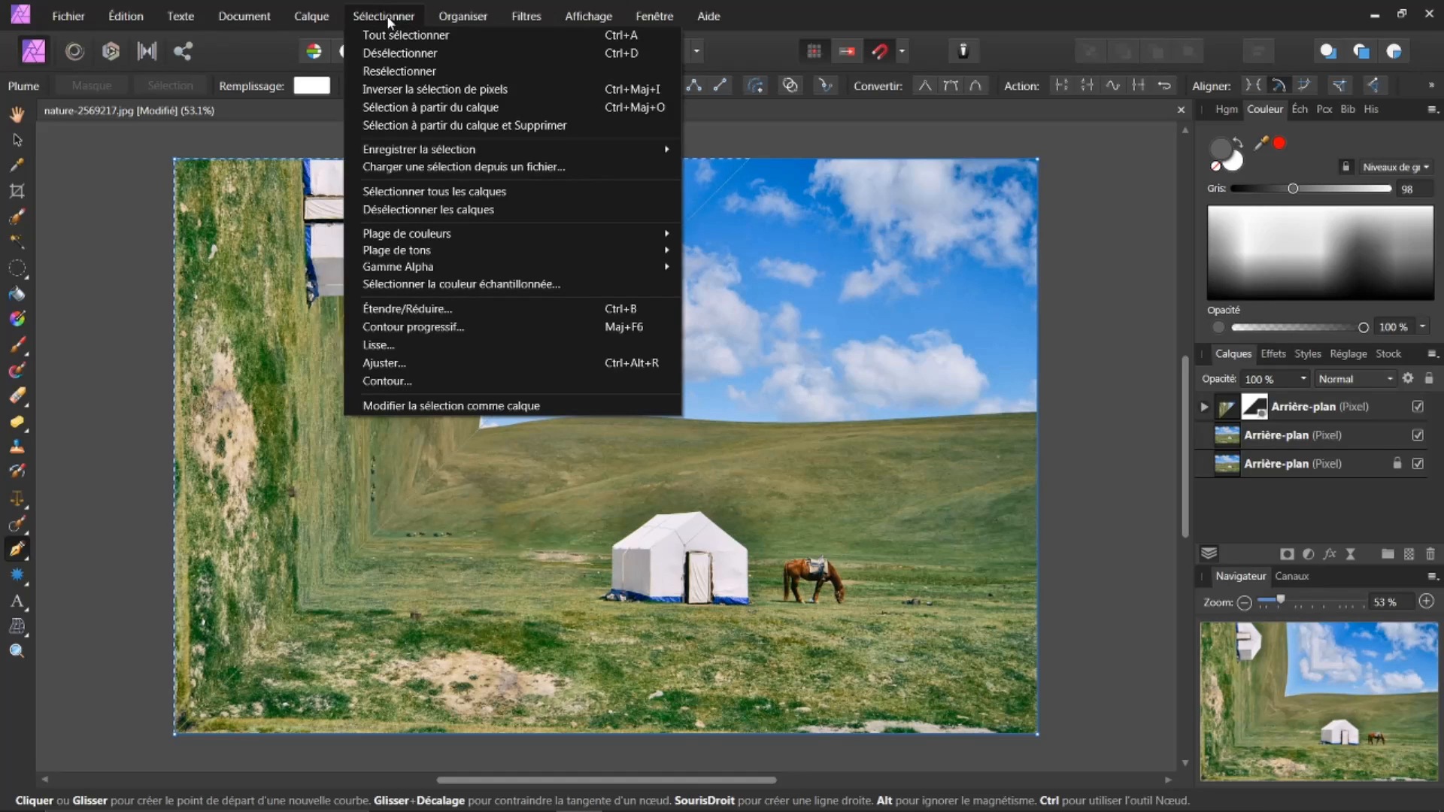
left_click(380, 52)
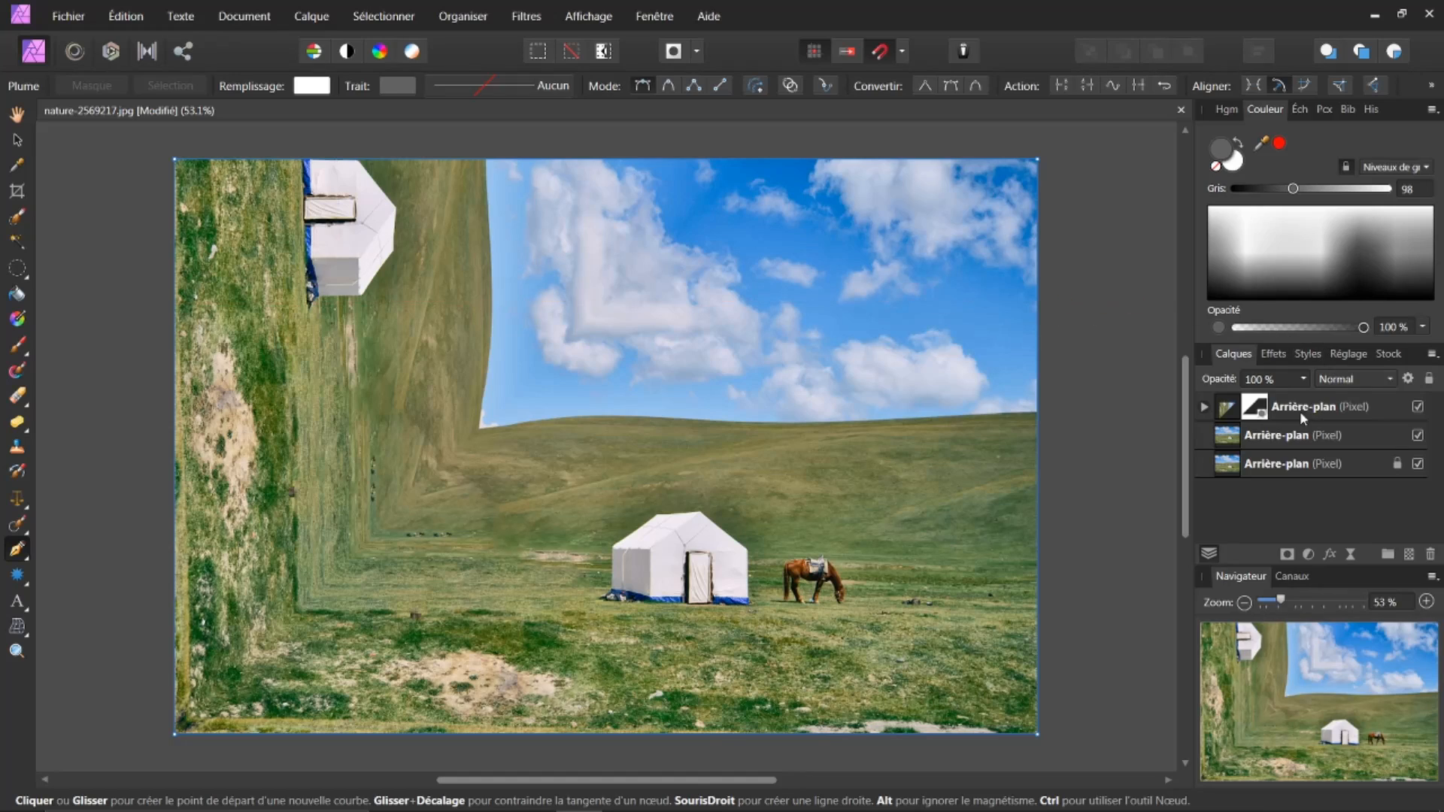
Step: Flip the middle Arrière-plan copy horizontally
left_click(1231, 440)
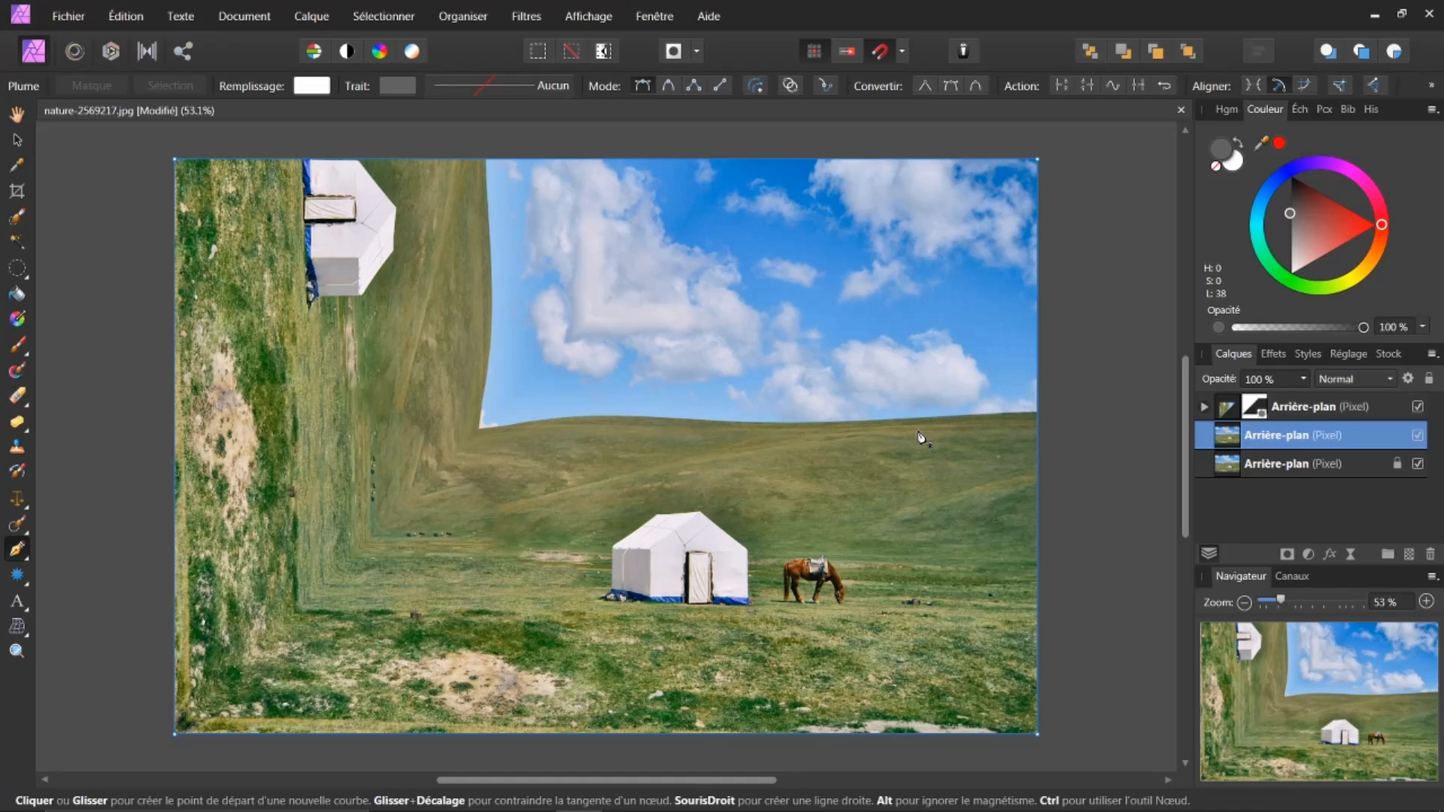
key("v")
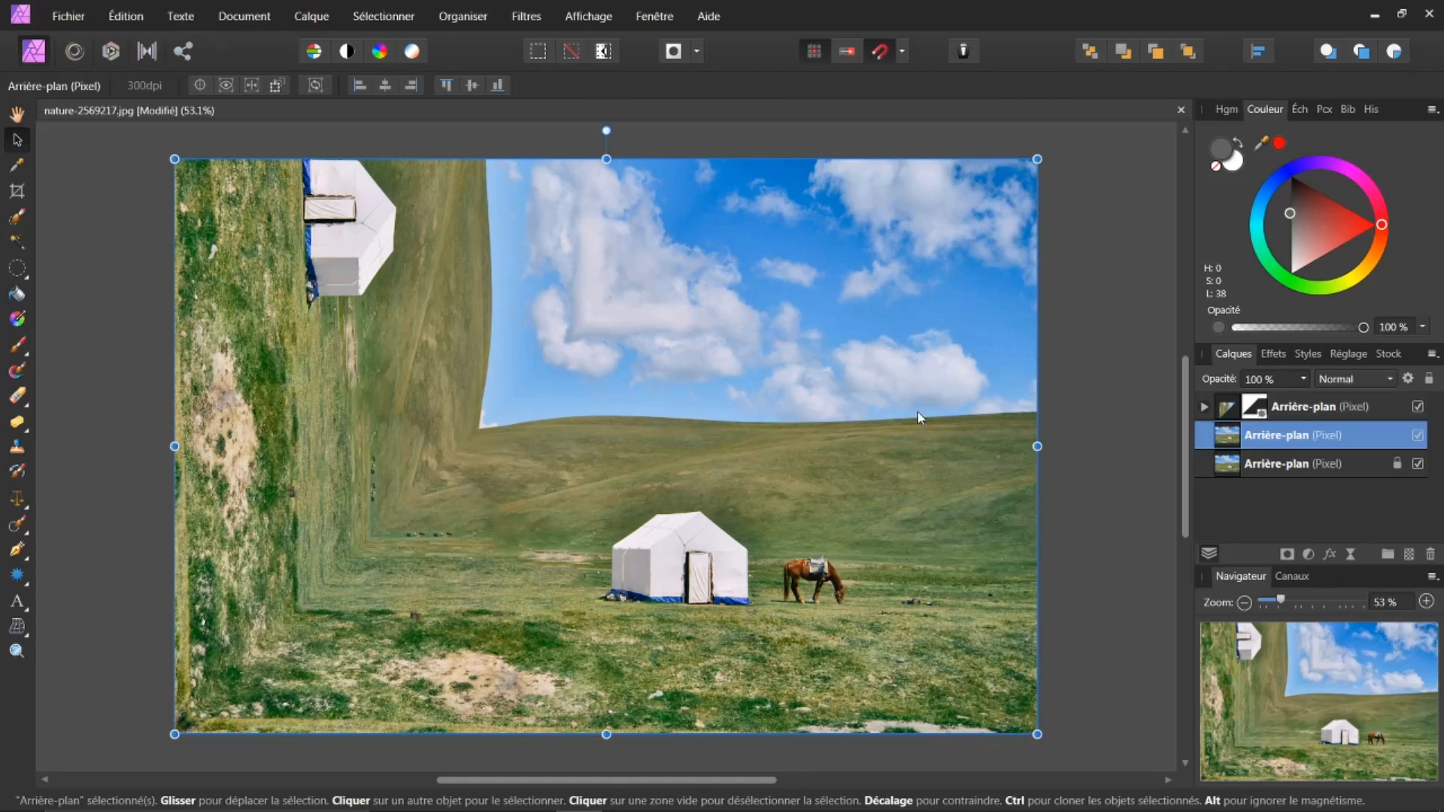
right_click(681, 410)
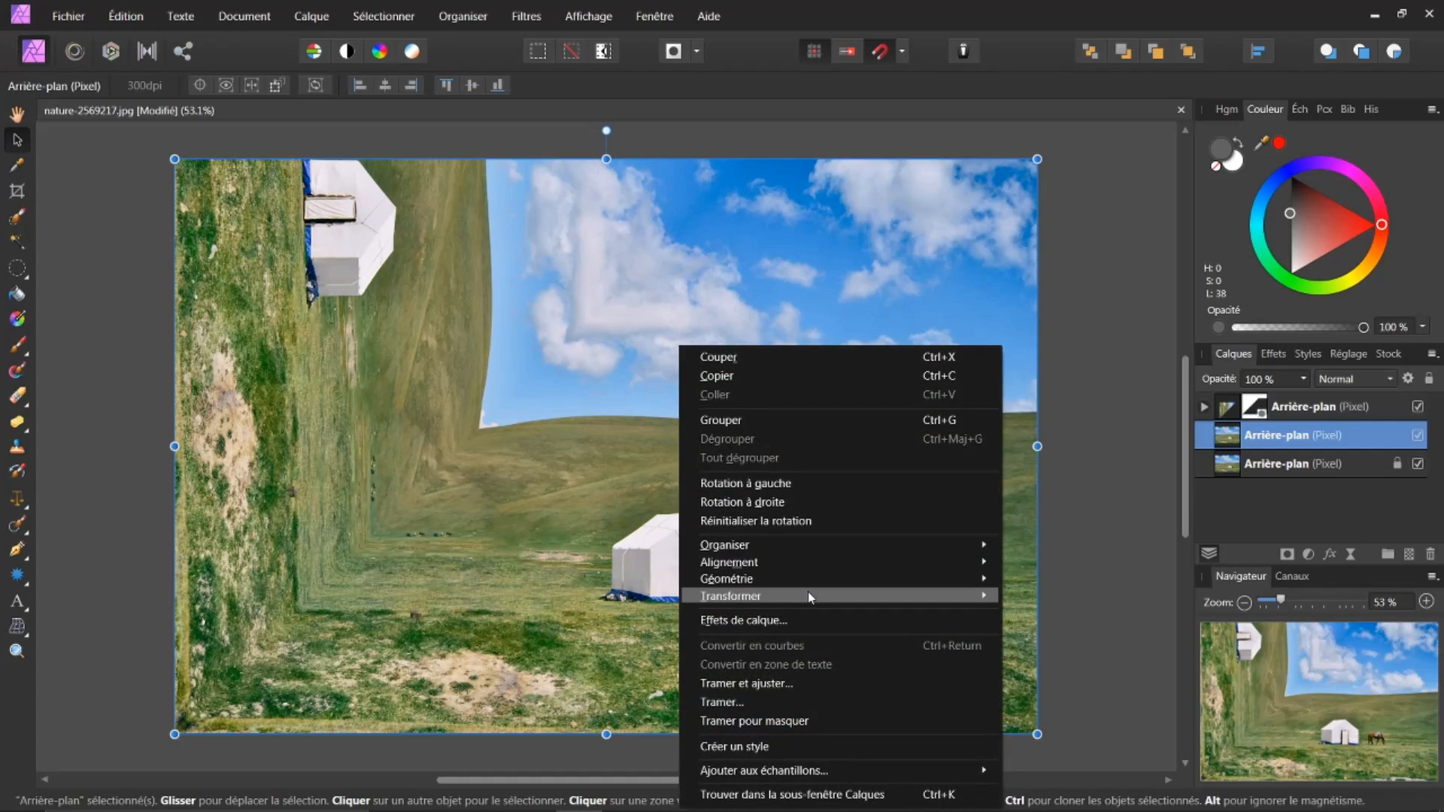
mouse_move(810, 594)
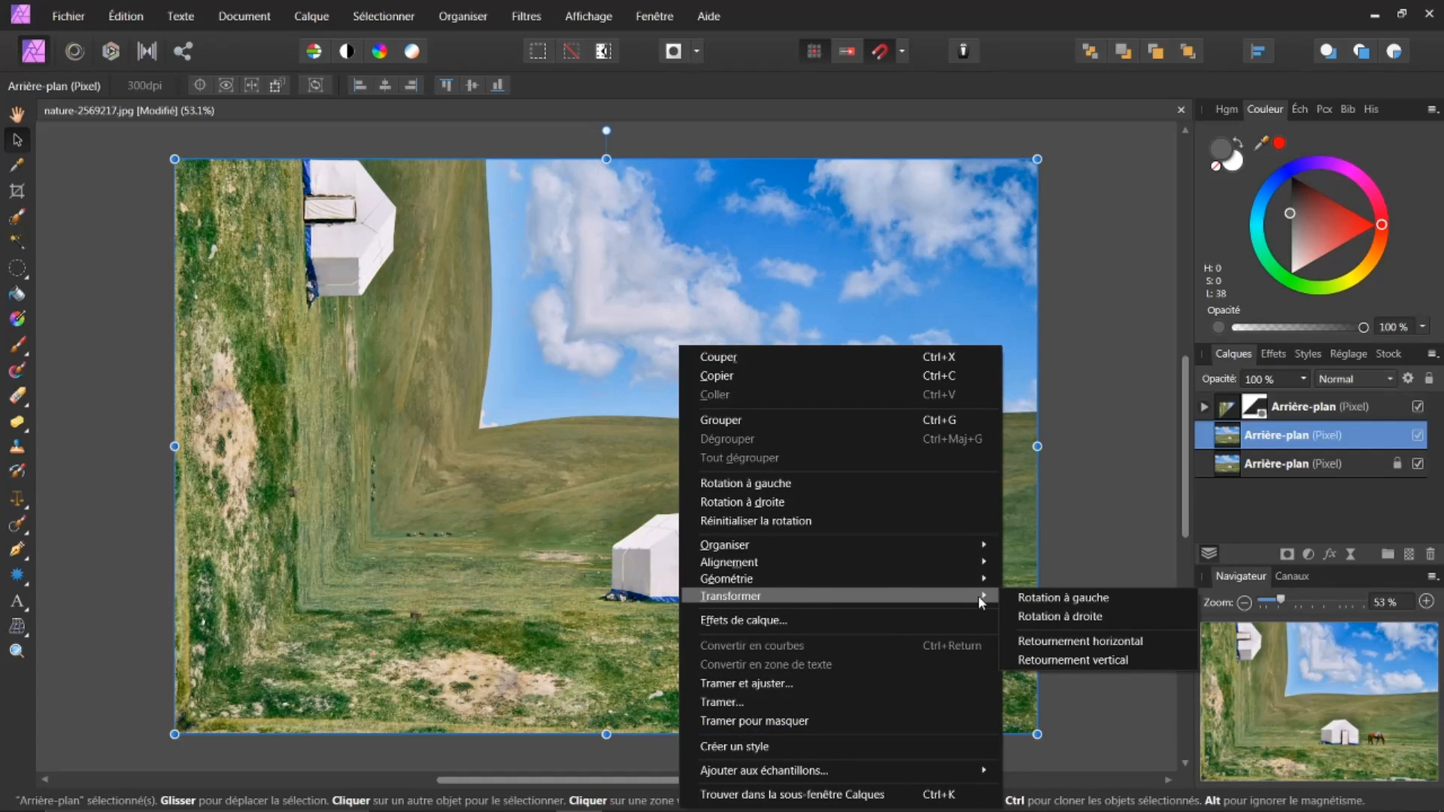
left_click(1038, 644)
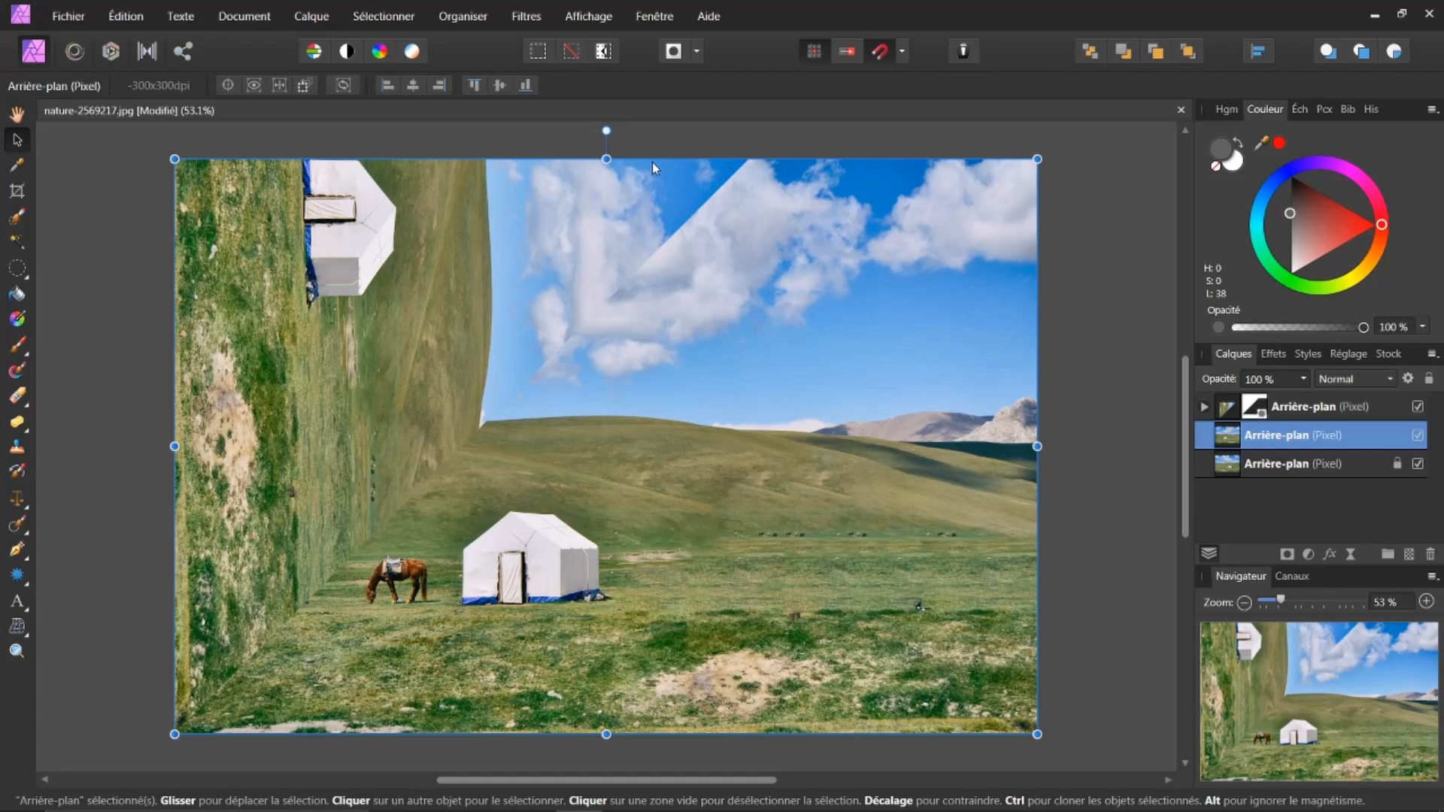
Step: Rotate the middle Arrière-plan copy 90° counterclockwise and align it with the canvas's lower-right corner
left_click_drag(606, 130, 362, 429)
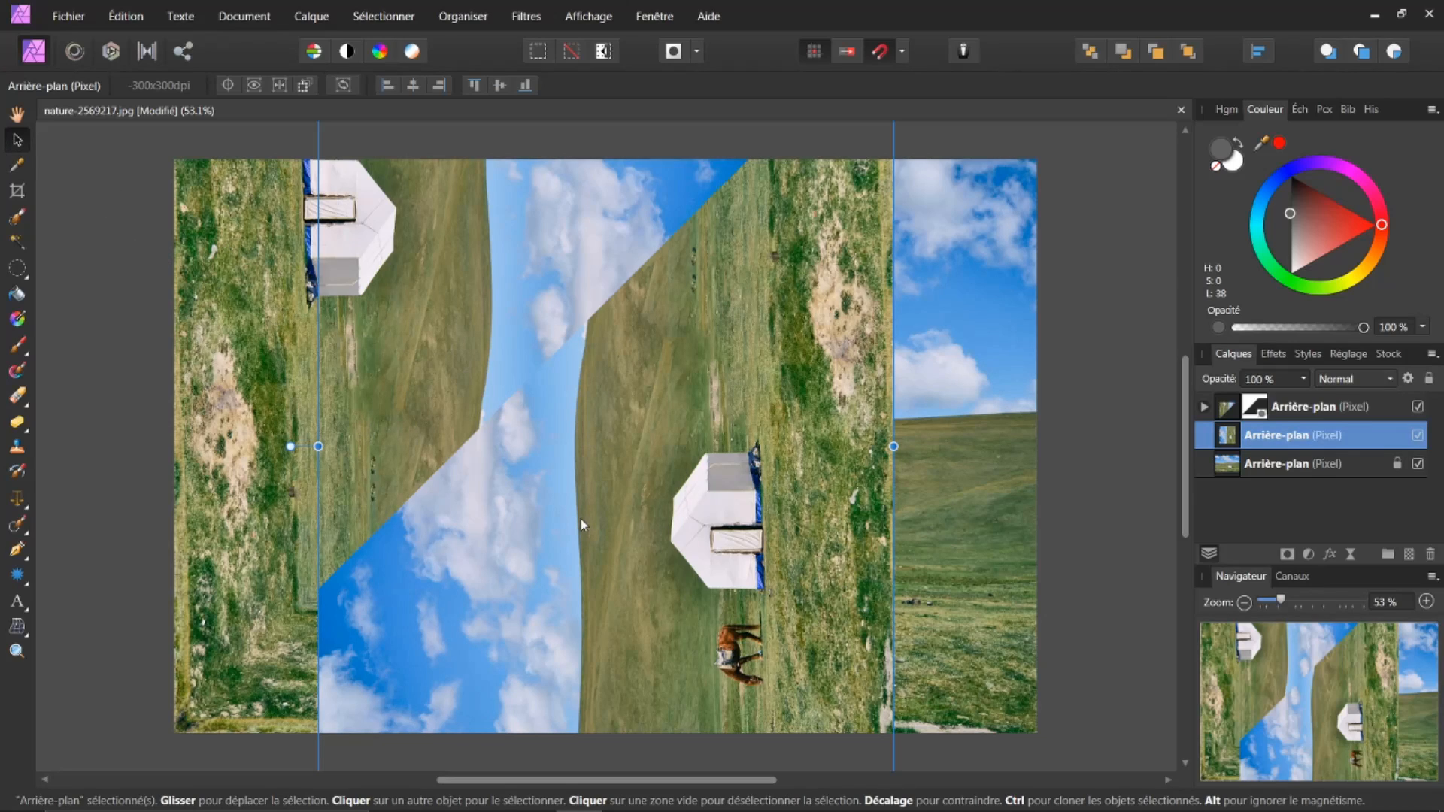
left_click_drag(580, 520, 719, 373)
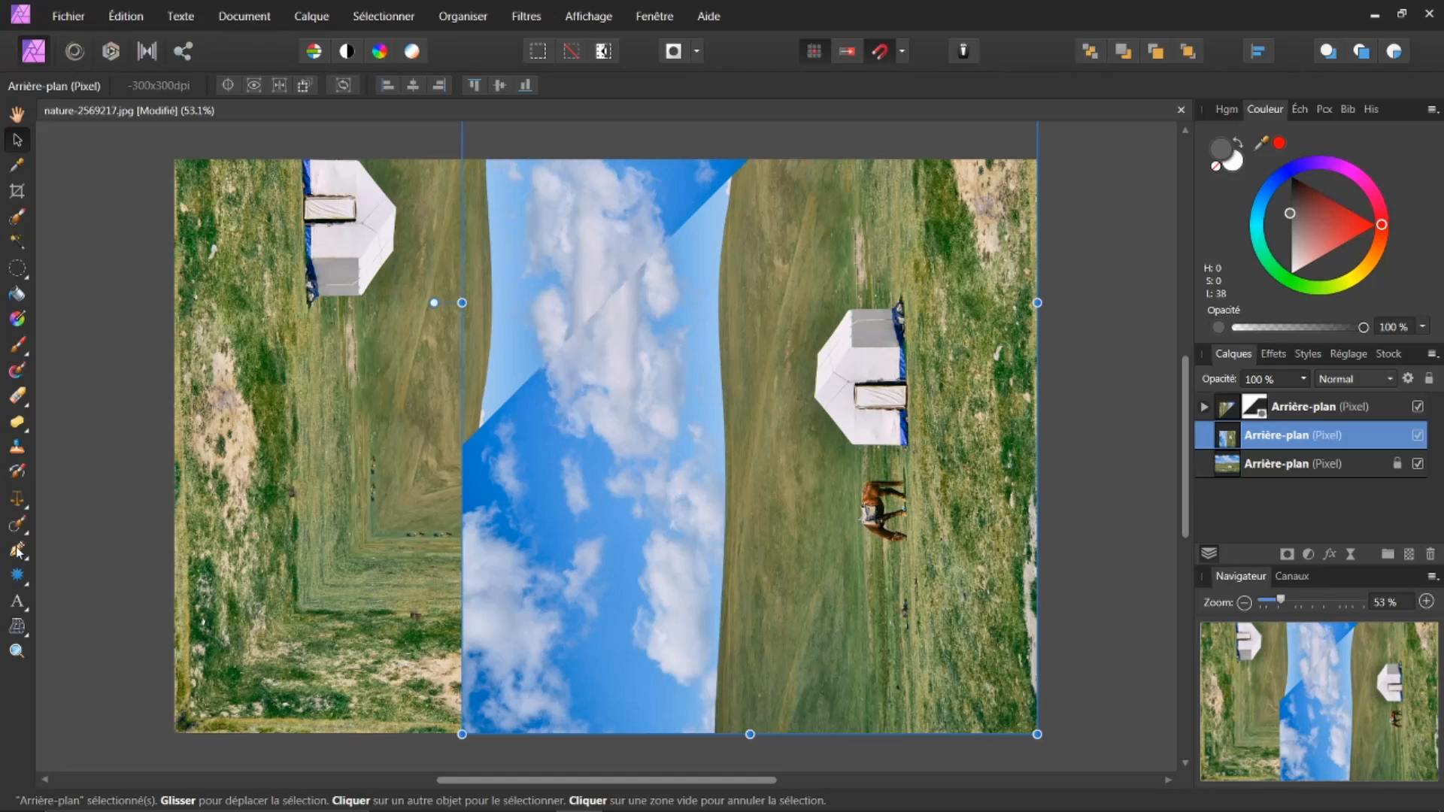
Step: Draw a closed Pen triangle through the canvas's two right corners and the middle copy's upper-left edge, and convert it to a selection
left_click(17, 550)
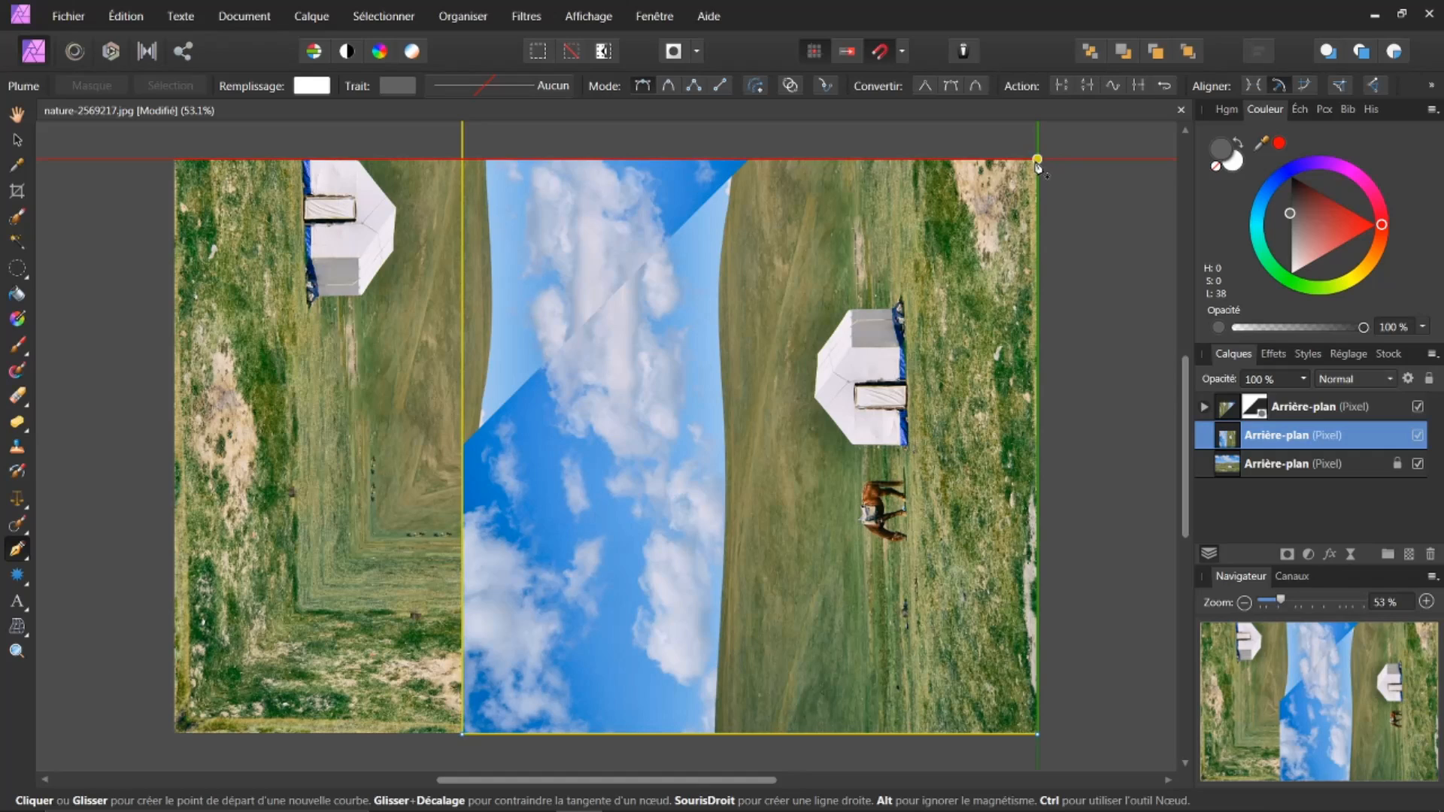
left_click(1037, 159)
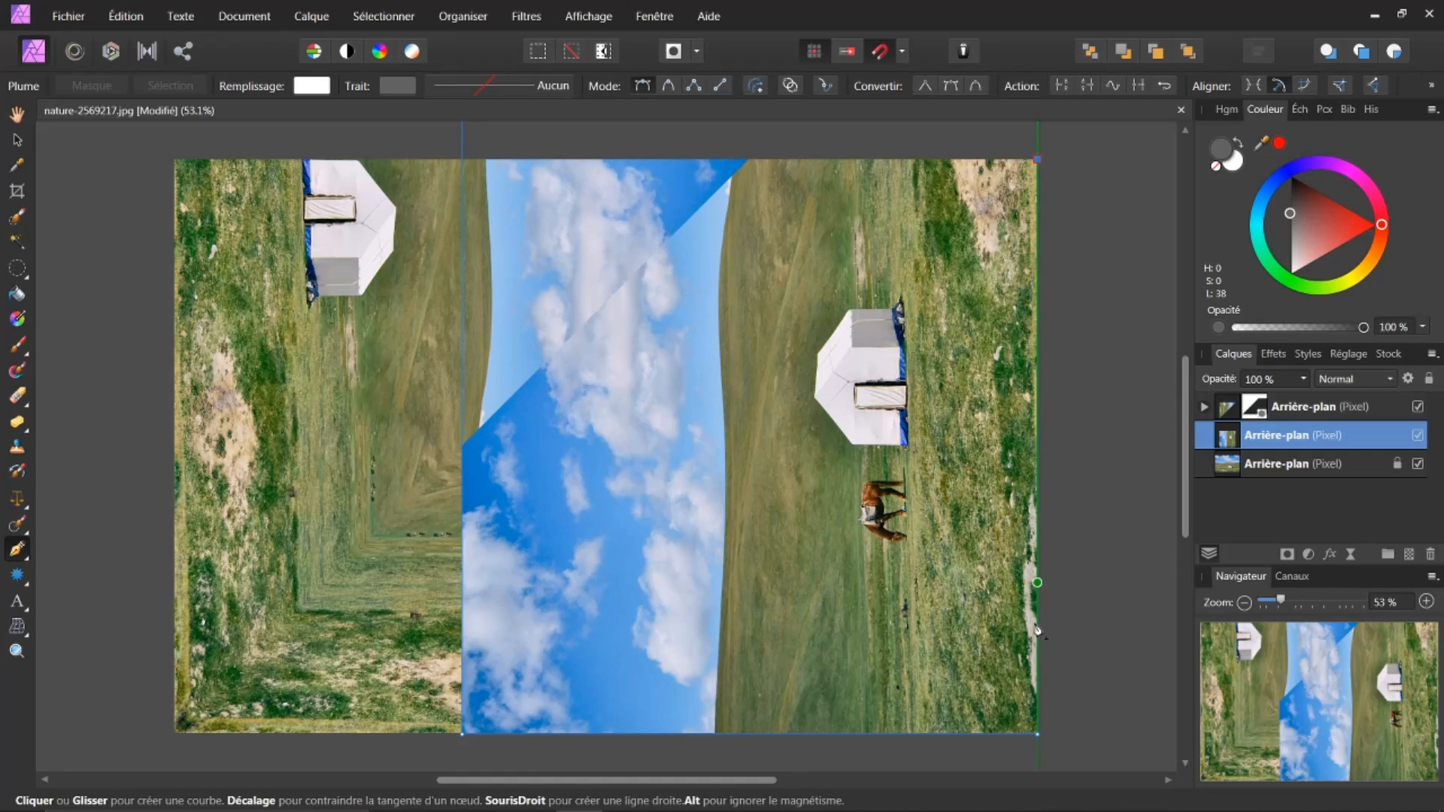
left_click(1037, 735)
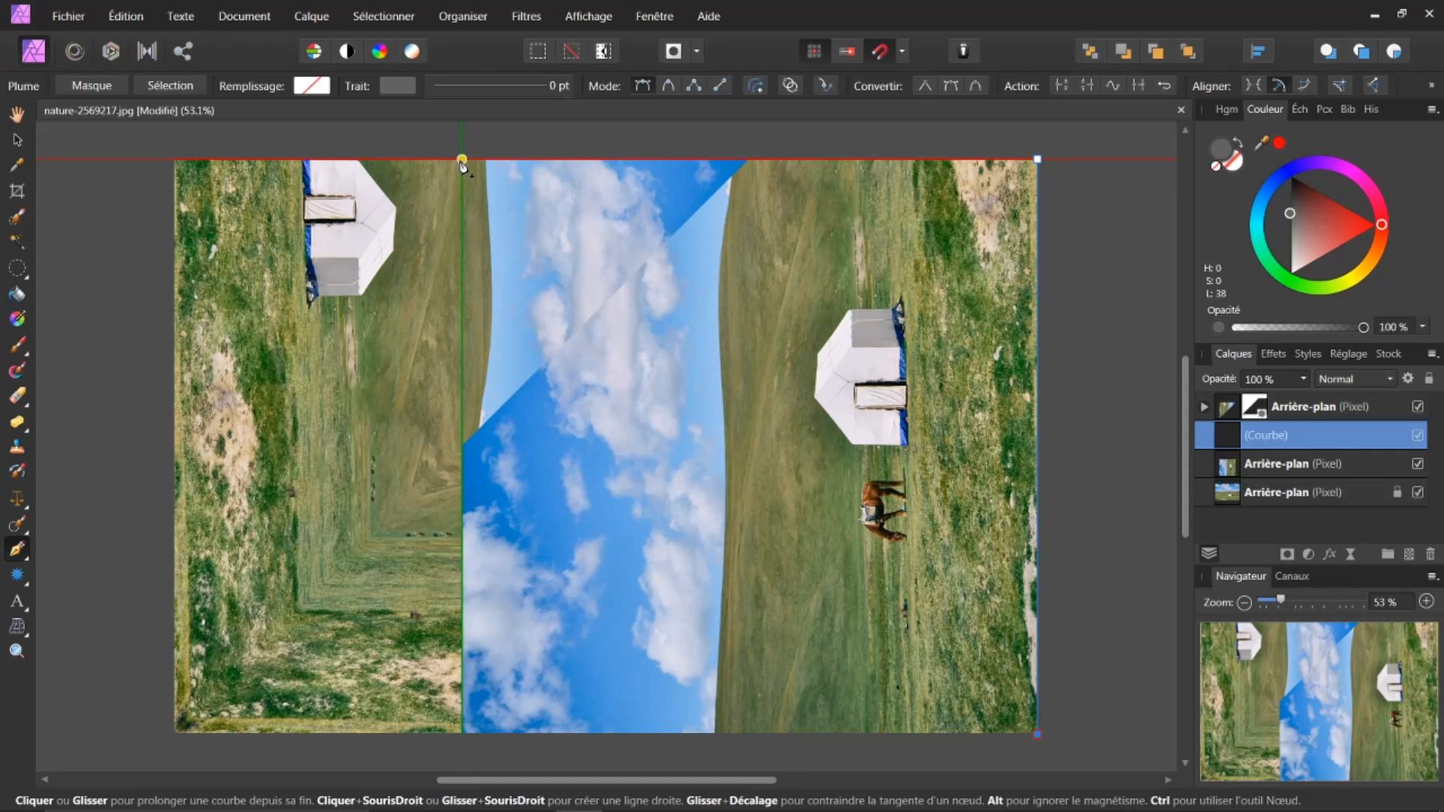
left_click(462, 161)
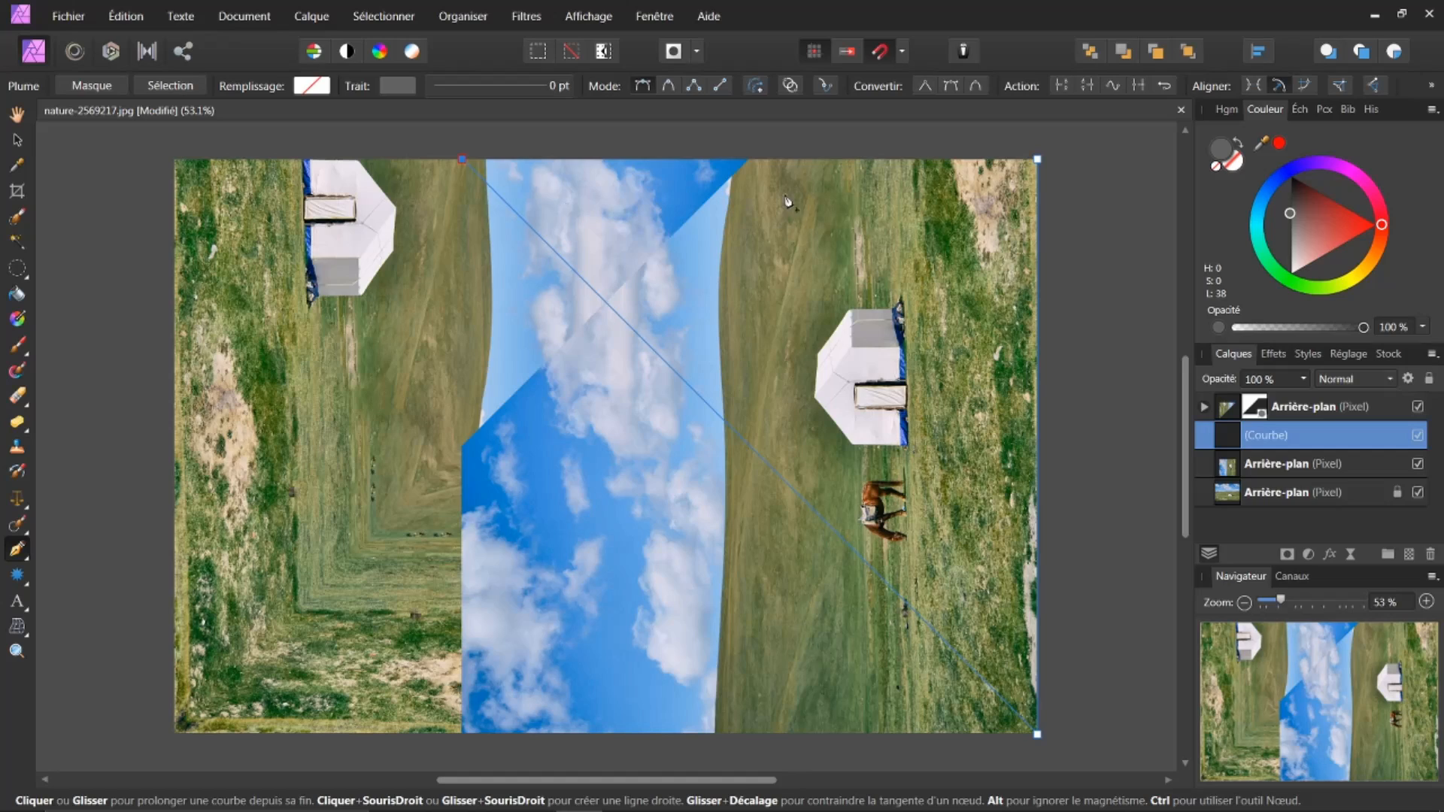
left_click(1038, 160)
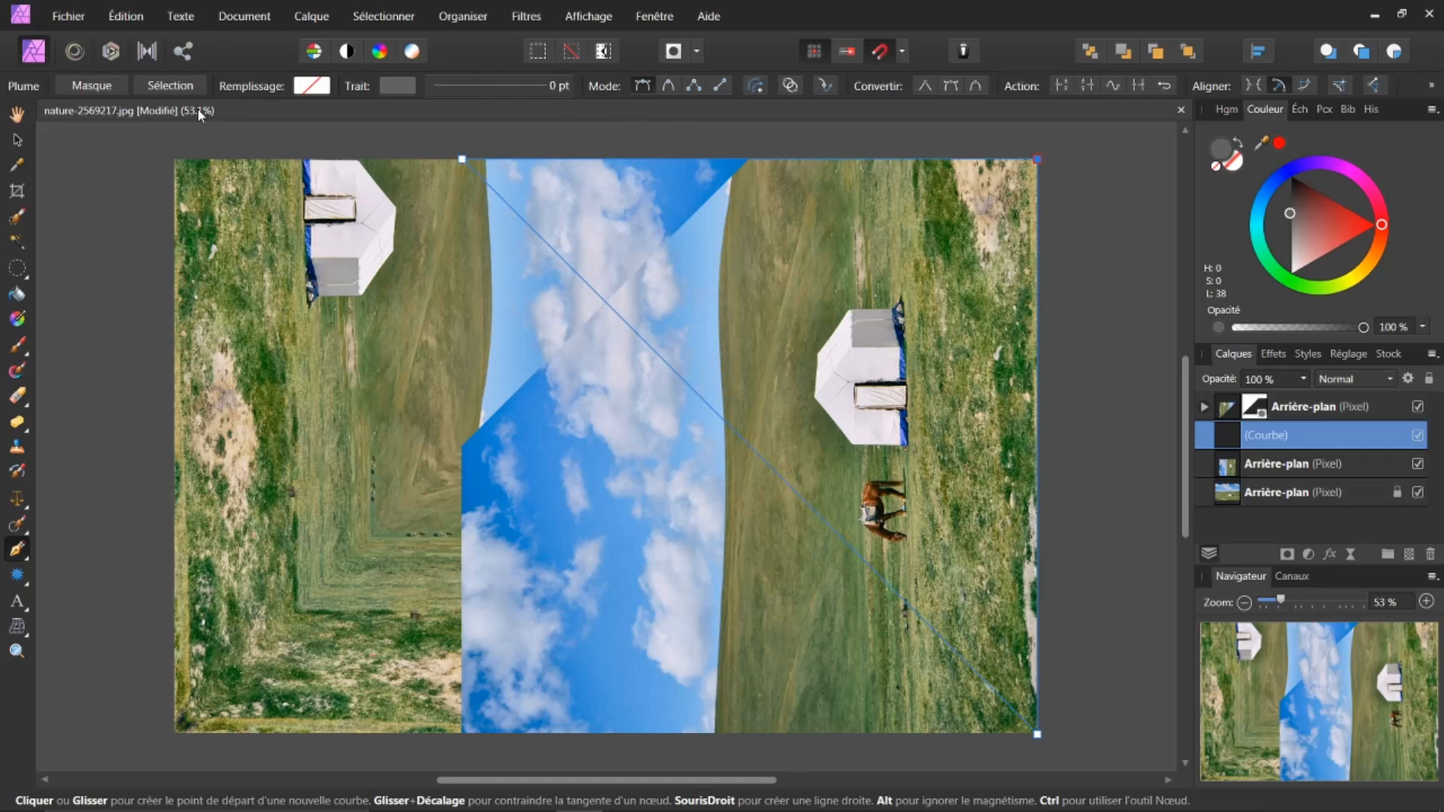
left_click(178, 85)
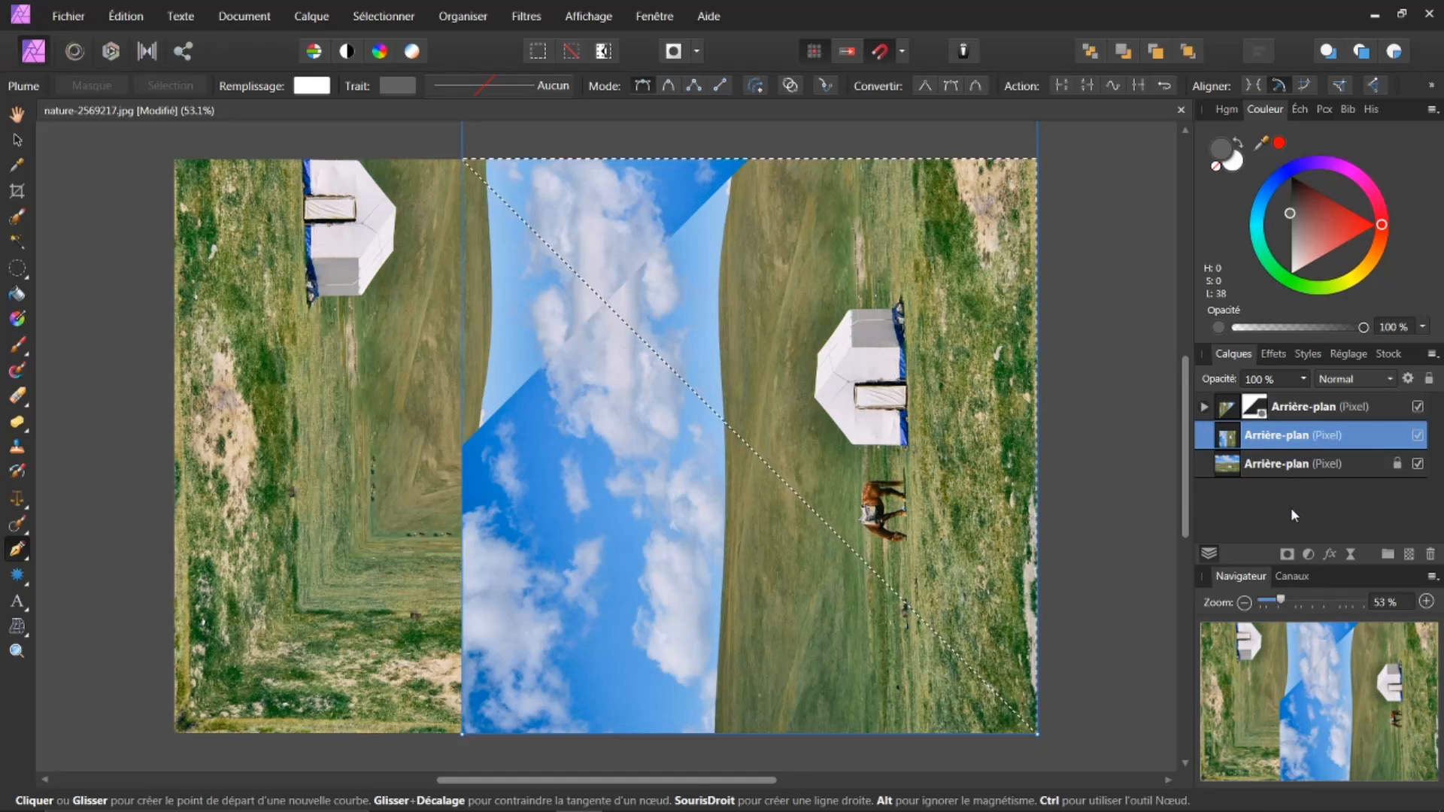
Step: Mask the middle Arrière-plan copy with the right-hand triangular selection, and clear the selection
left_click(1287, 554)
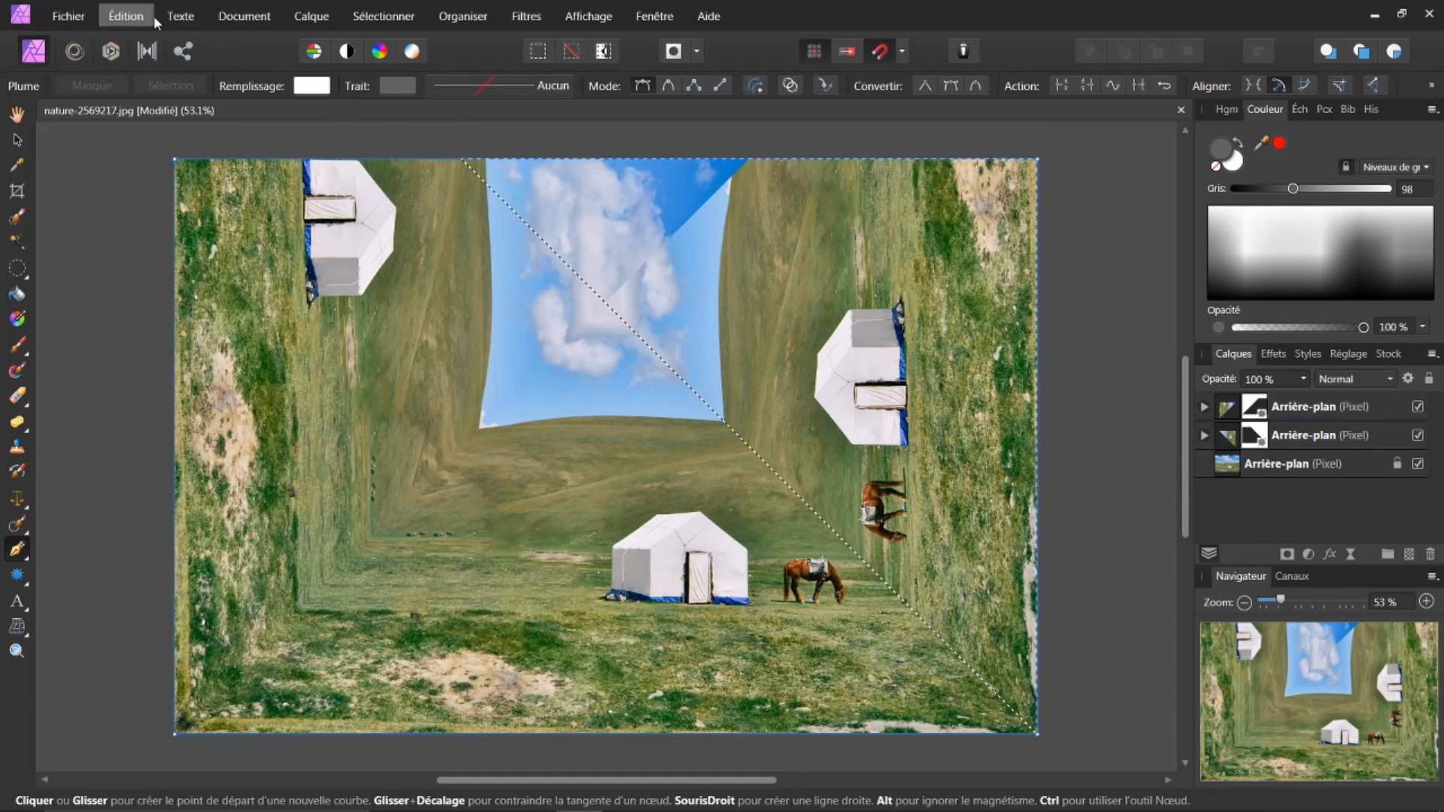
left_click(376, 18)
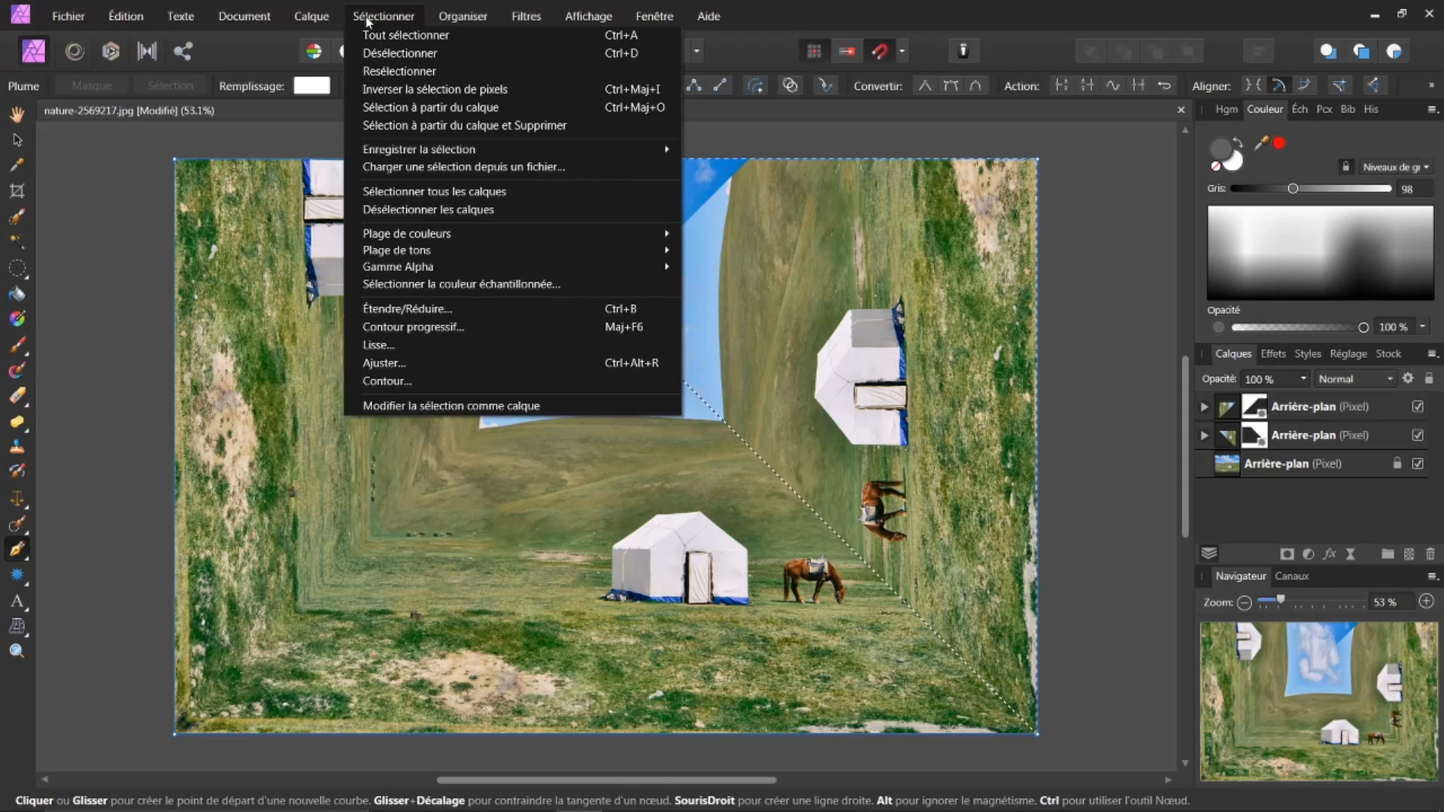
left_click(384, 53)
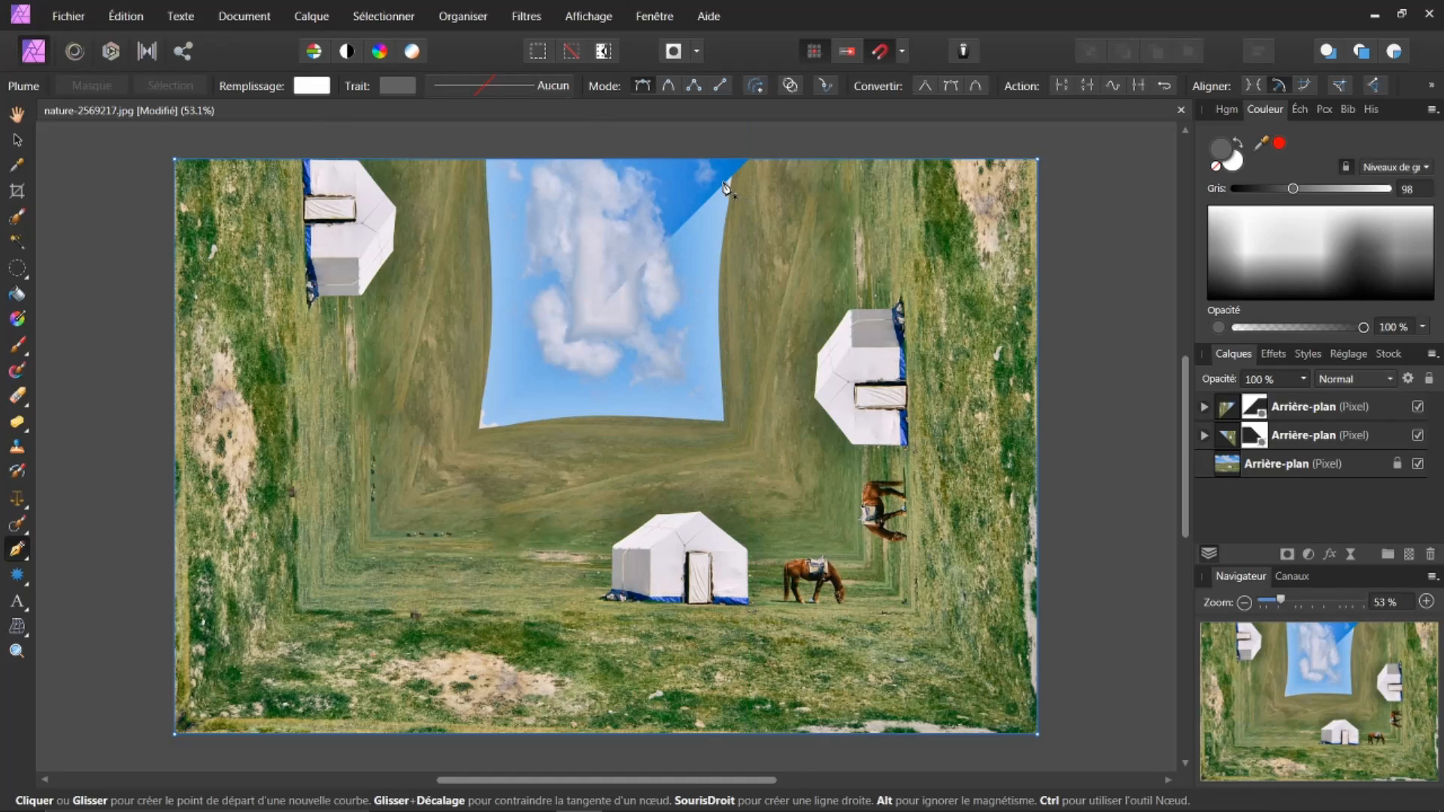
Step: Hide the masked middle copy and the locked Arrière-plan layer so only the topmost masked copy shows
left_click(750, 170)
left_click(1417, 436)
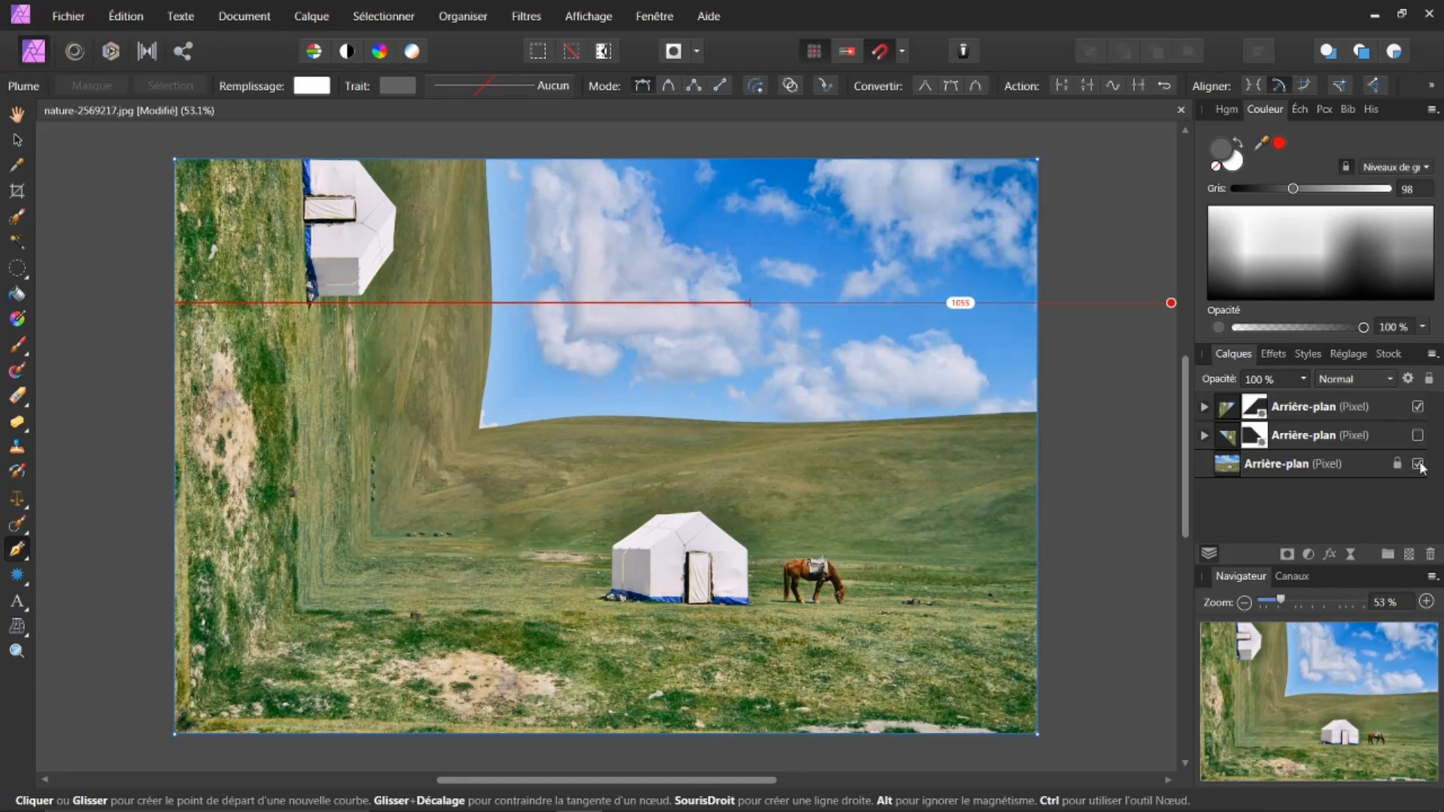
left_click(1418, 464)
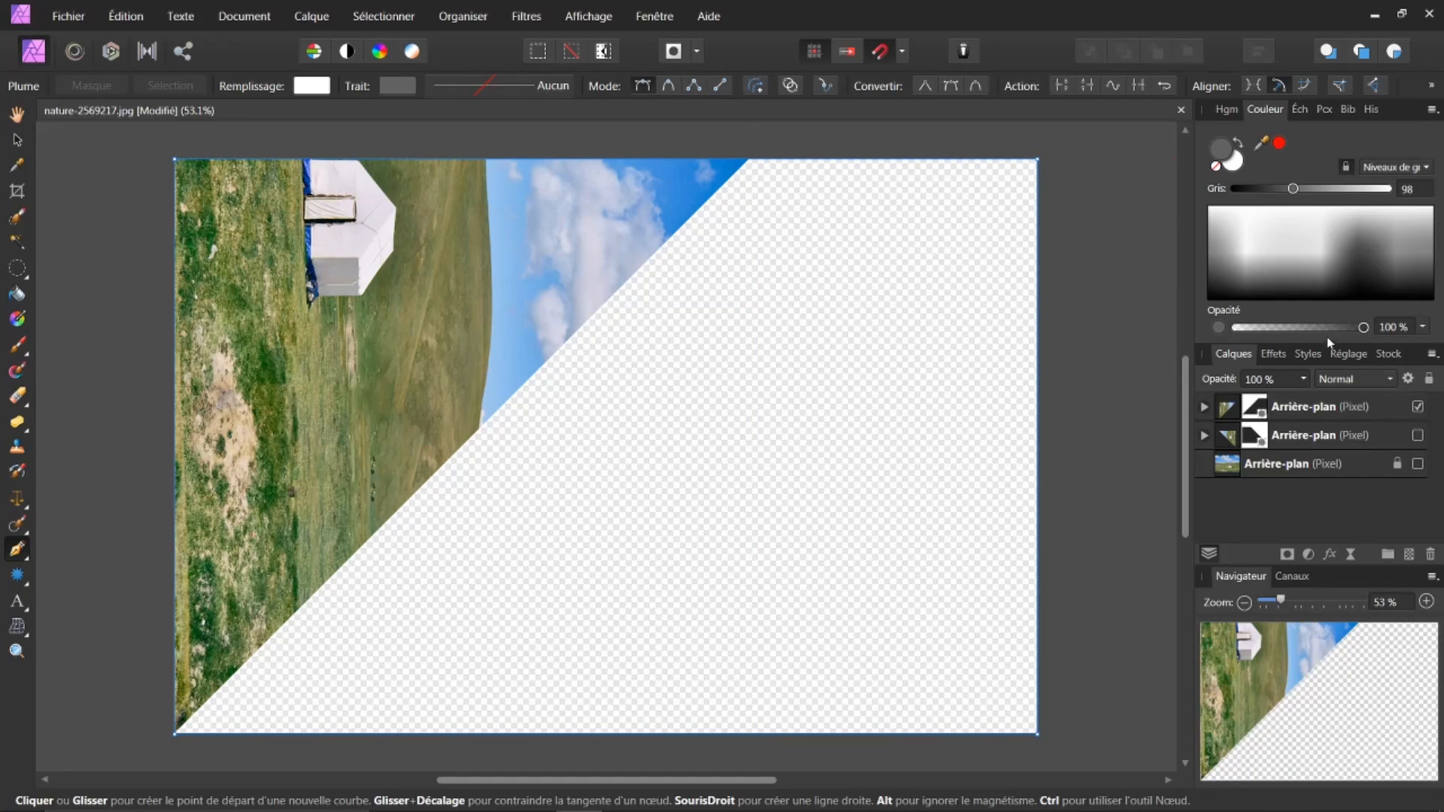
Step: Paint black on the topmost Arrière-plan copy's mask with a soft 446.8 px brush to hide the sky at its upper-right tip
left_click(1205, 408)
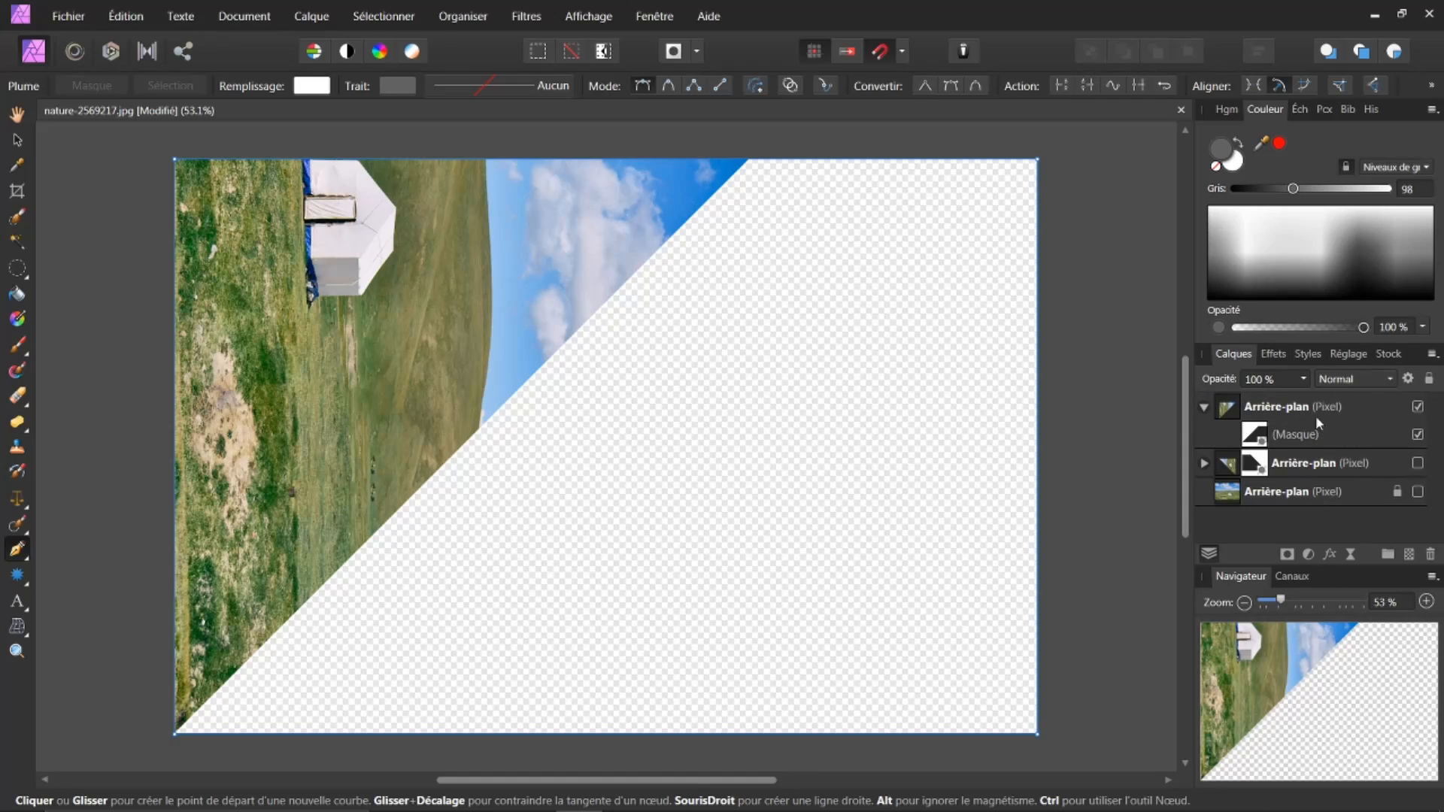
left_click(1260, 437)
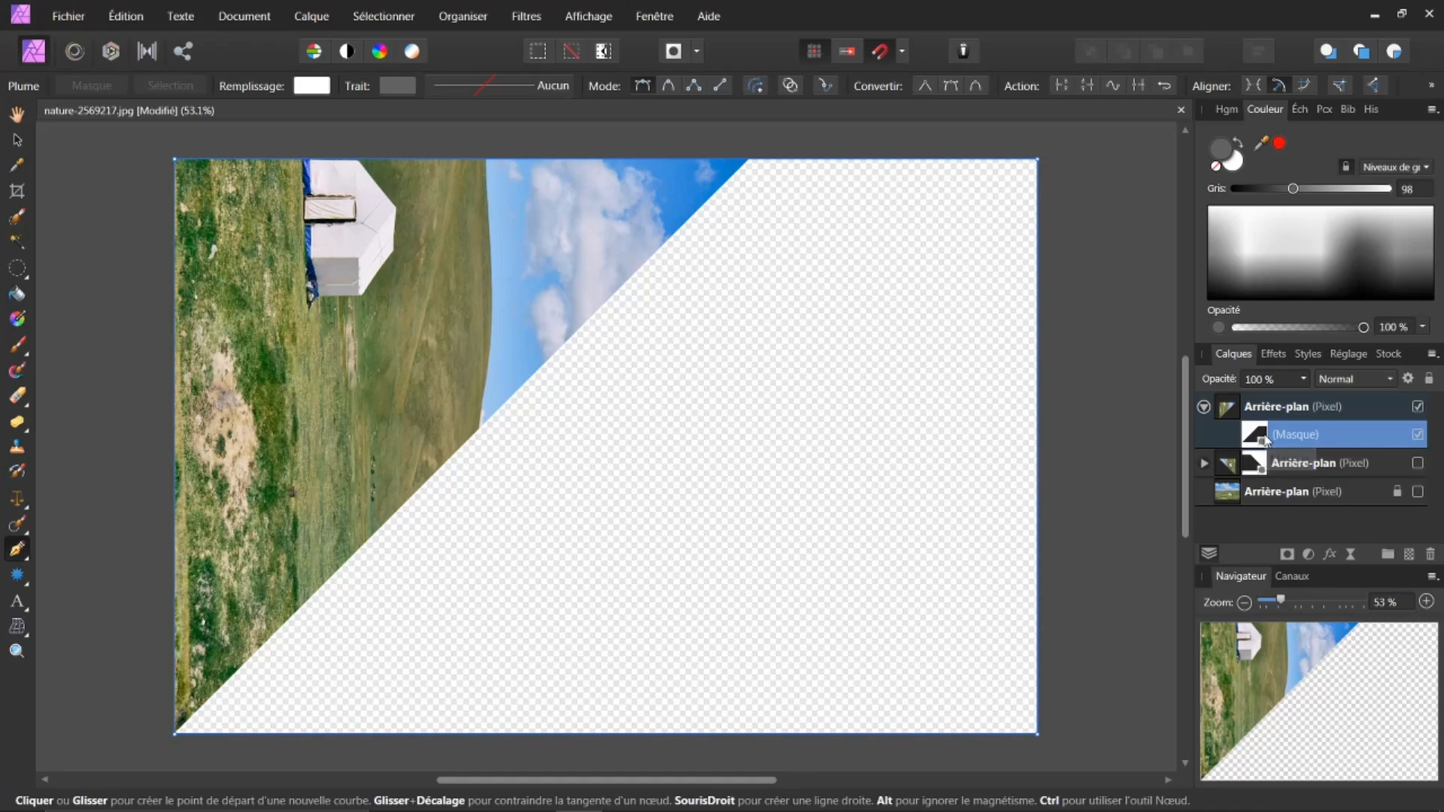
left_click(1237, 159)
left_click(1223, 148)
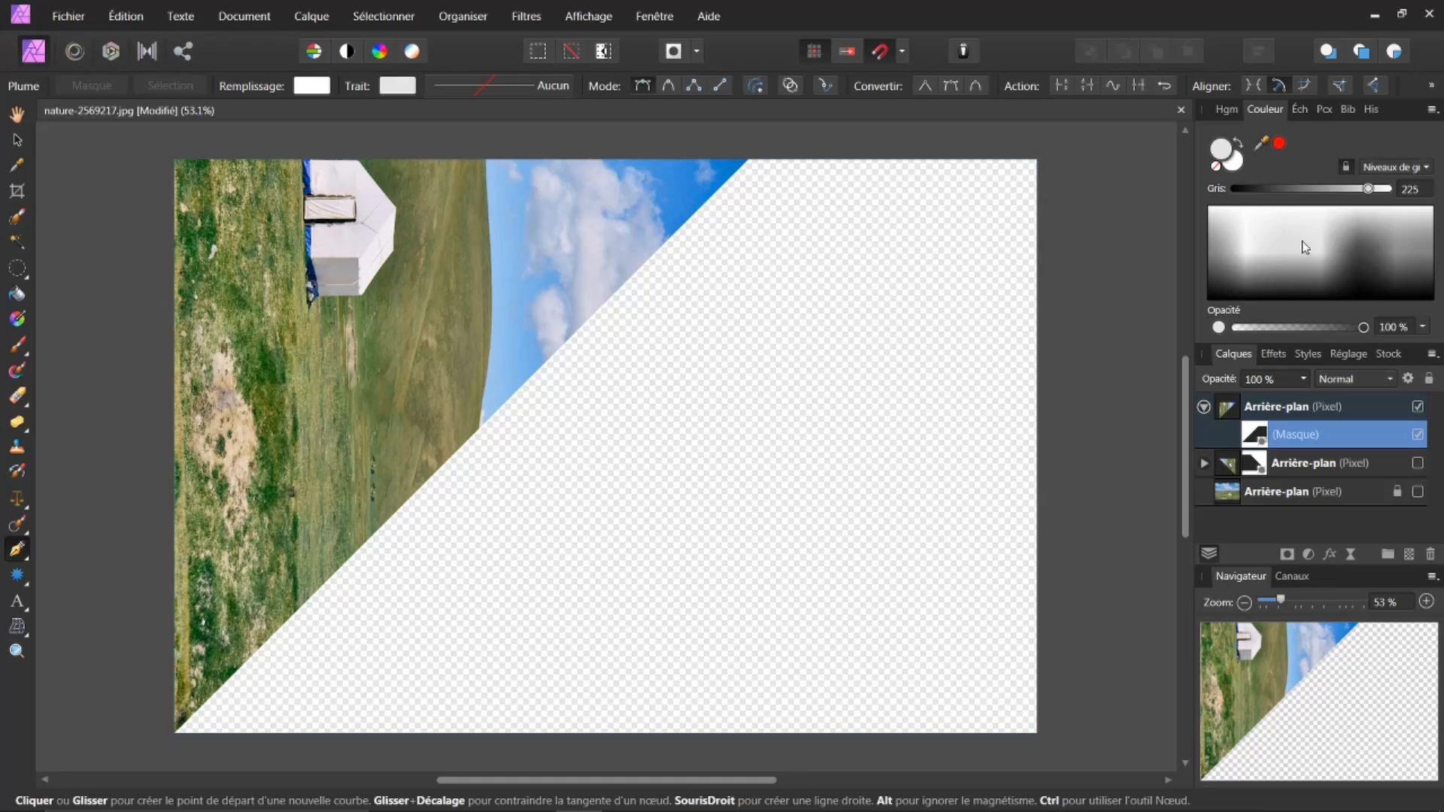
left_click_drag(1302, 241, 1319, 299)
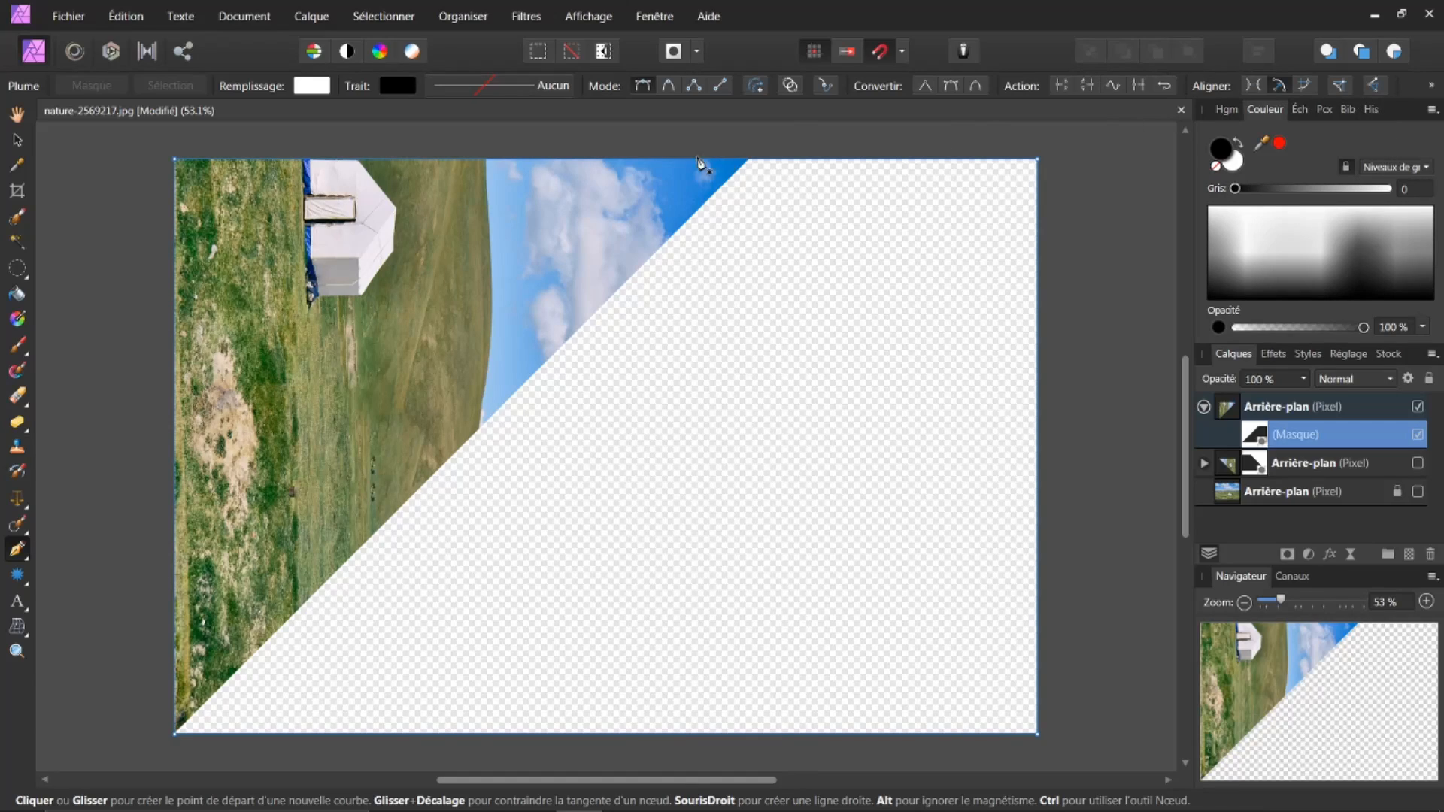
left_click(18, 346)
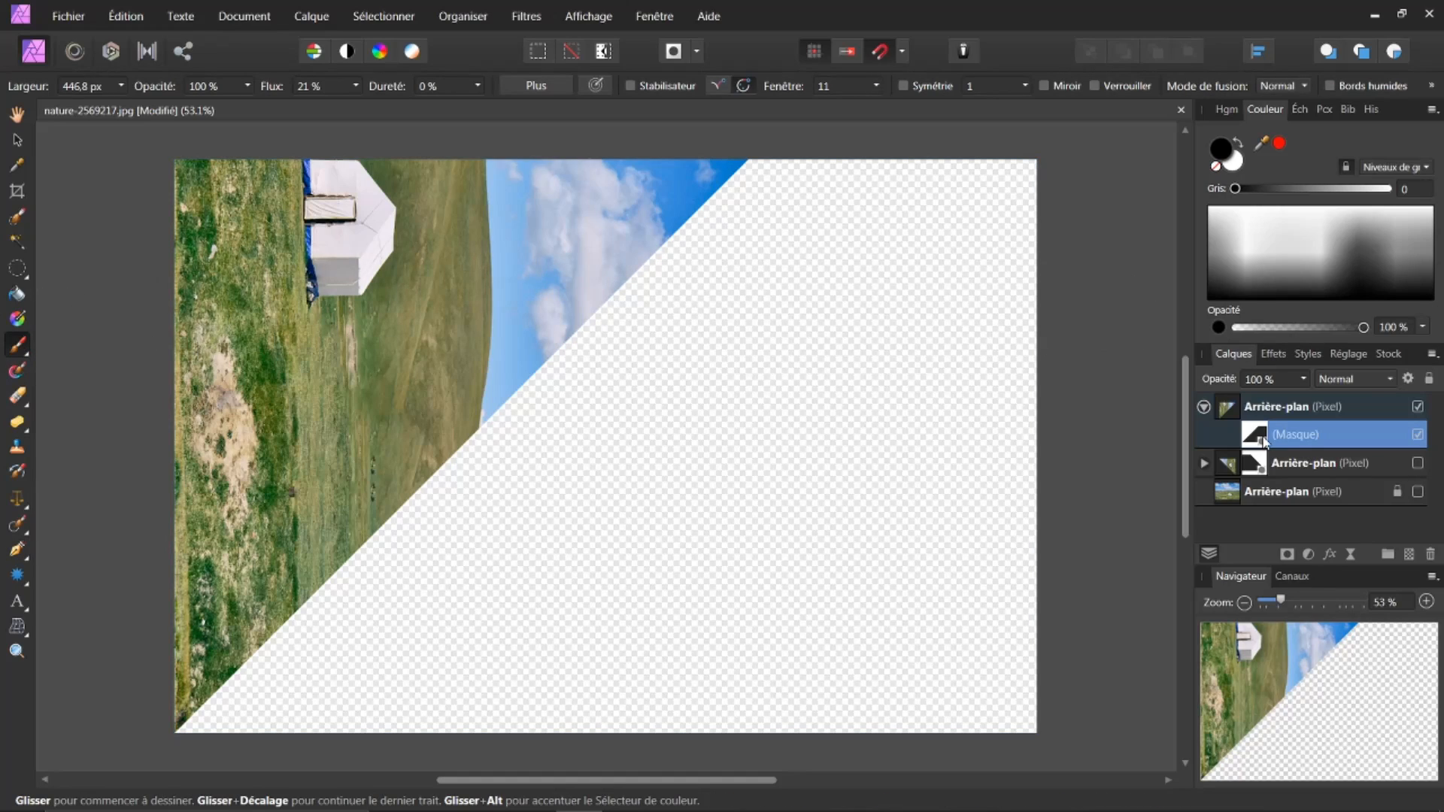
mouse_move(755, 161)
left_mouse_down()
mouse_move(740, 211)
mouse_move(756, 167)
left_mouse_up()
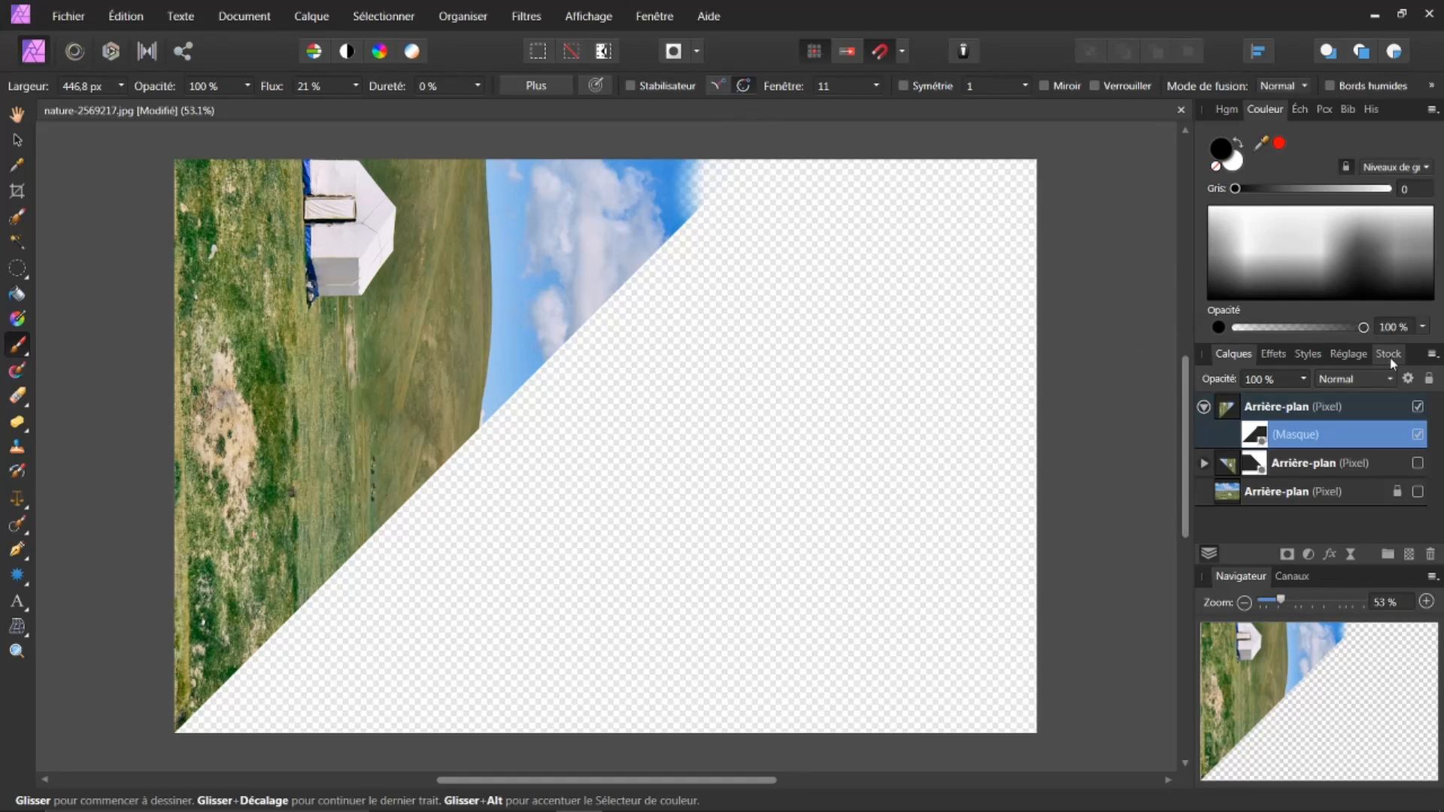
Step: Show the middle copy and the locked Arrière-plan layer, and paint black on the topmost mask to blend the upper sky seam
left_click(1418, 463)
left_click(1418, 492)
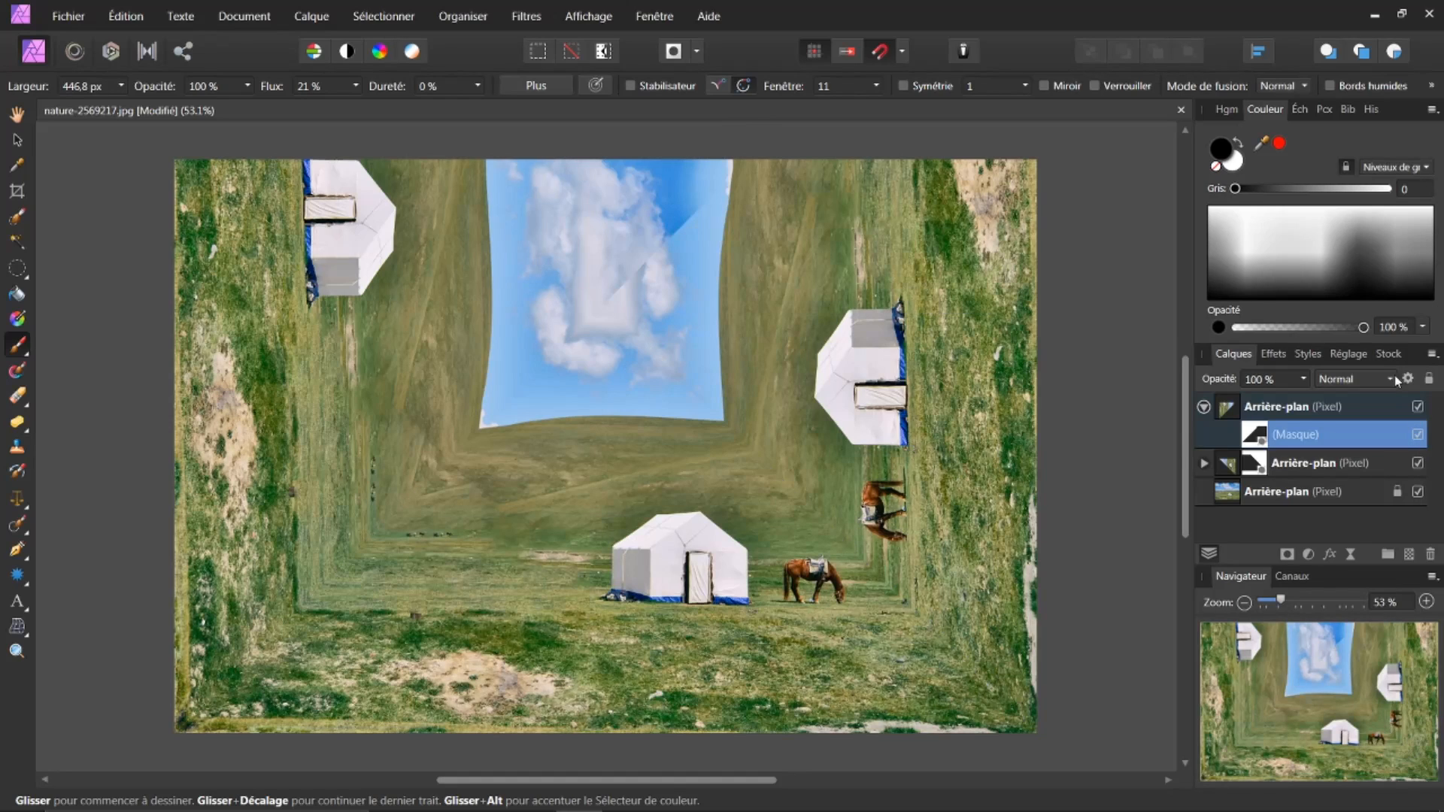
mouse_move(676, 201)
left_mouse_down()
mouse_move(660, 244)
mouse_move(681, 221)
mouse_move(673, 187)
mouse_move(728, 182)
left_mouse_up()
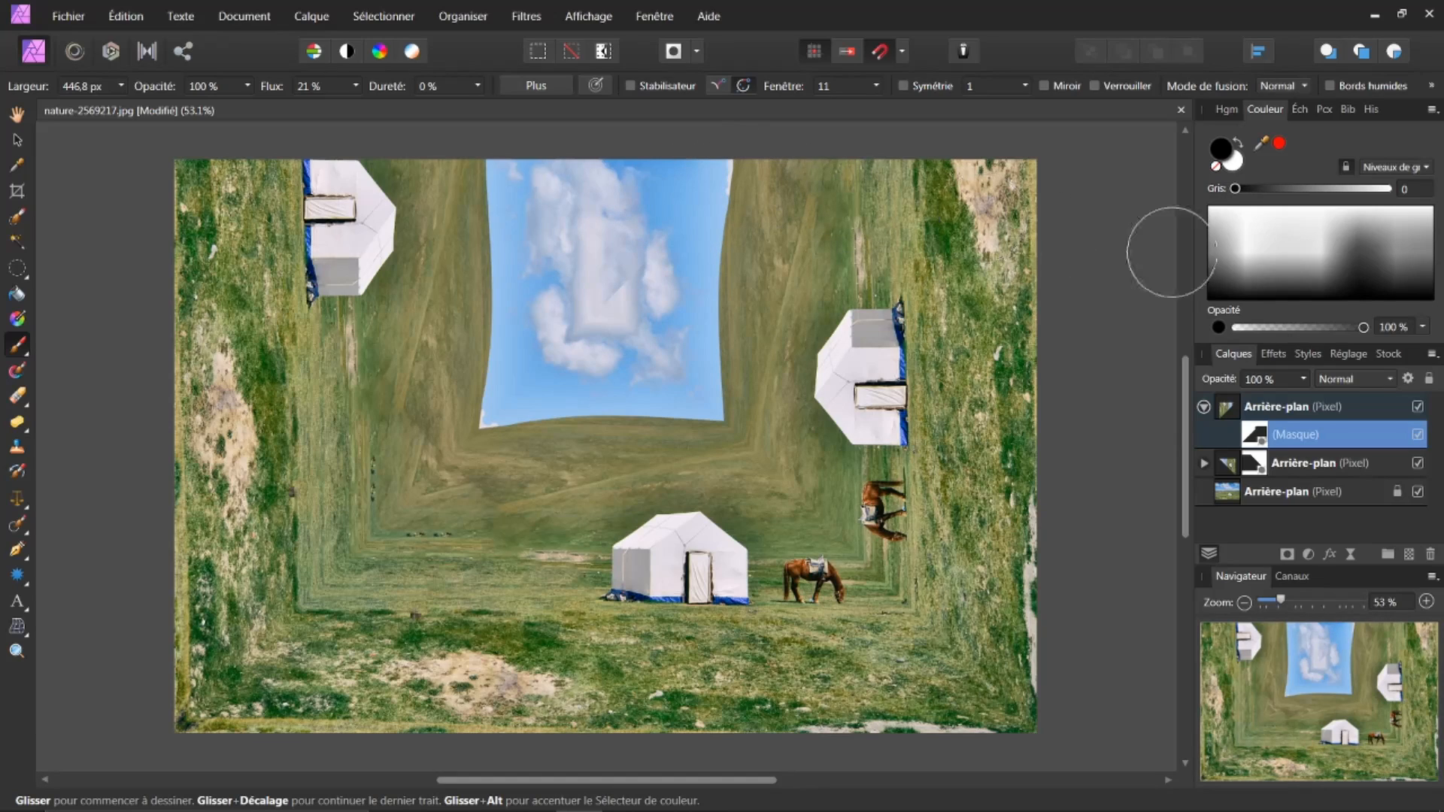
Step: Toggle the visibility of the Arrière-plan layers to examine how each masked copy contributes to the composite
left_click(1419, 463)
left_click(1418, 491)
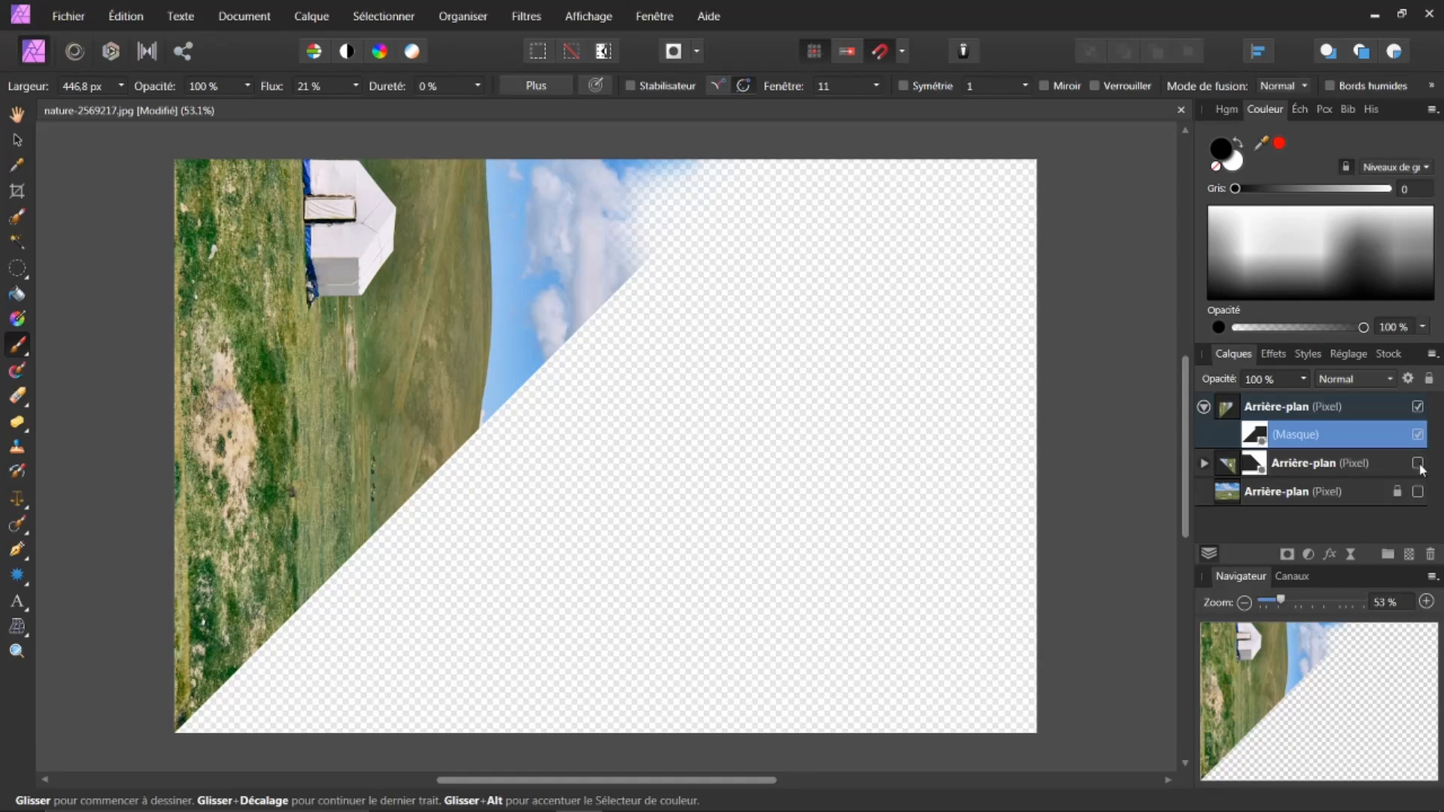
left_click(1419, 463)
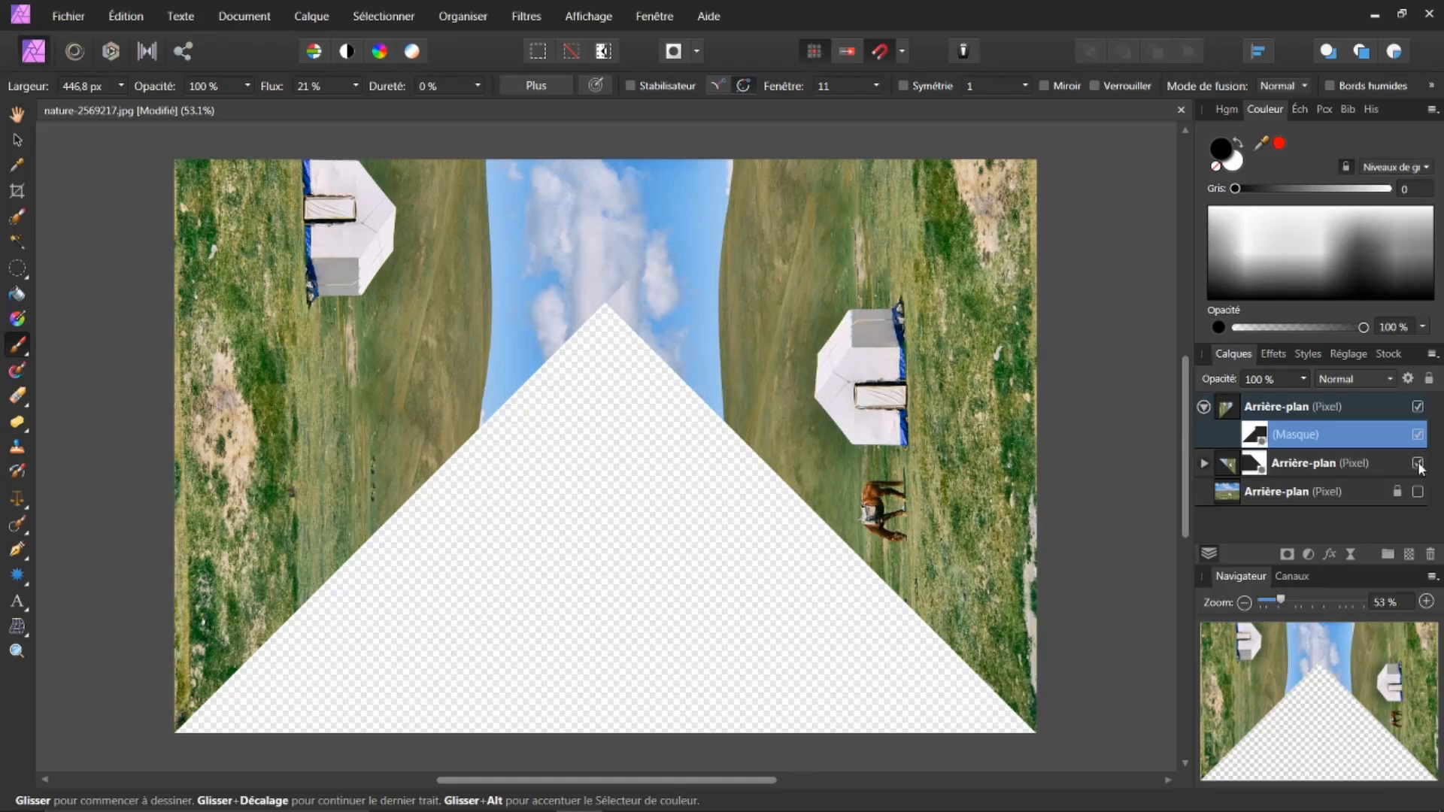
left_click(1203, 409)
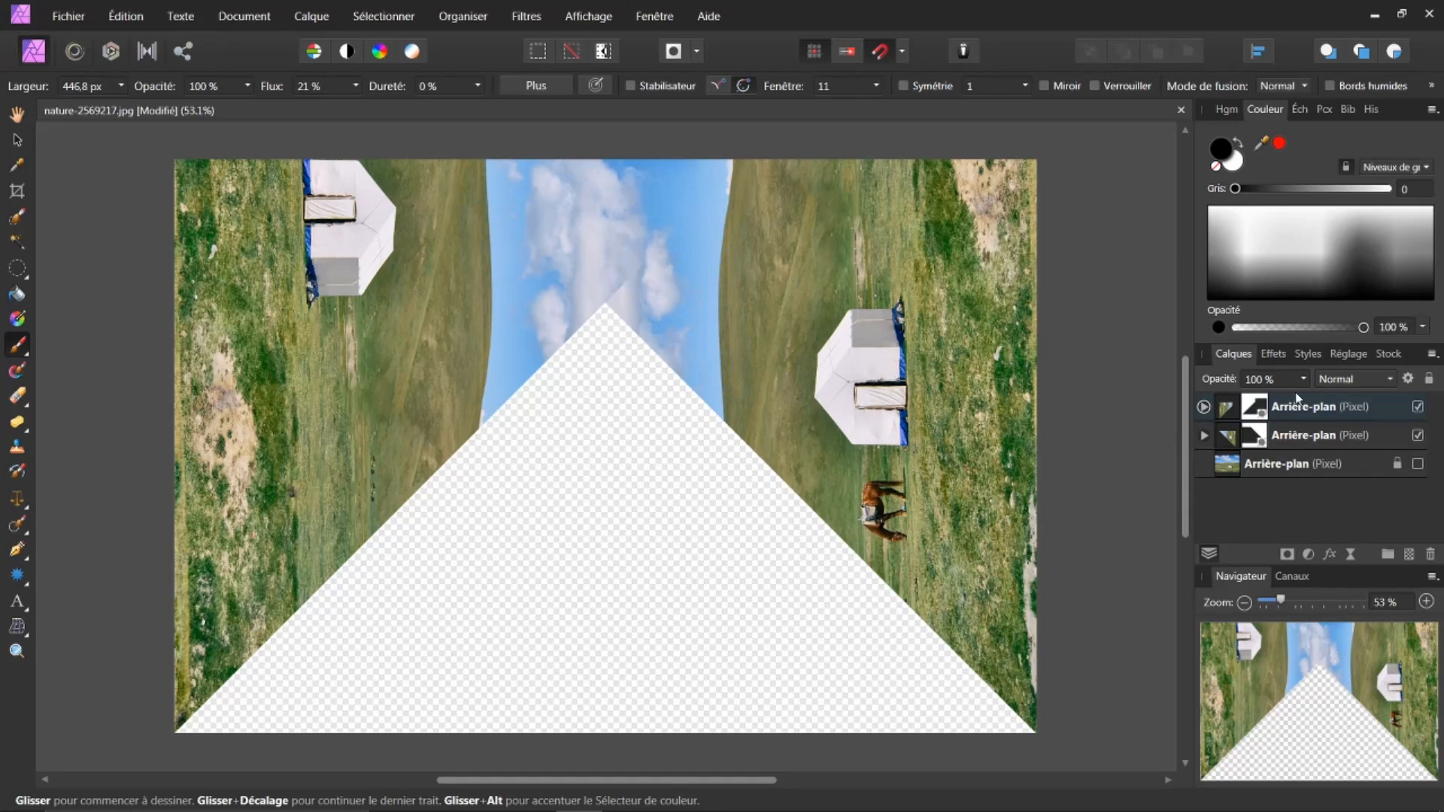
left_click(1418, 407)
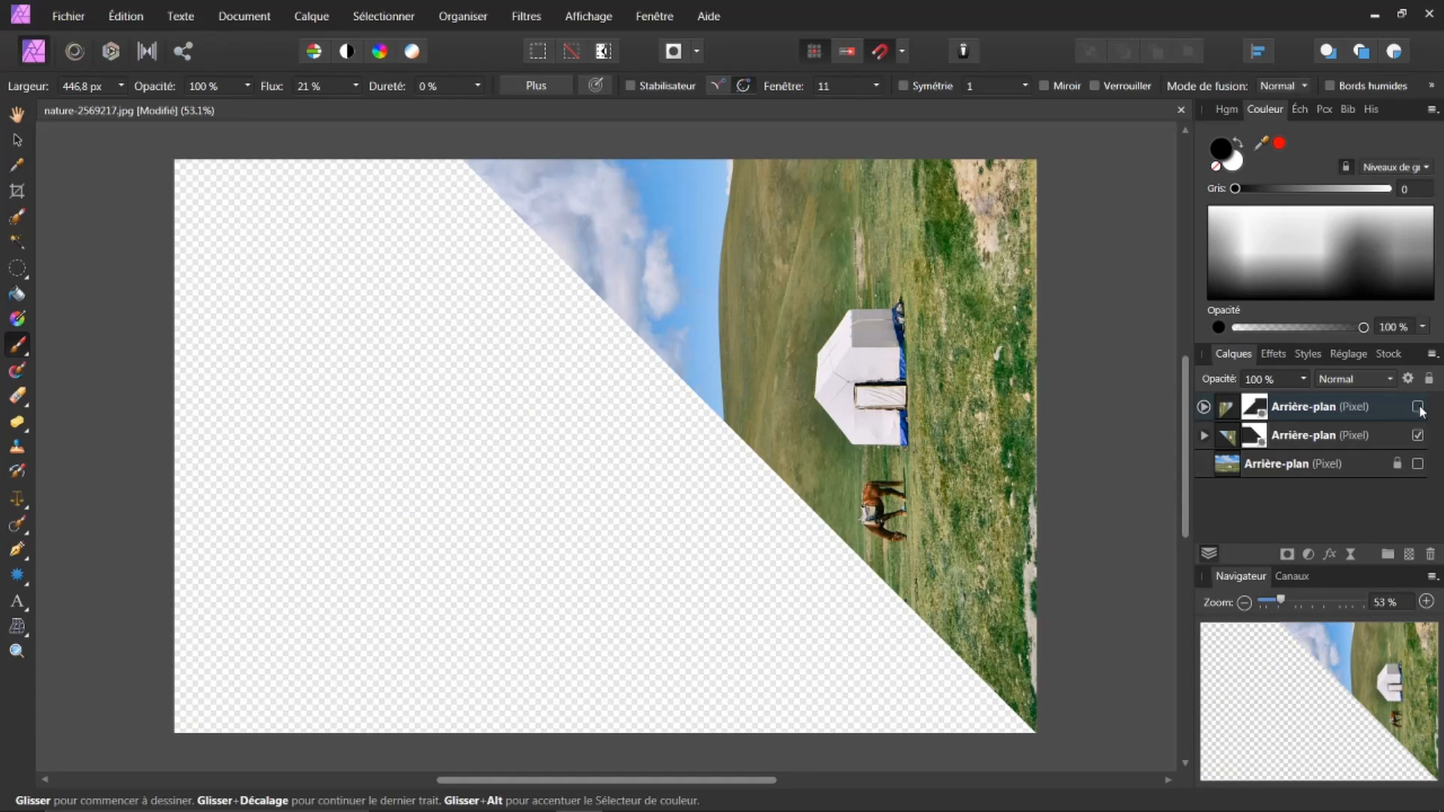
left_click(1419, 408)
left_click(1418, 465)
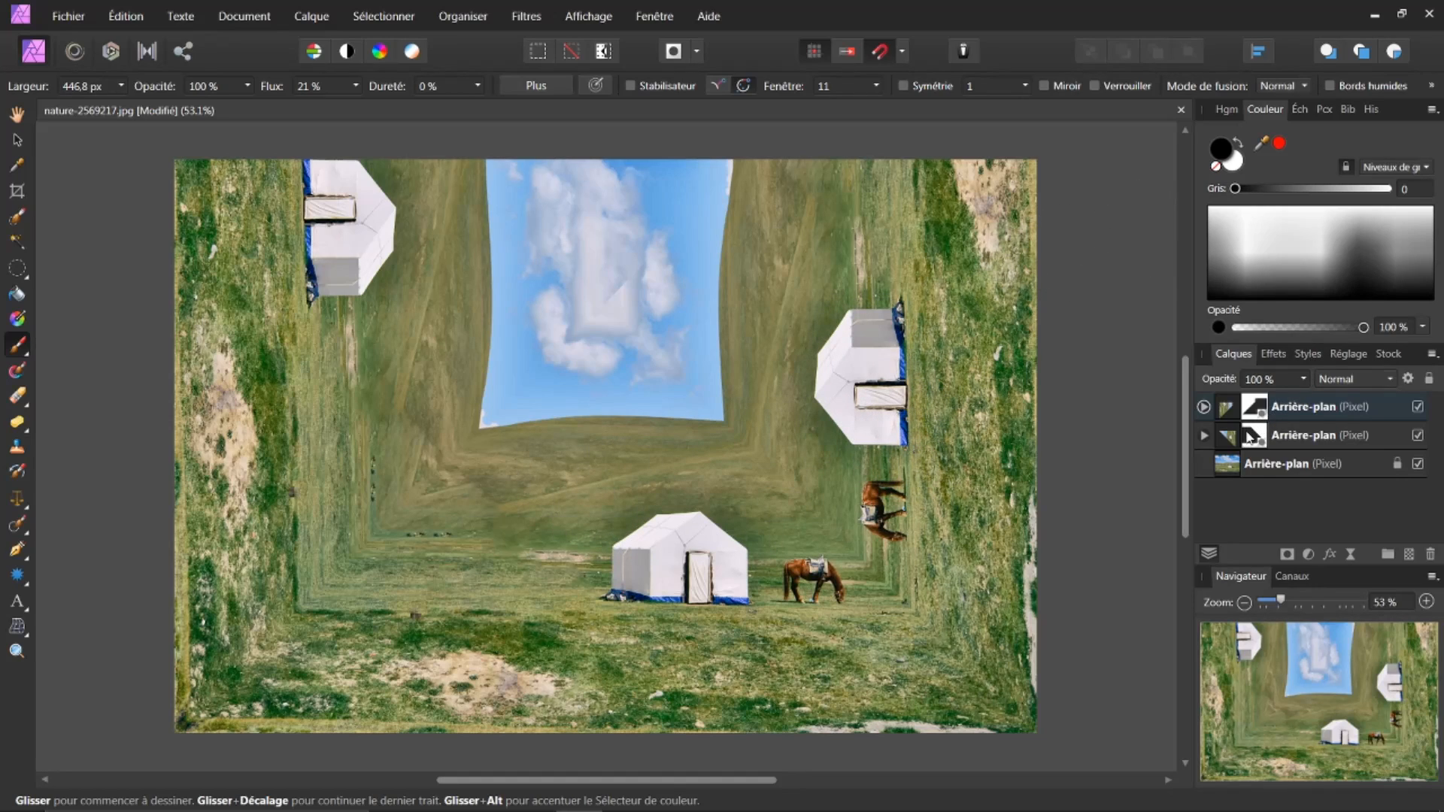
left_click(1418, 437)
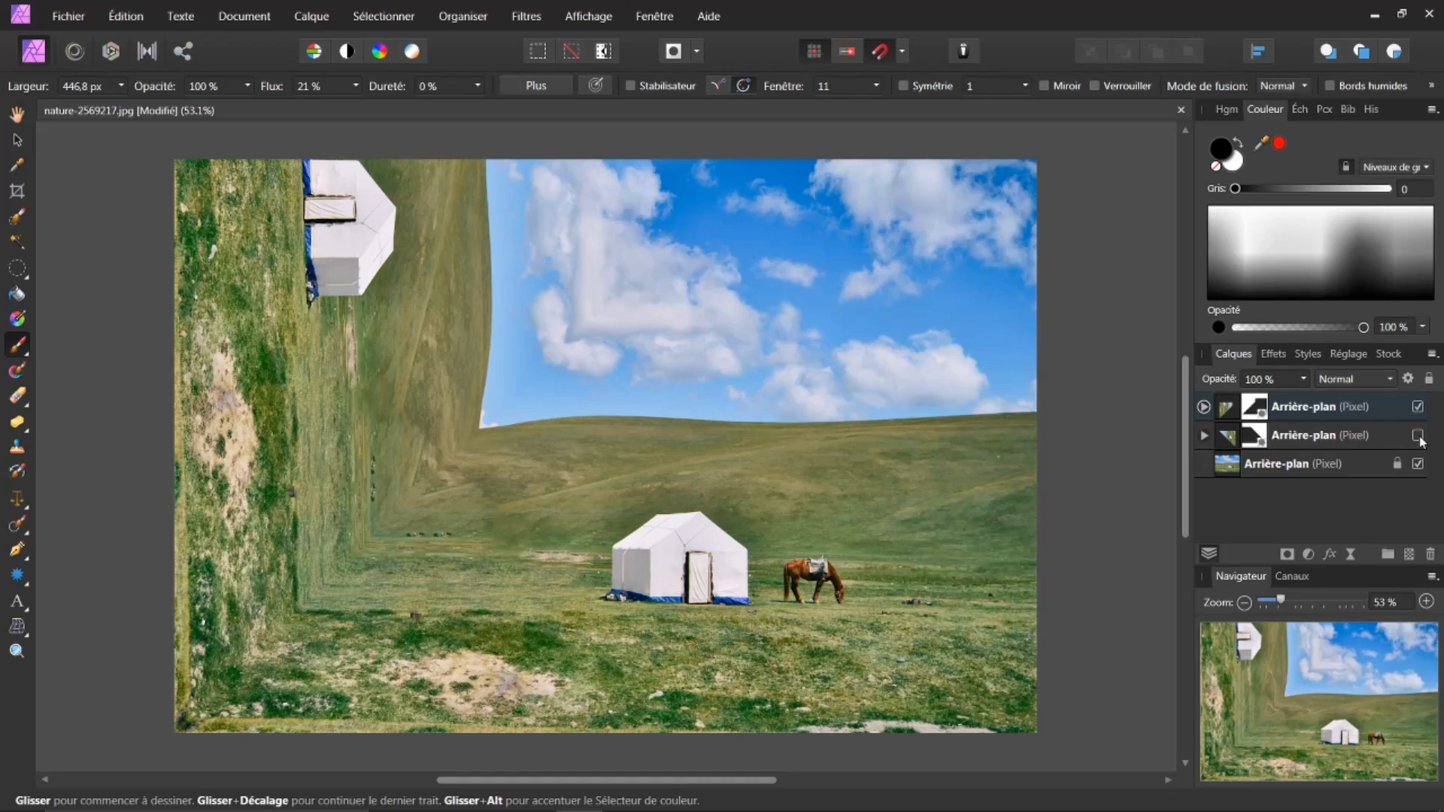
left_click(1418, 436)
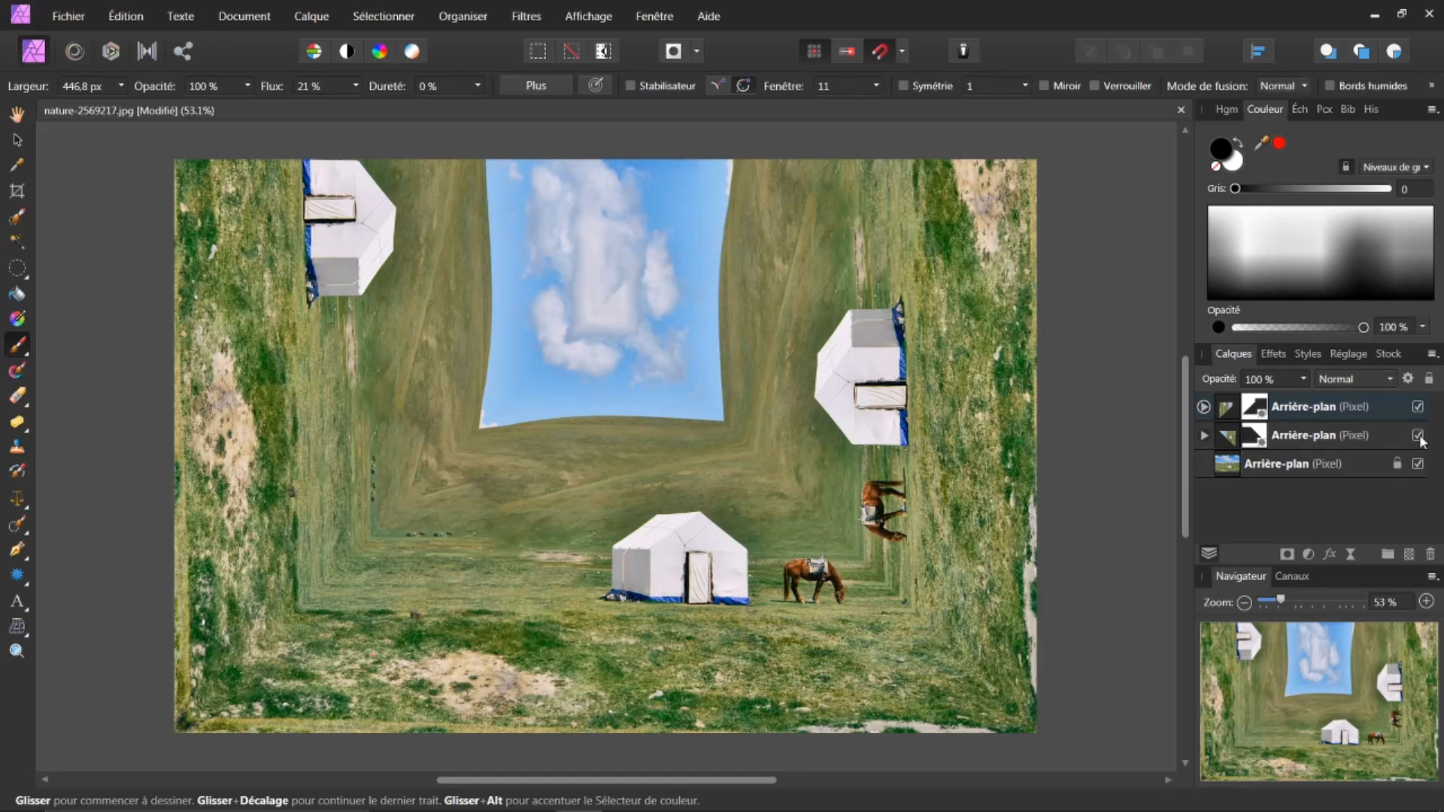
Step: Remove the tent and the horse from the middle Arrière-plan copy's hillside with the Inpainting Brush
left_click(1289, 436)
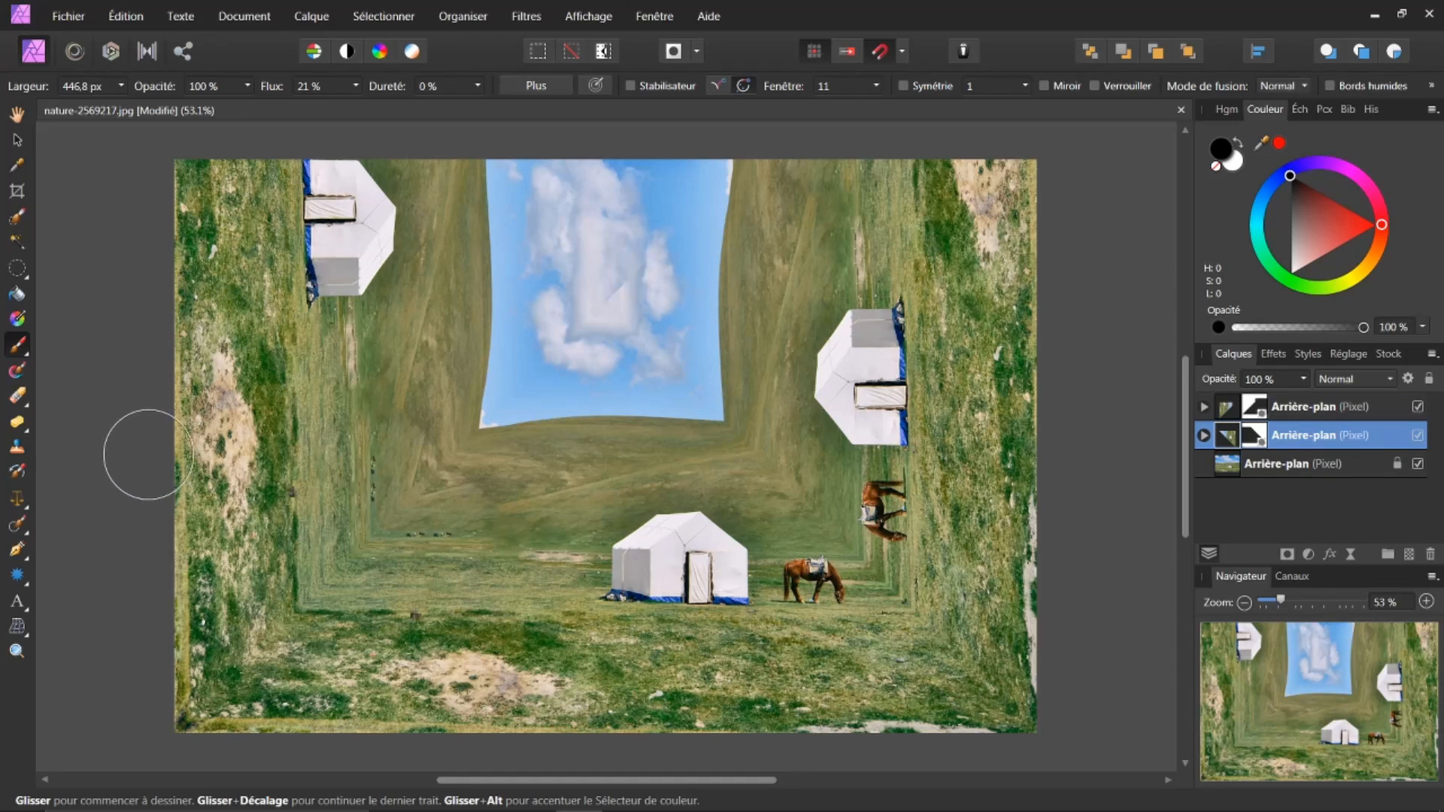
left_click(28, 532)
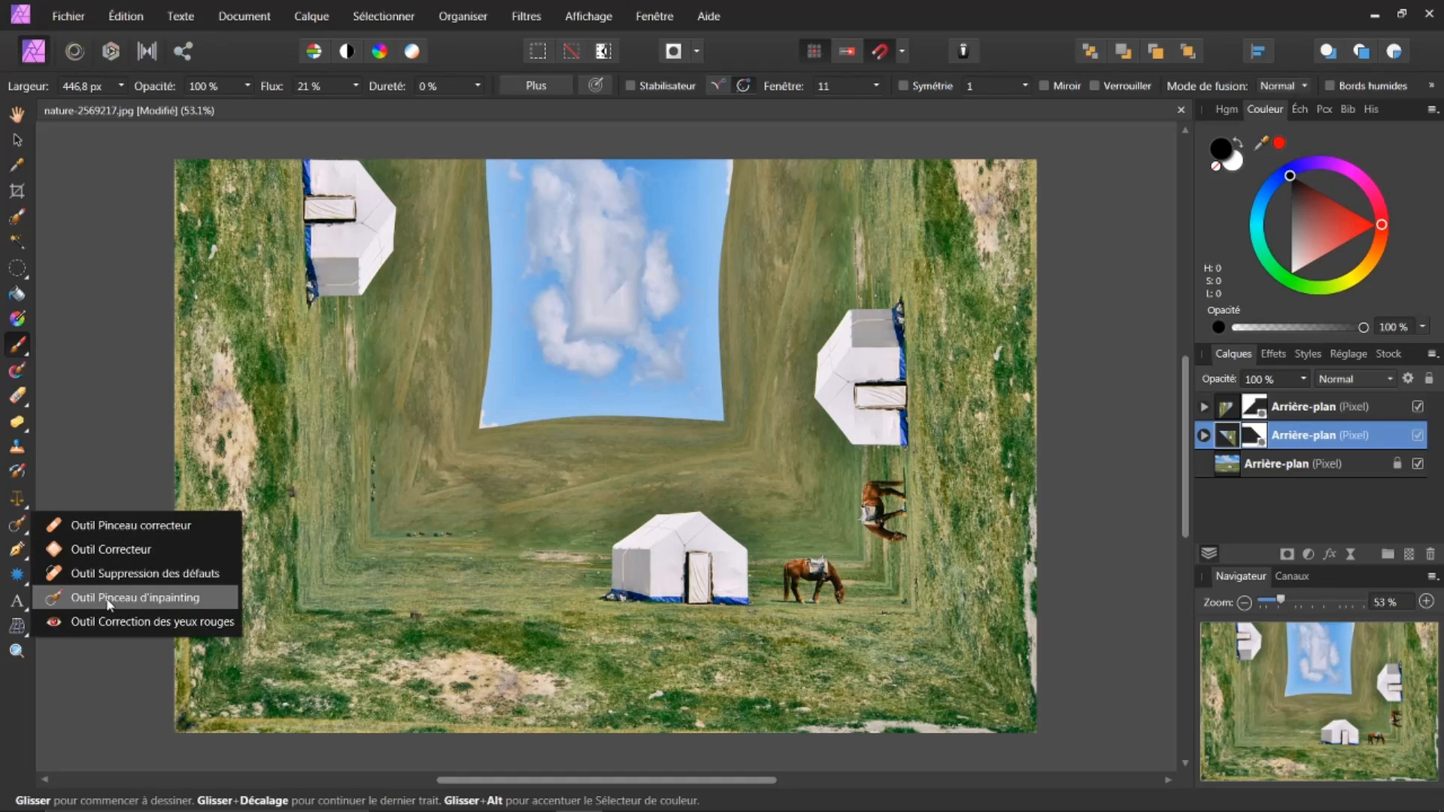
left_click(20, 525)
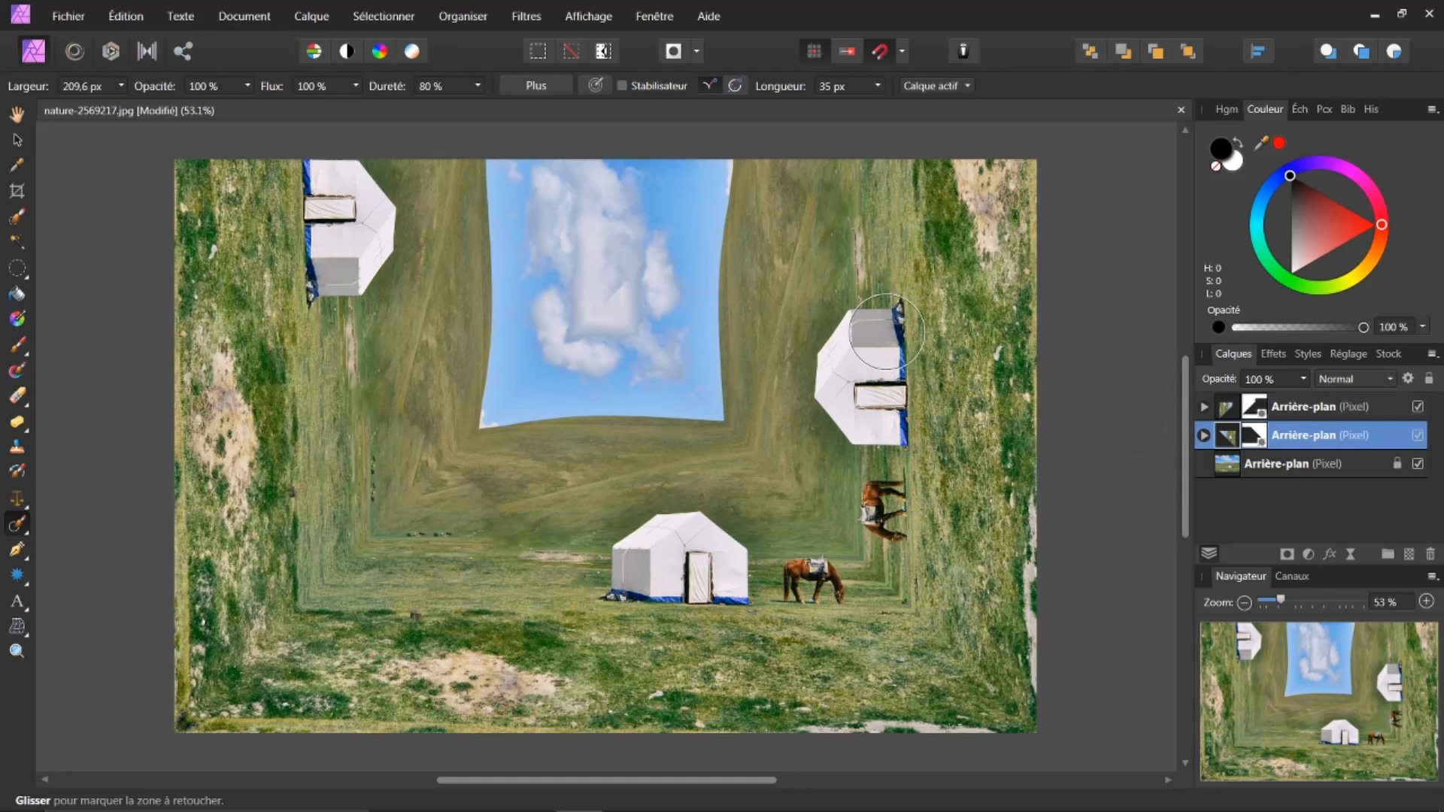
mouse_move(885, 331)
left_mouse_down()
mouse_move(885, 517)
mouse_move(887, 459)
mouse_move(825, 437)
mouse_move(845, 308)
mouse_move(860, 312)
left_mouse_up()
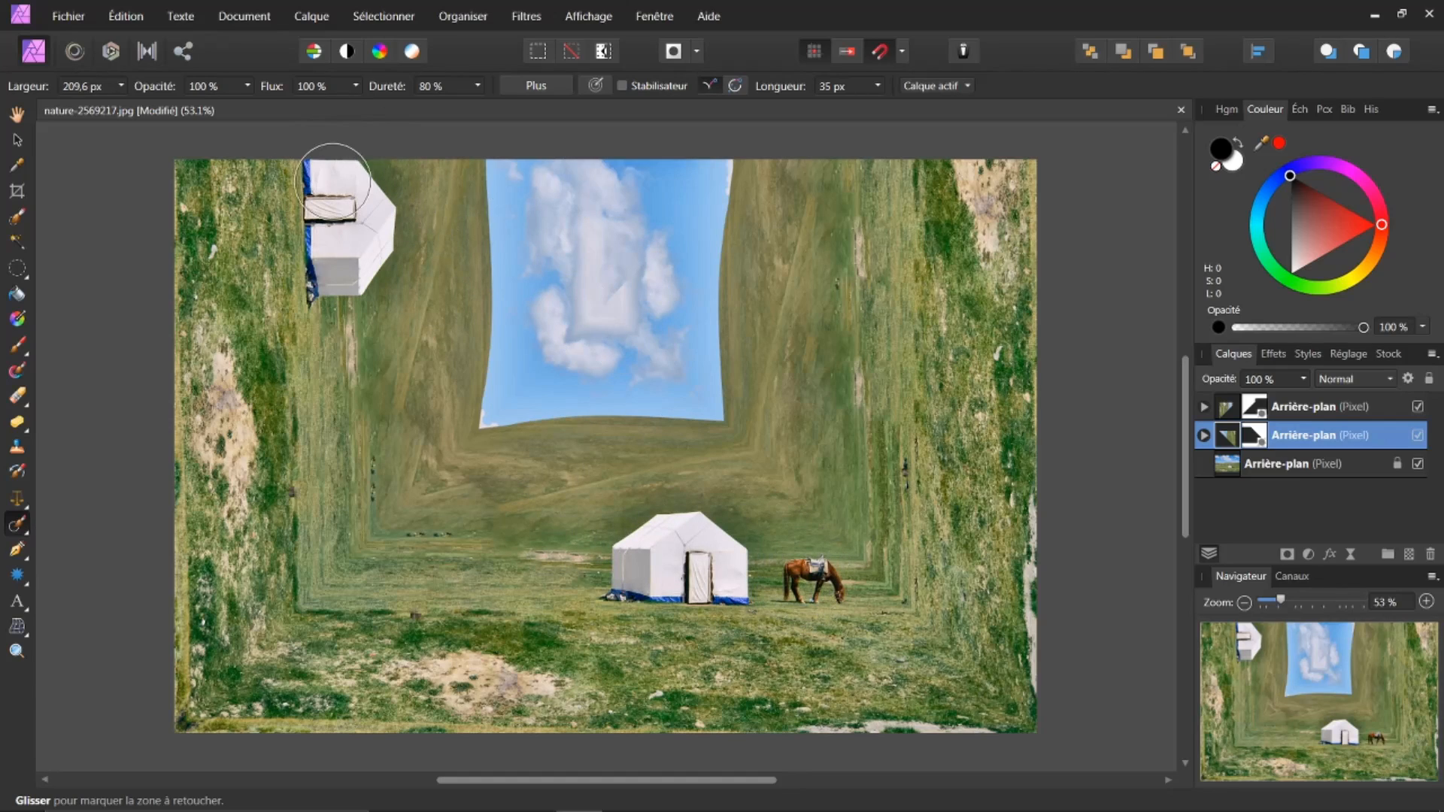
Step: Remove the sideways tent from the topmost Arrière-plan copy with the Inpainting Brush and retouch a spot in the central cloud
left_click(1296, 407)
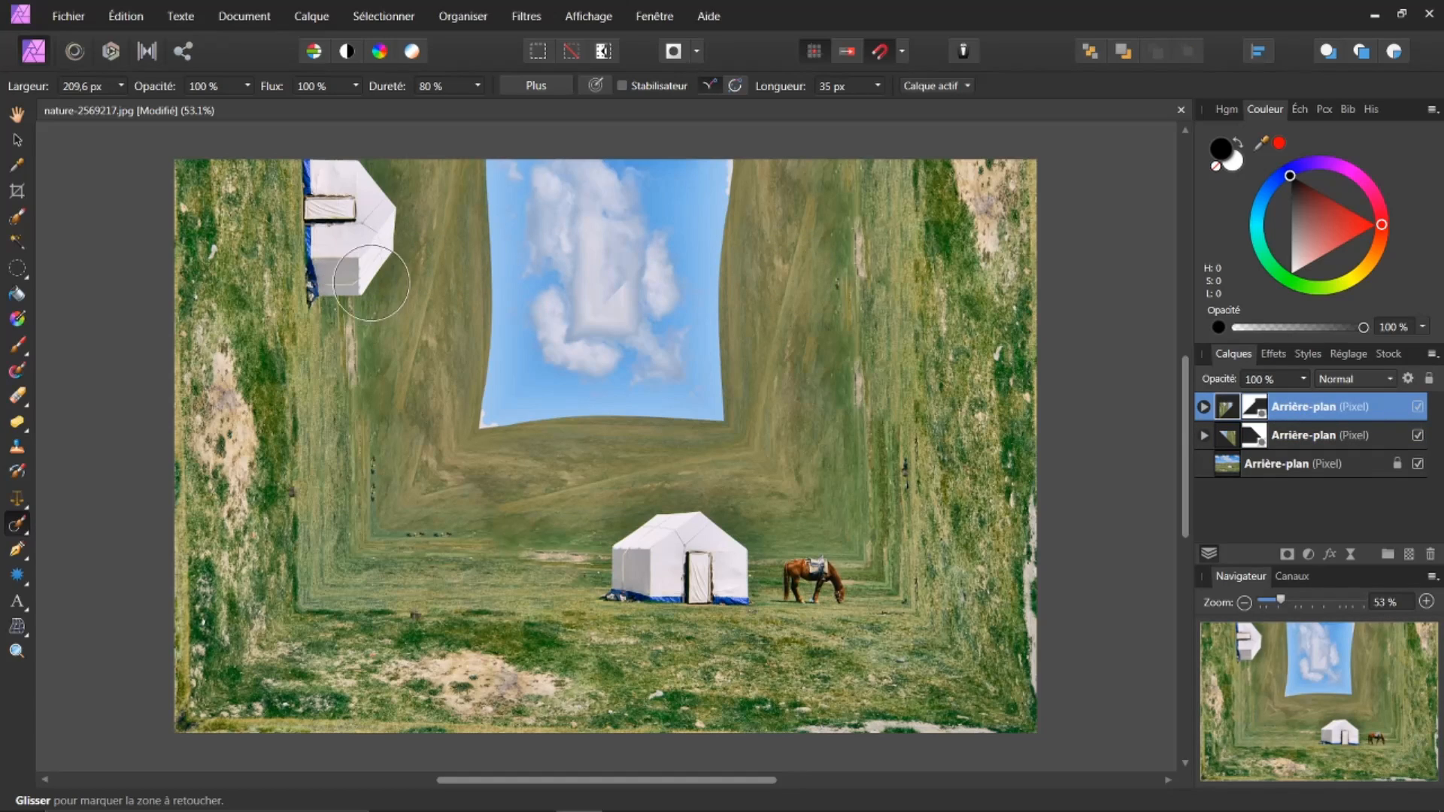
mouse_move(385, 210)
left_mouse_down()
mouse_move(374, 277)
mouse_move(317, 278)
mouse_move(323, 163)
left_mouse_up()
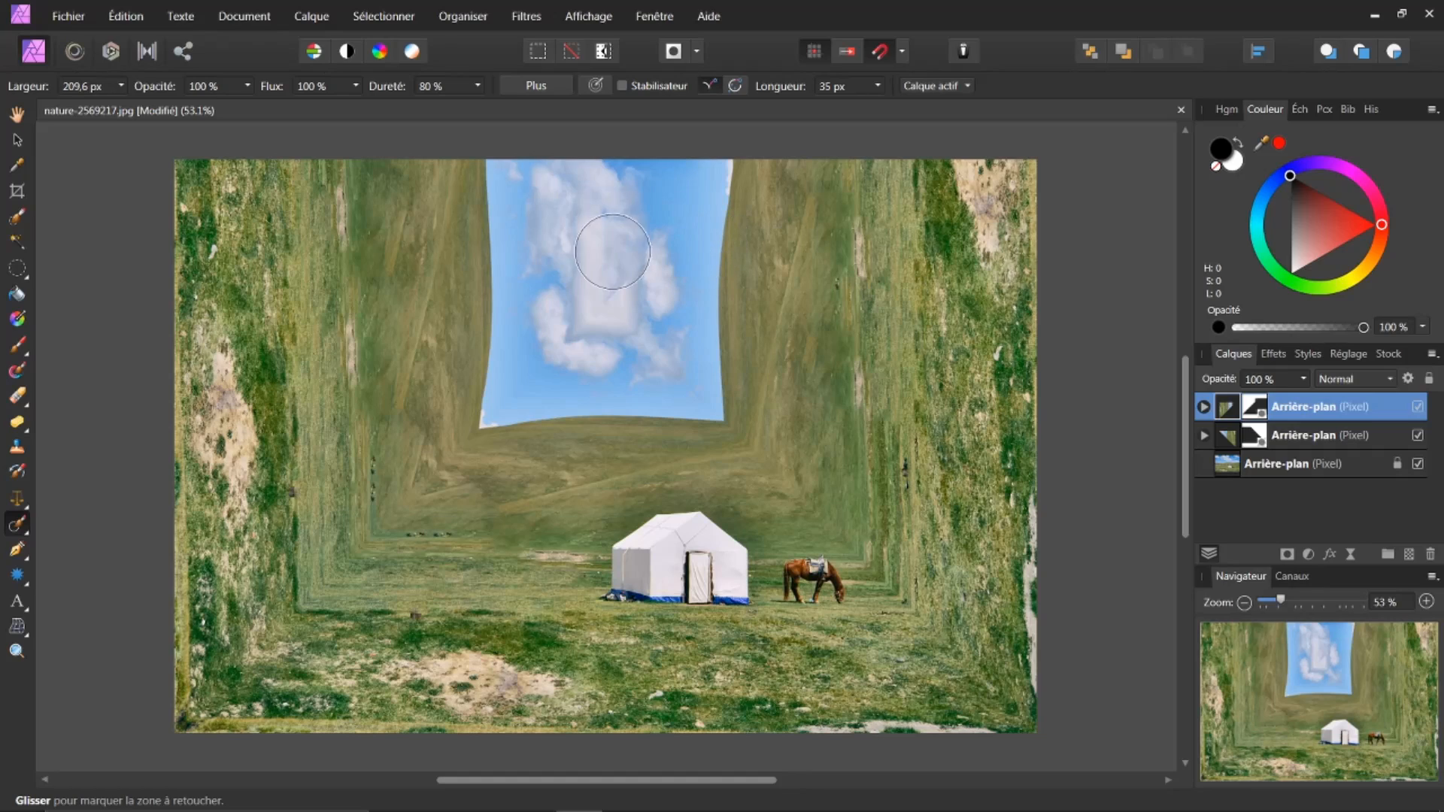
left_click(636, 271)
Step: Add a pixel layer above the locked Arrière-plan layer and paint soft black shadows at 20% opacity along both diagonal folds
left_click(1261, 465)
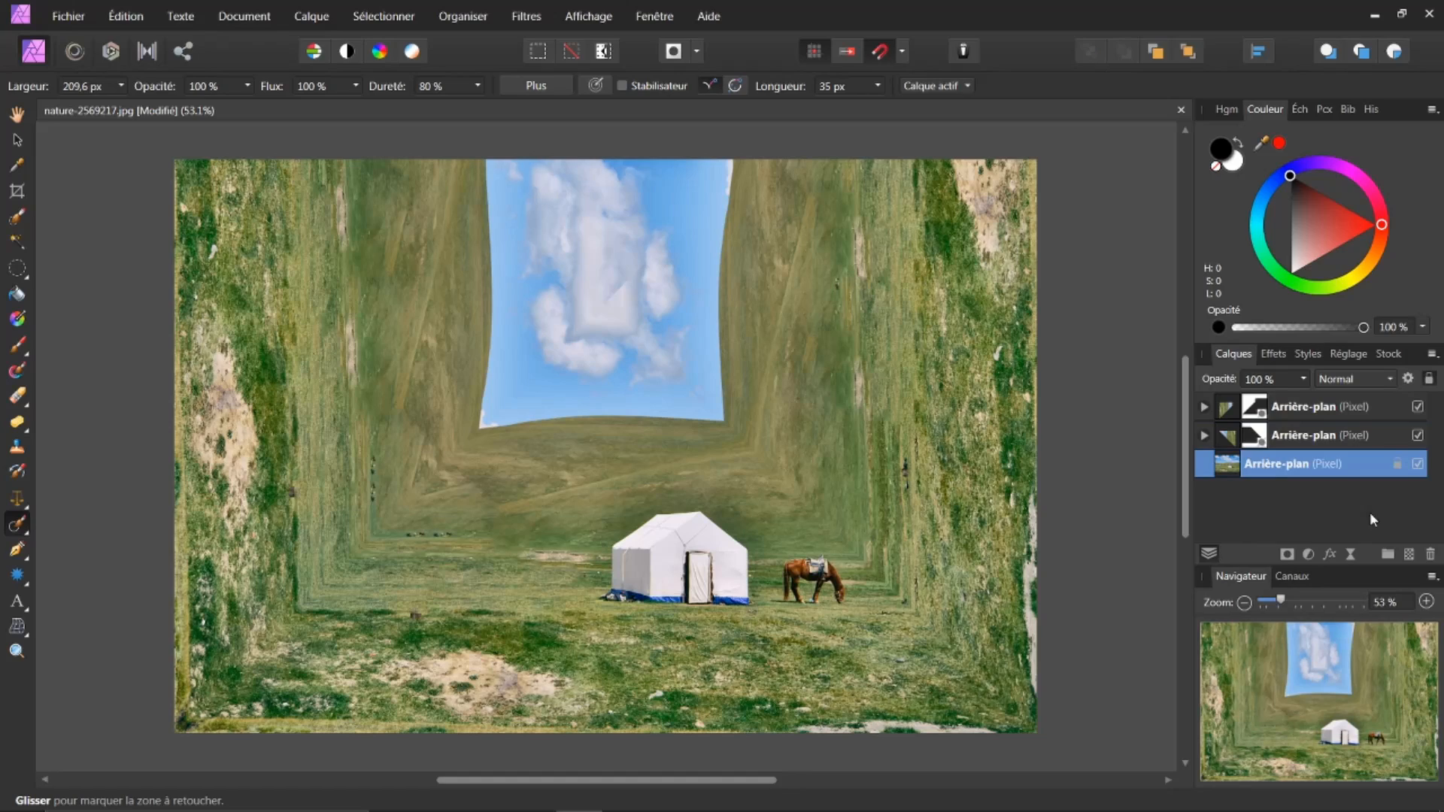
left_click(1409, 555)
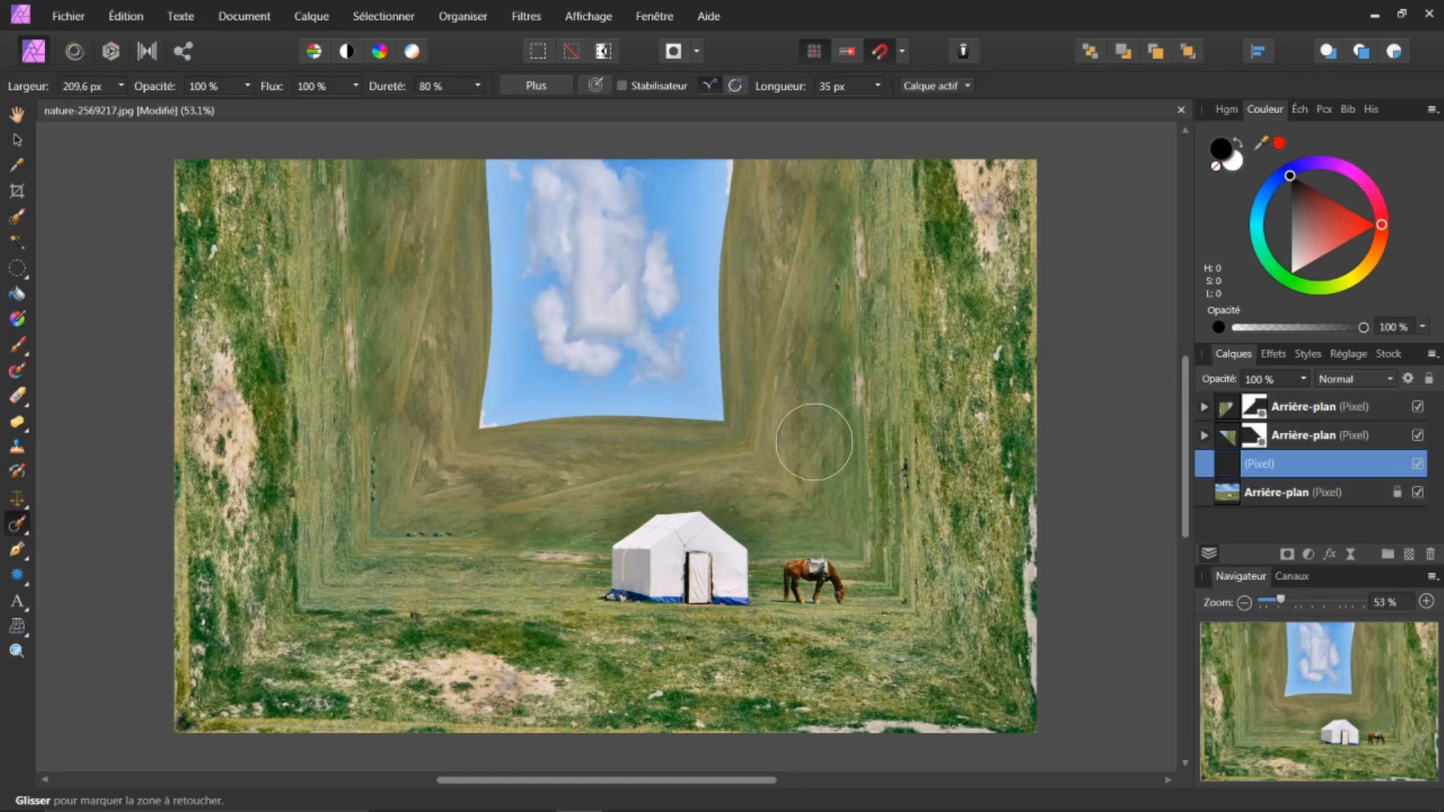
left_click(23, 346)
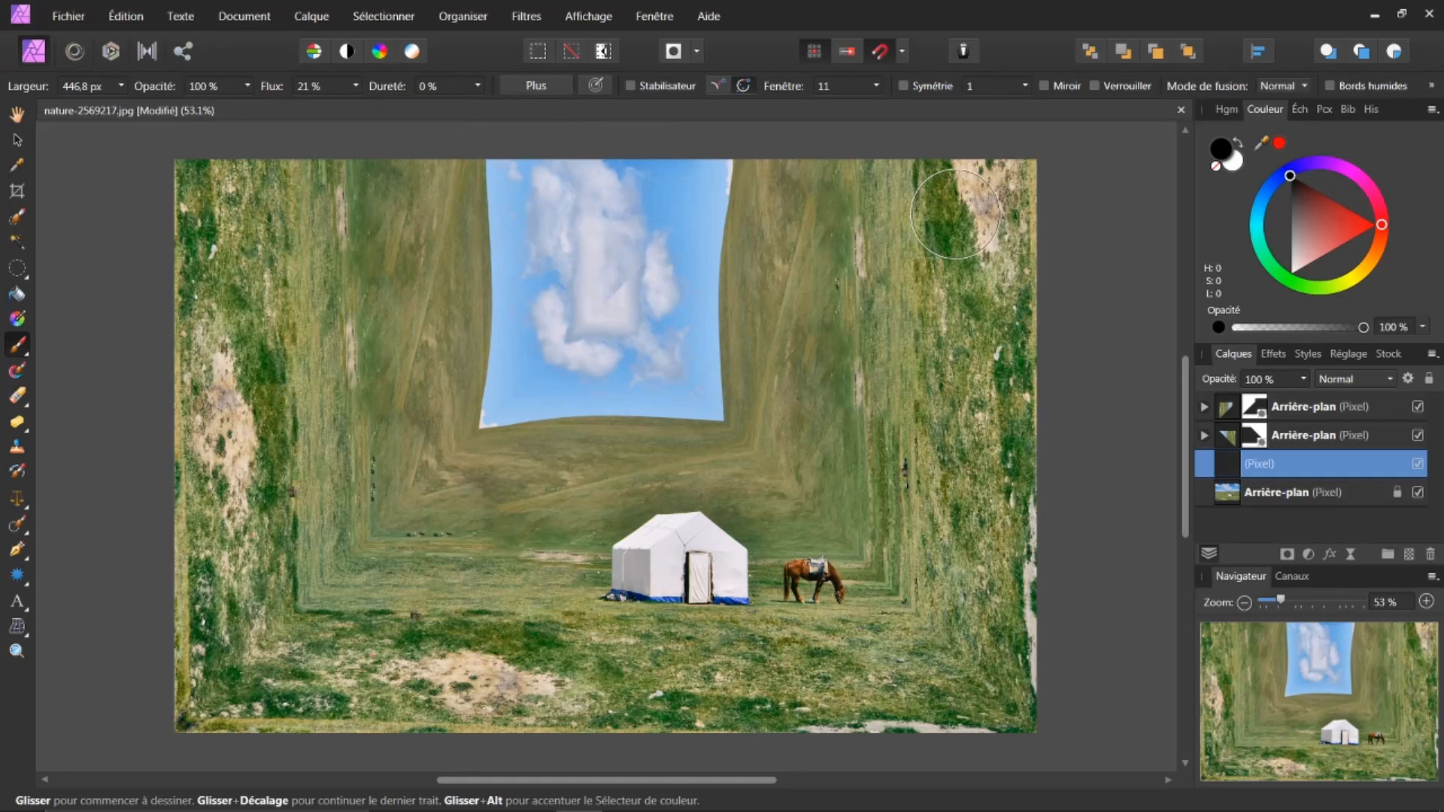
left_click(1265, 330)
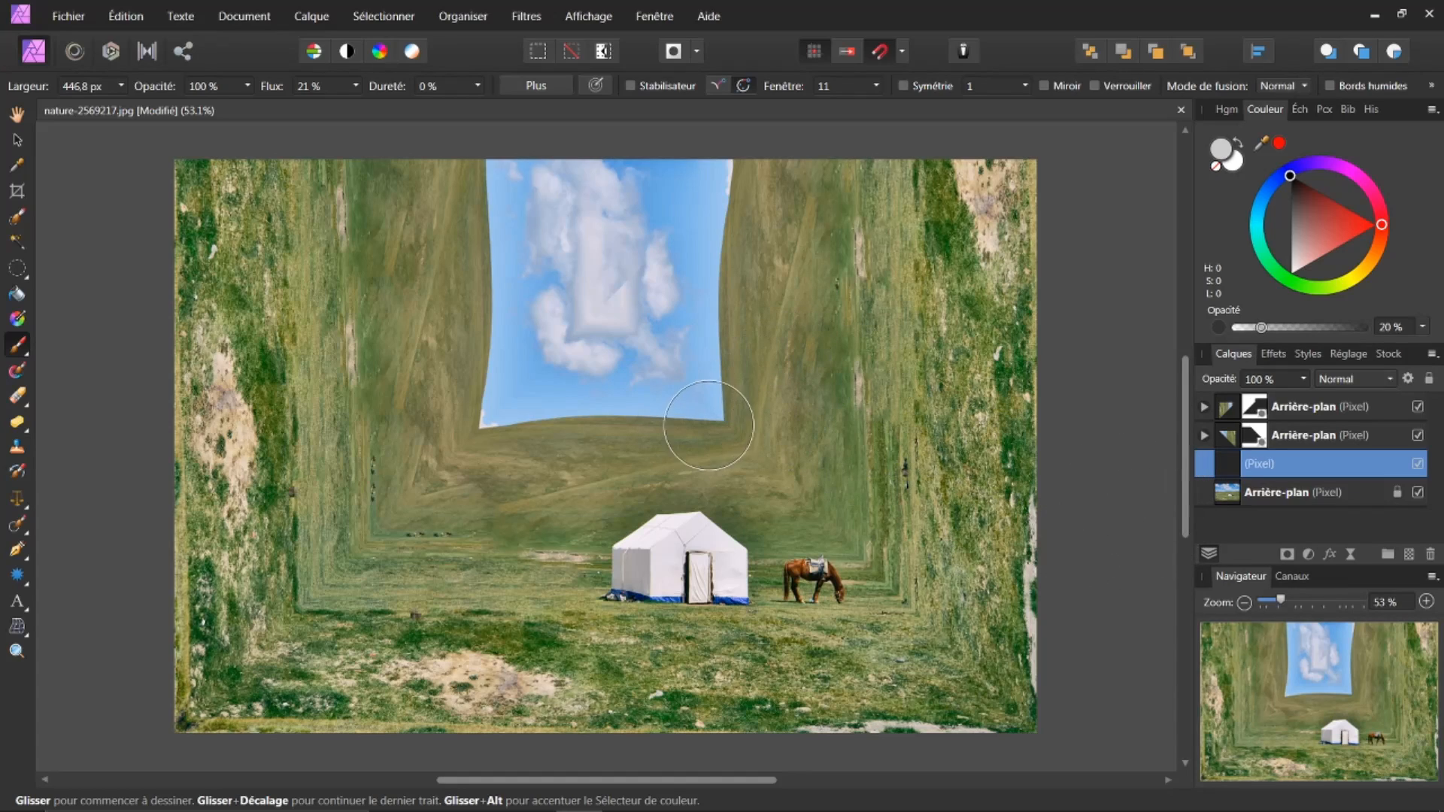
left_click_drag(718, 428, 851, 548)
left_click_drag(916, 623, 1015, 733)
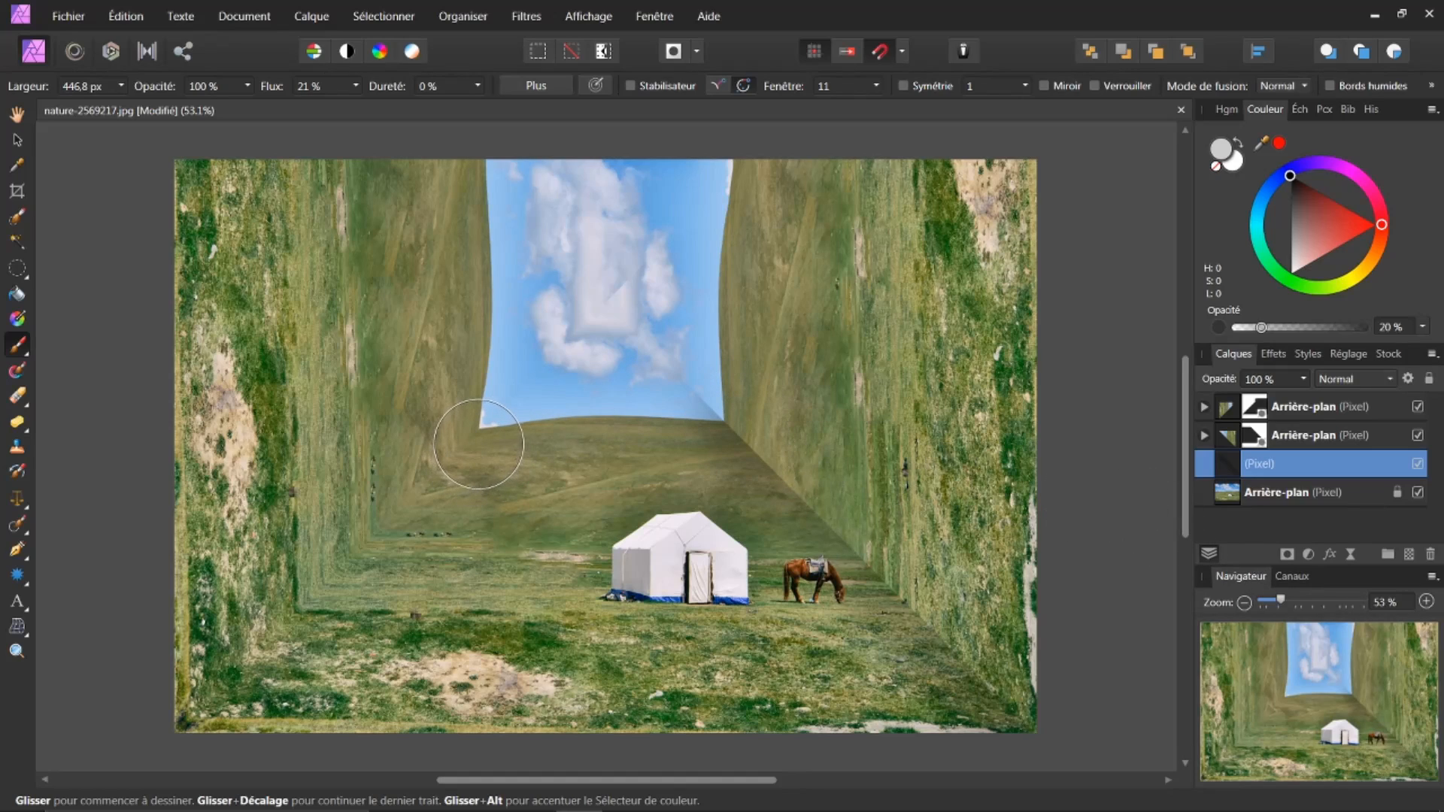
left_click_drag(479, 437, 386, 534)
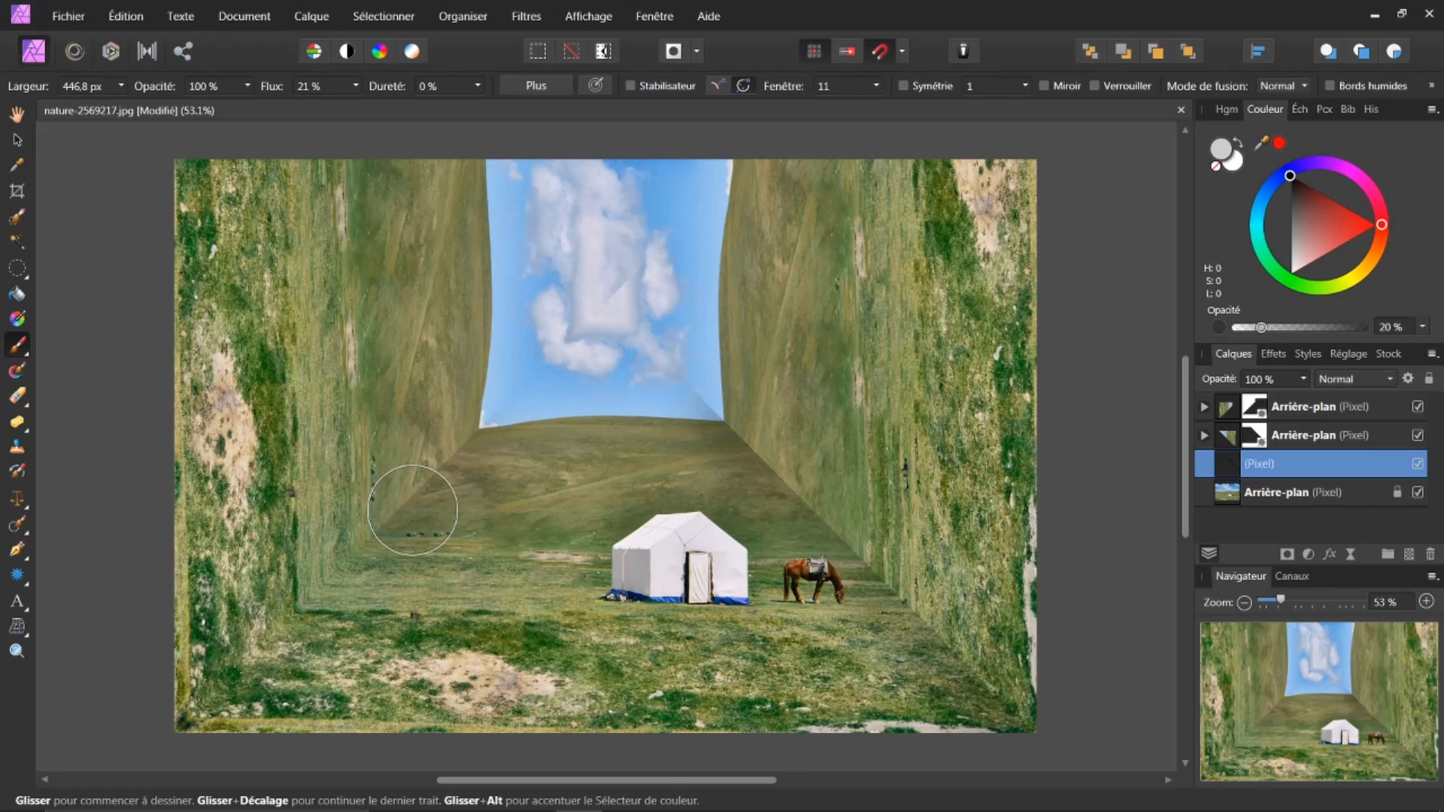
mouse_move(455, 457)
left_mouse_down()
mouse_move(335, 584)
mouse_move(161, 720)
left_mouse_up()
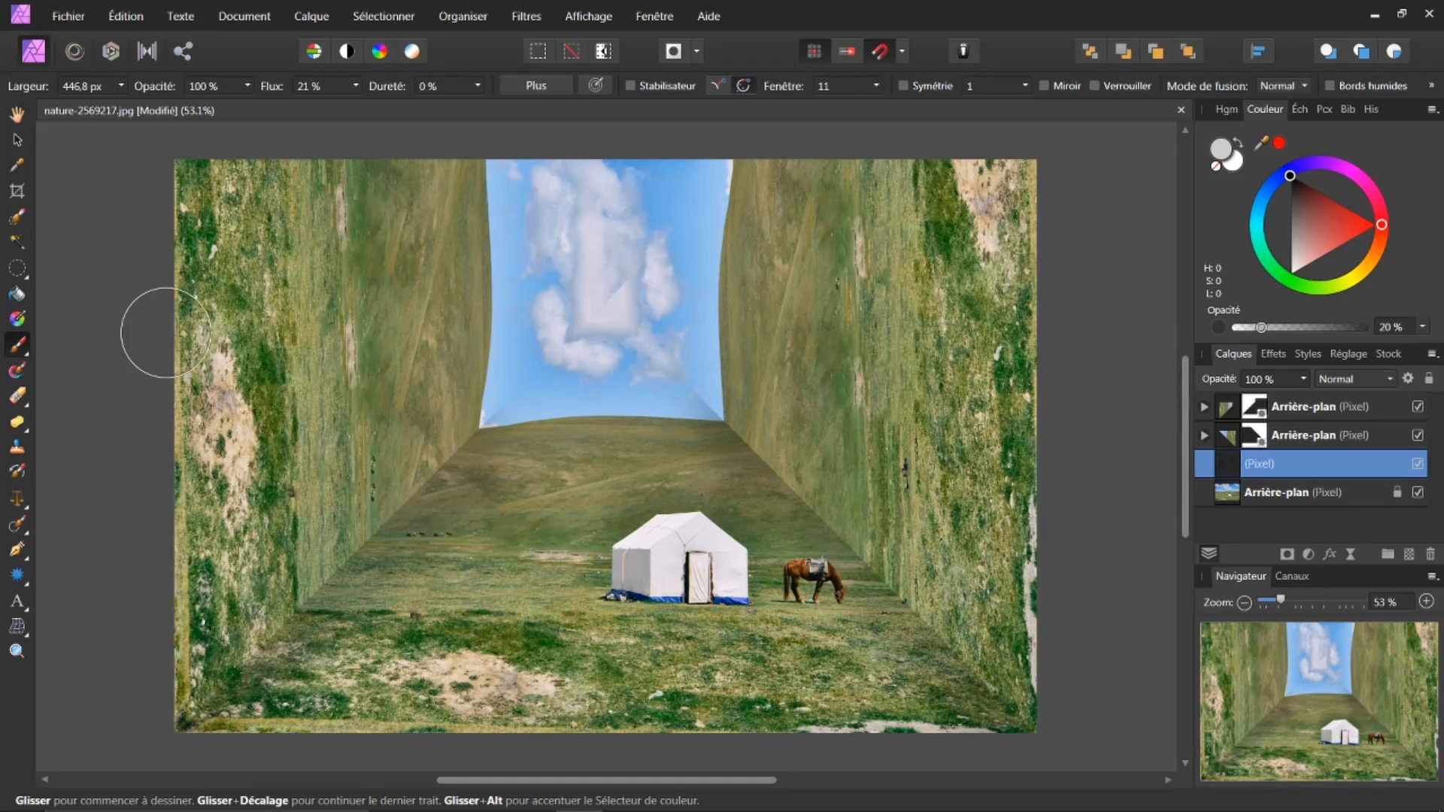
Step: Select the Eraser and compare the composite with and without the painted shadow layer
left_click(18, 394)
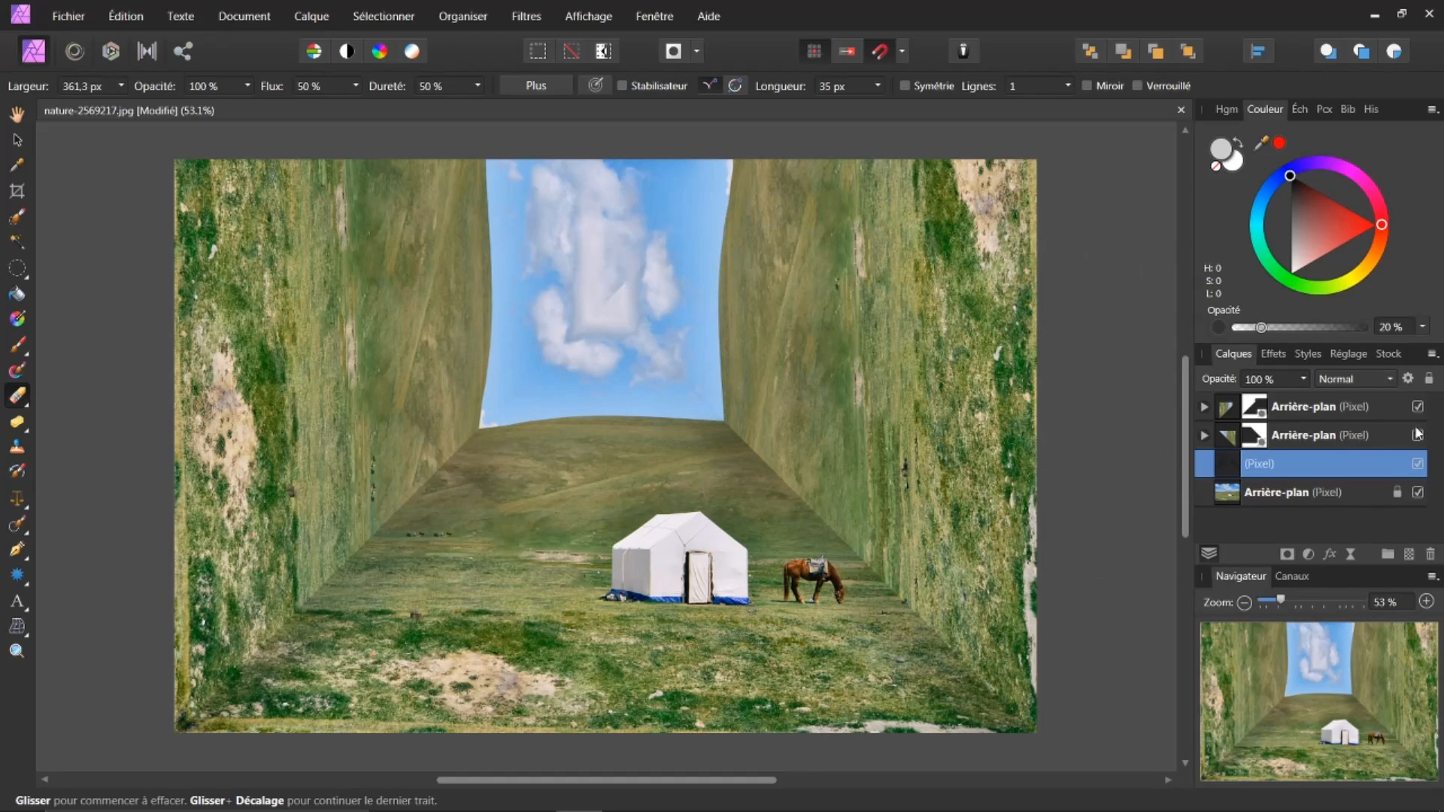
left_click(1419, 464)
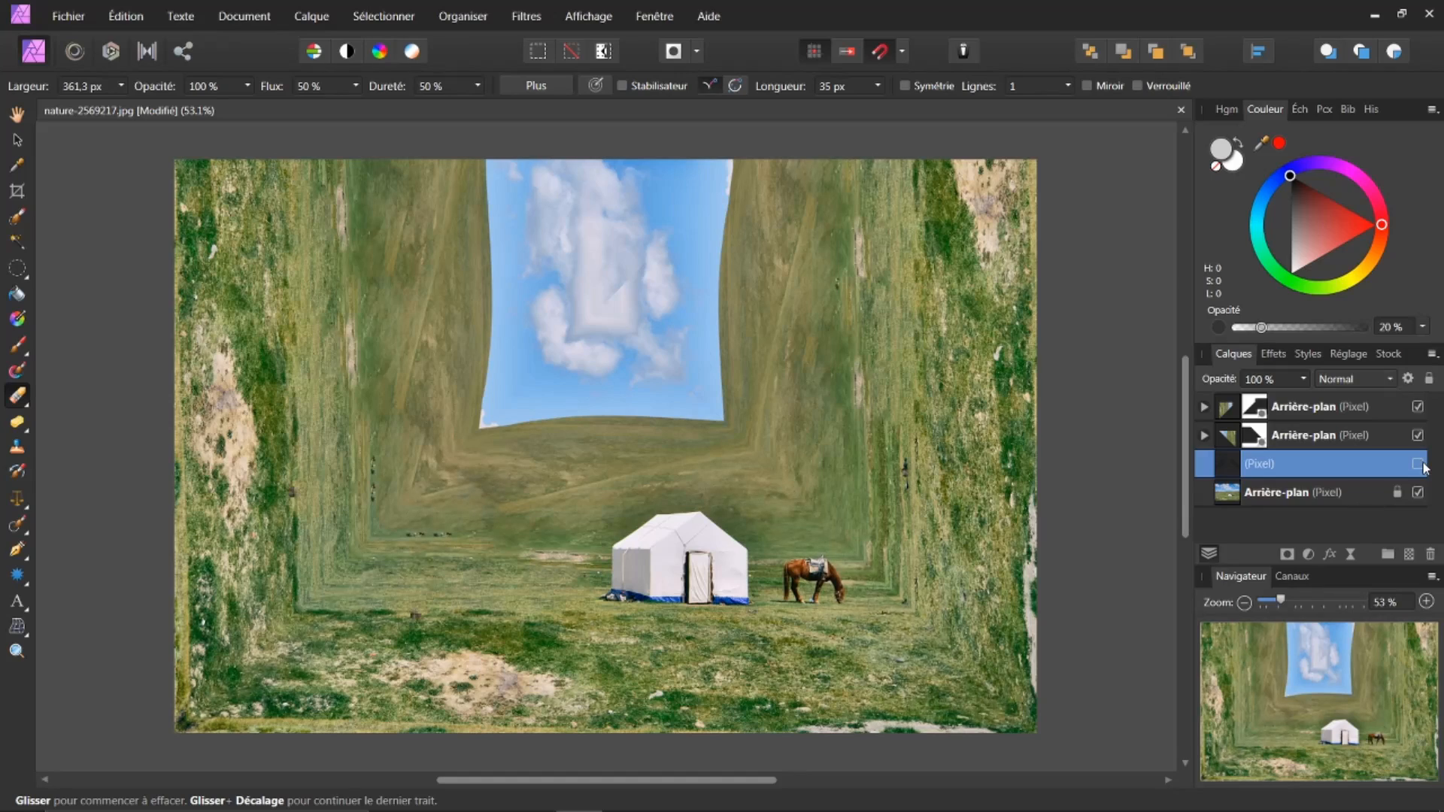
left_click(1418, 464)
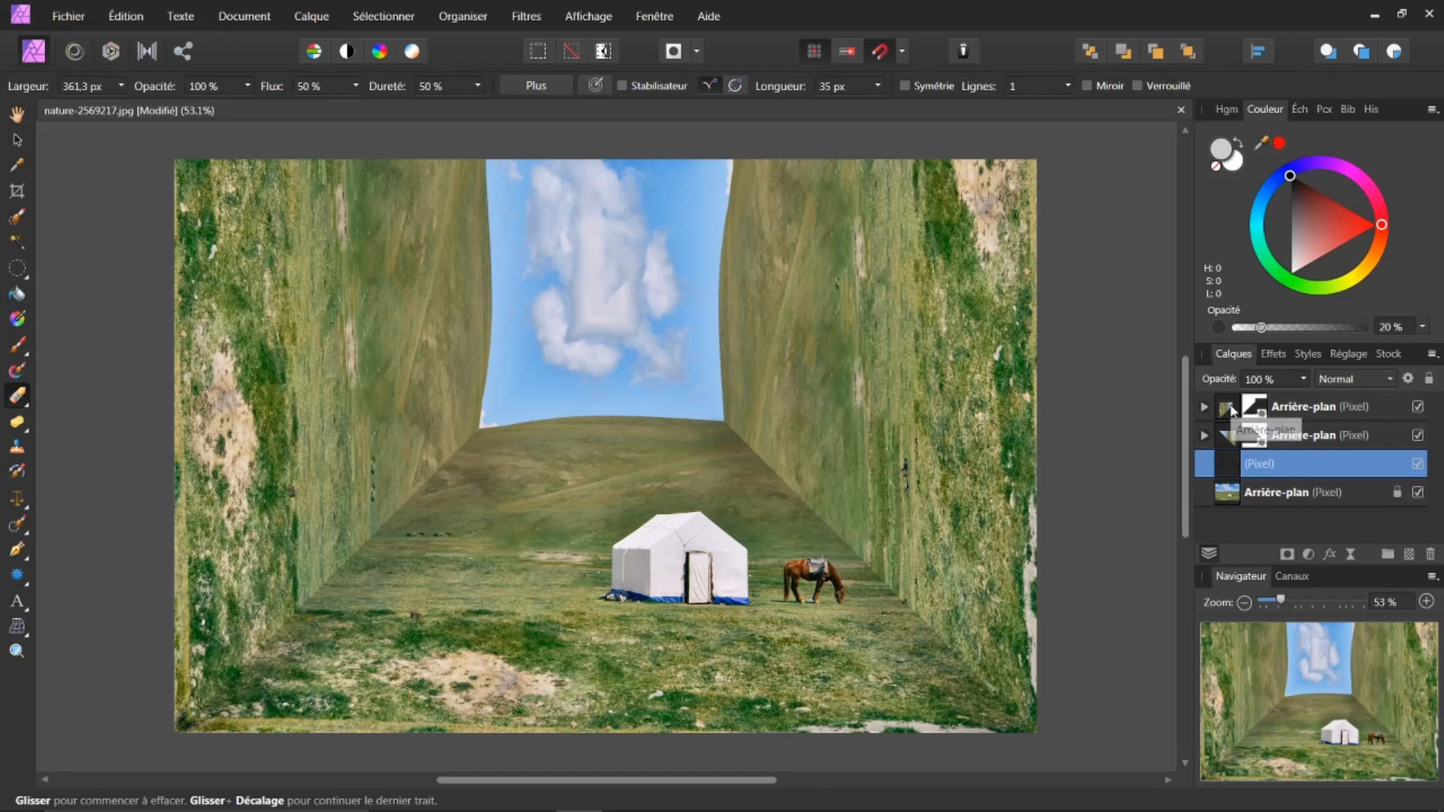
Step: Add a Curves adjustment above the topmost Arrière-plan copy and move its dialog clear of the composite
left_click(1304, 420)
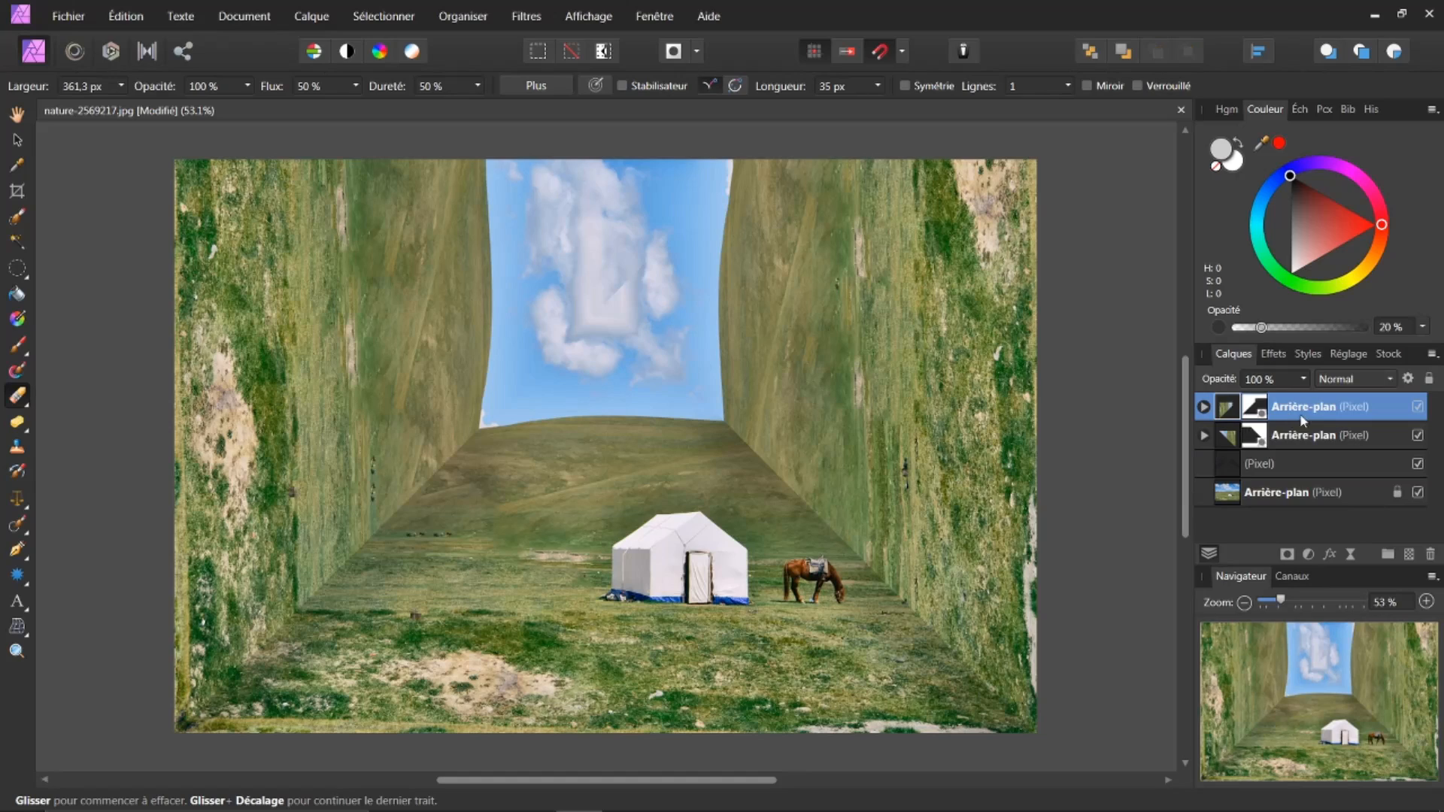
left_click(1310, 555)
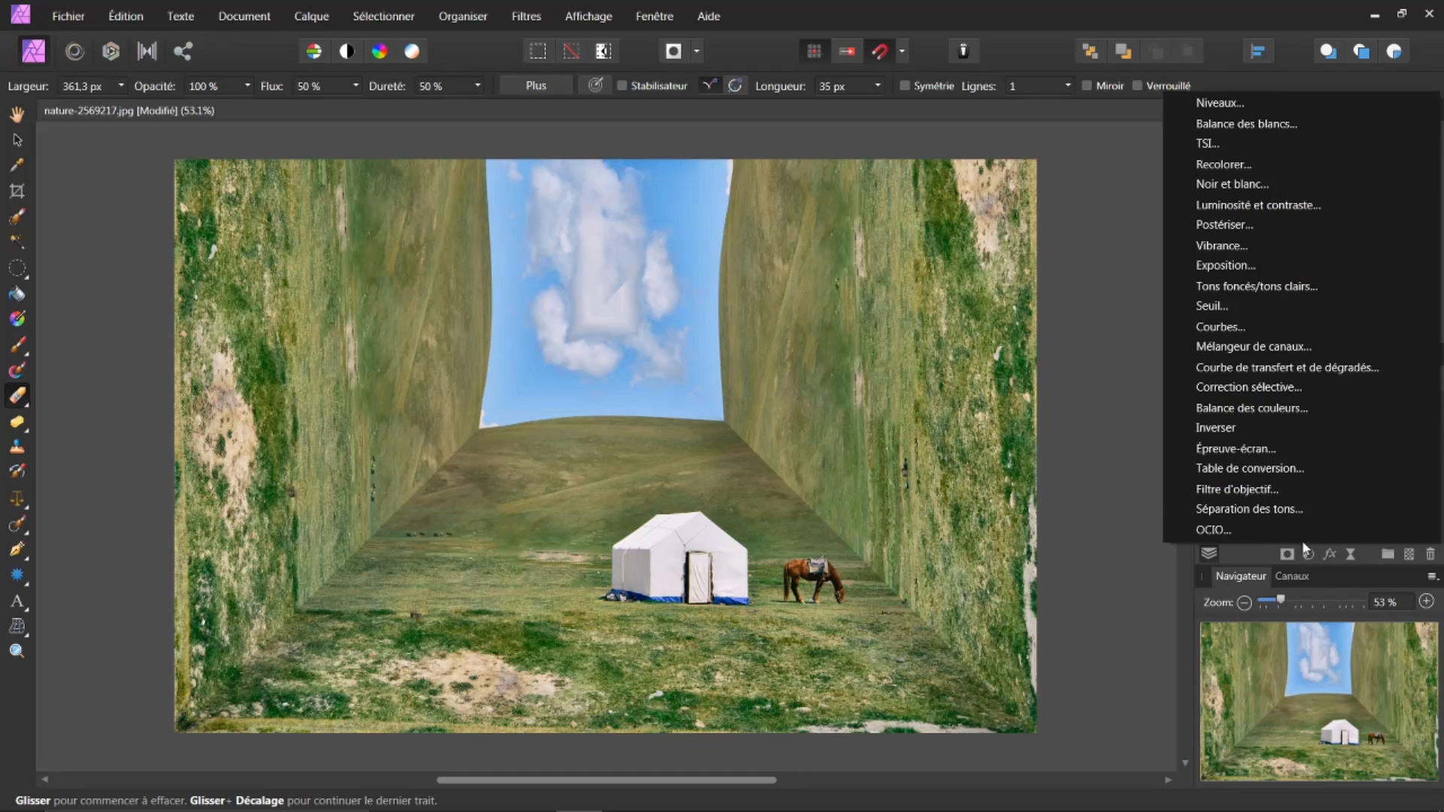
left_click(1235, 328)
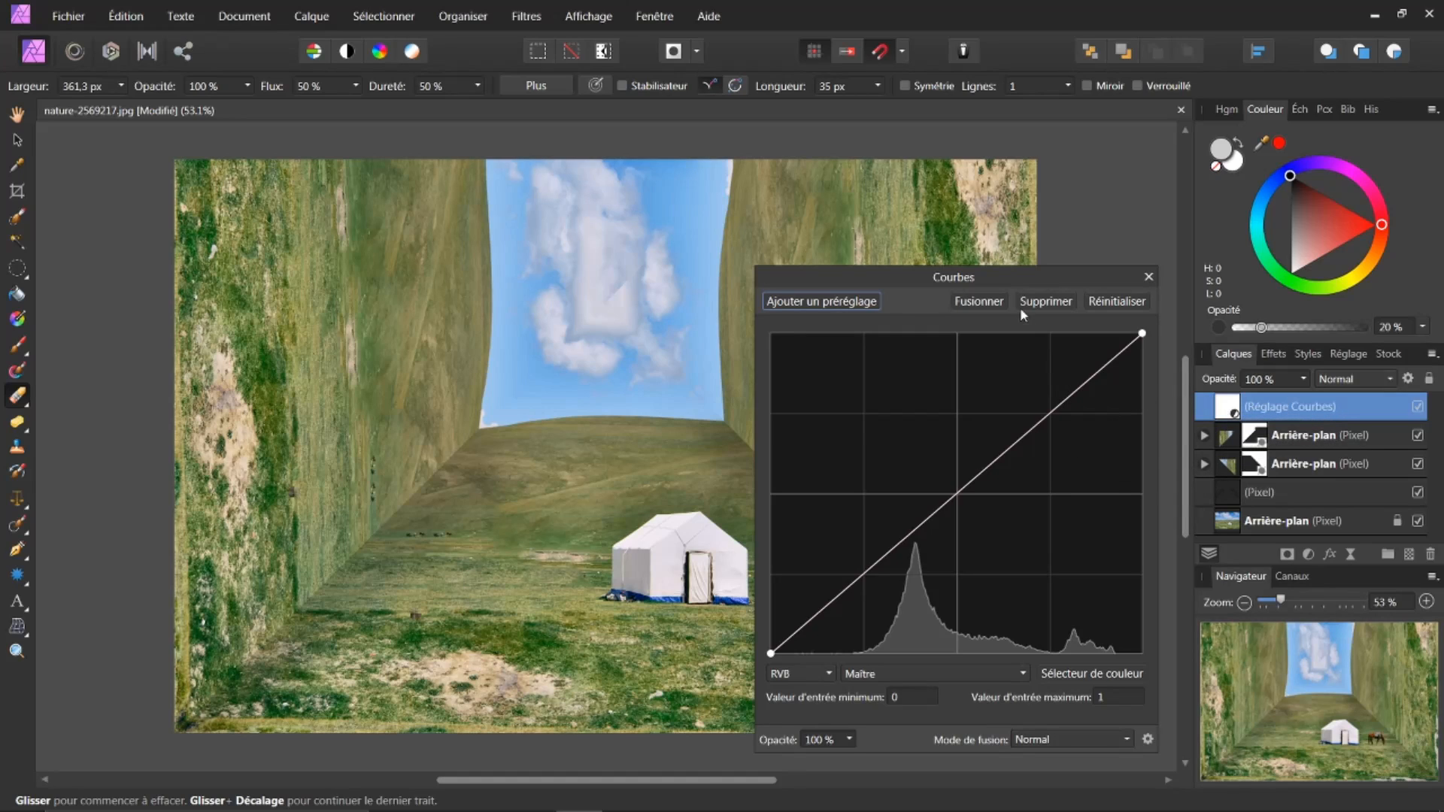
left_click_drag(997, 277, 1179, 218)
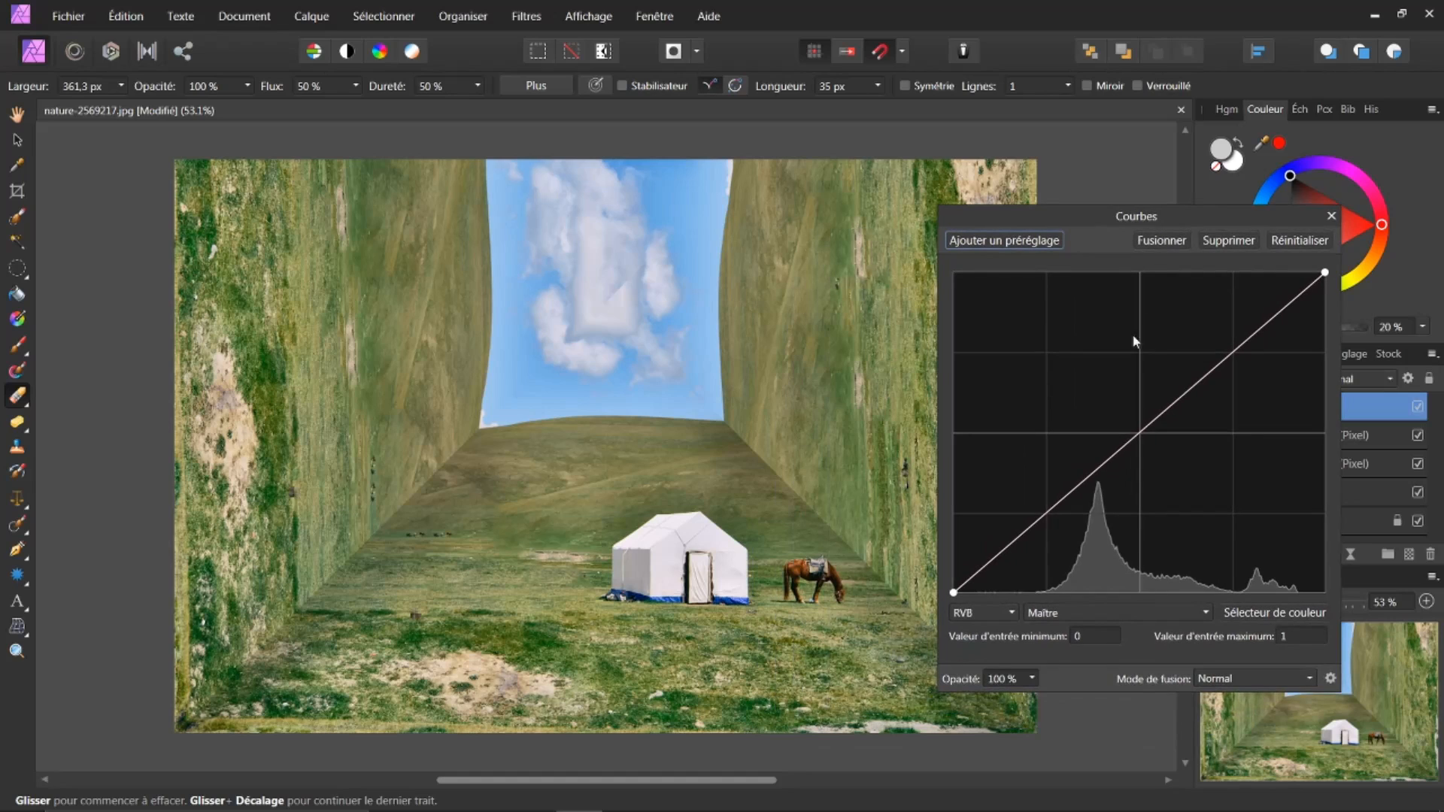
Step: Lower the master RGB curve's midpoint slightly and pull its white point inward, and compare the composite with and without the adjustment
left_click(1144, 435)
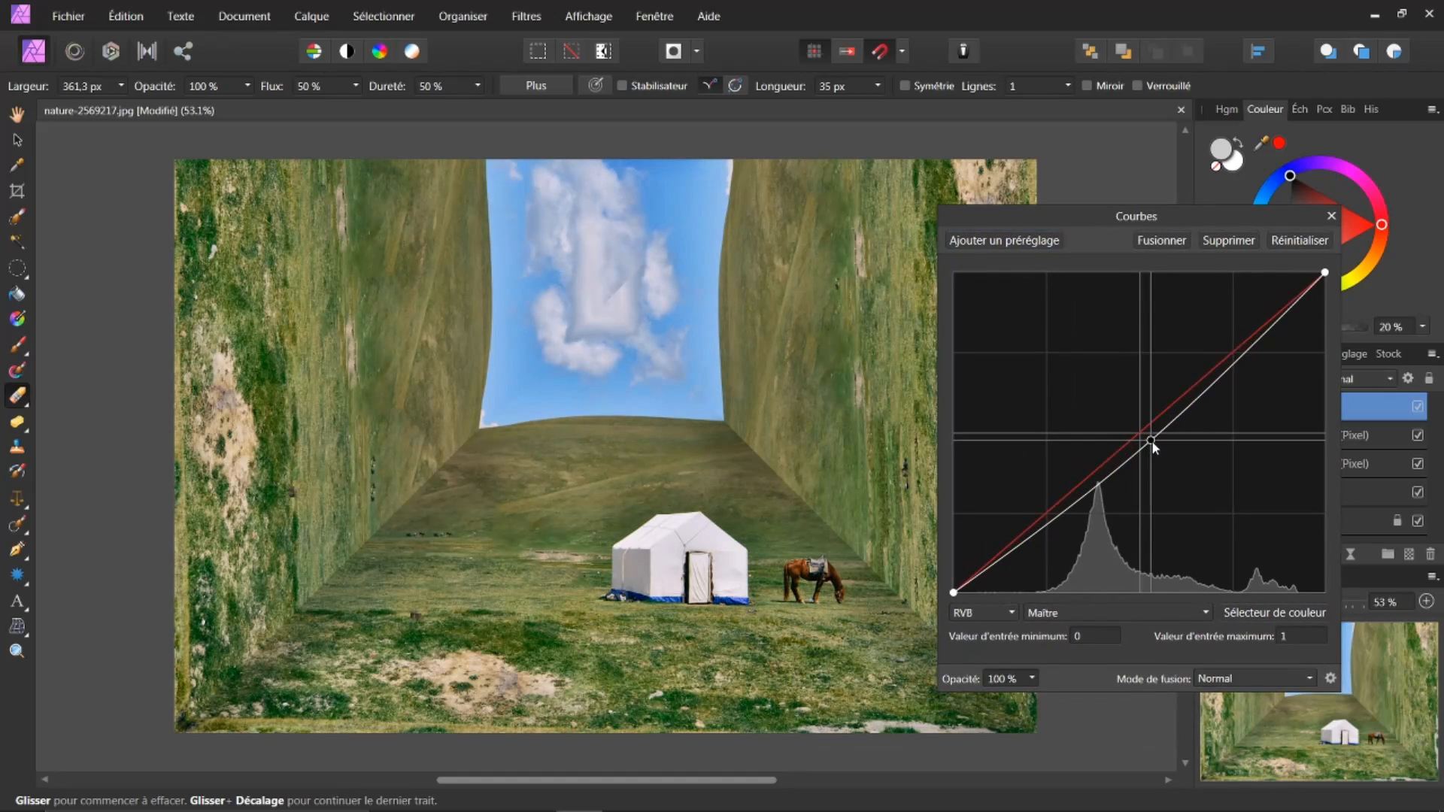
left_click_drag(1146, 436, 1150, 442)
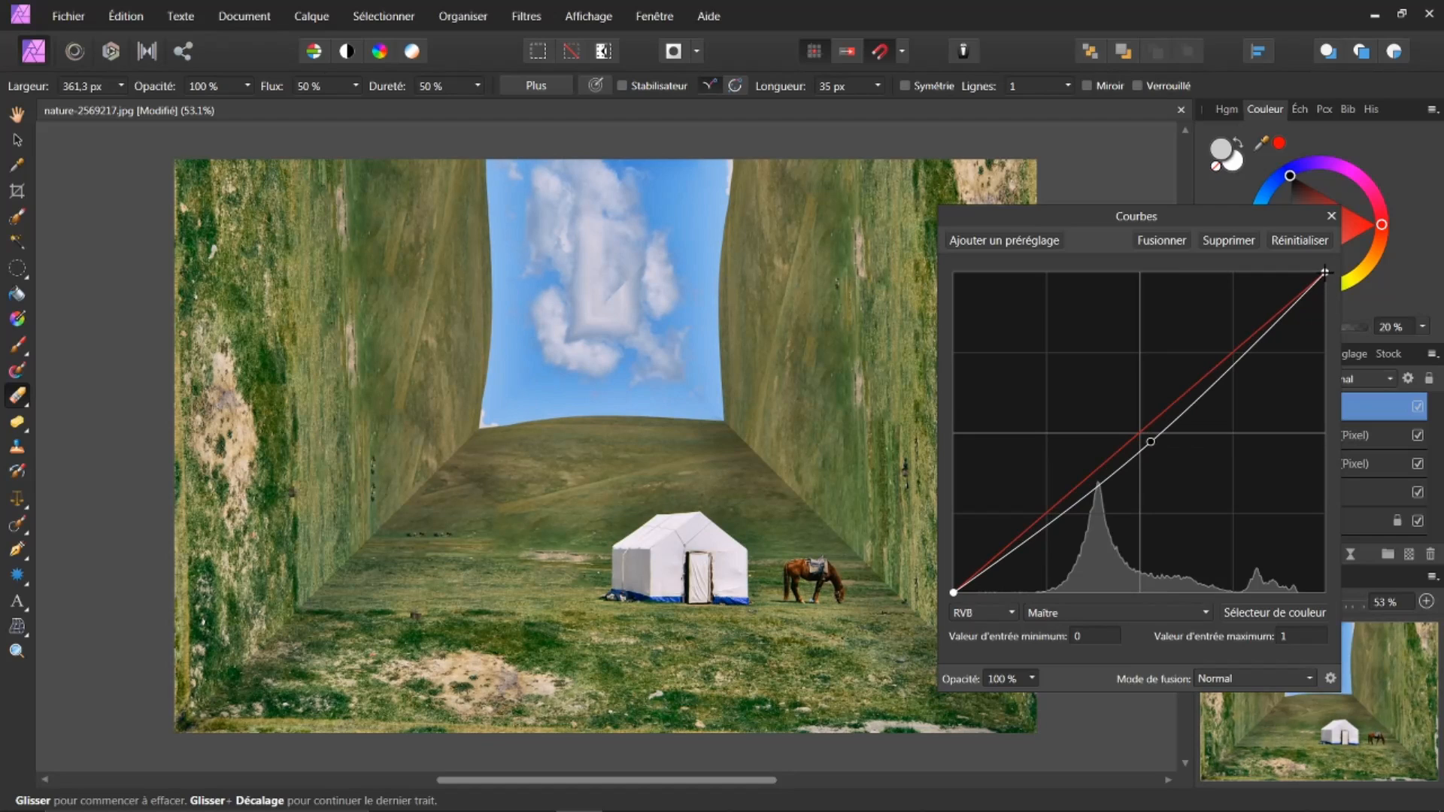
left_click_drag(1325, 272, 1303, 272)
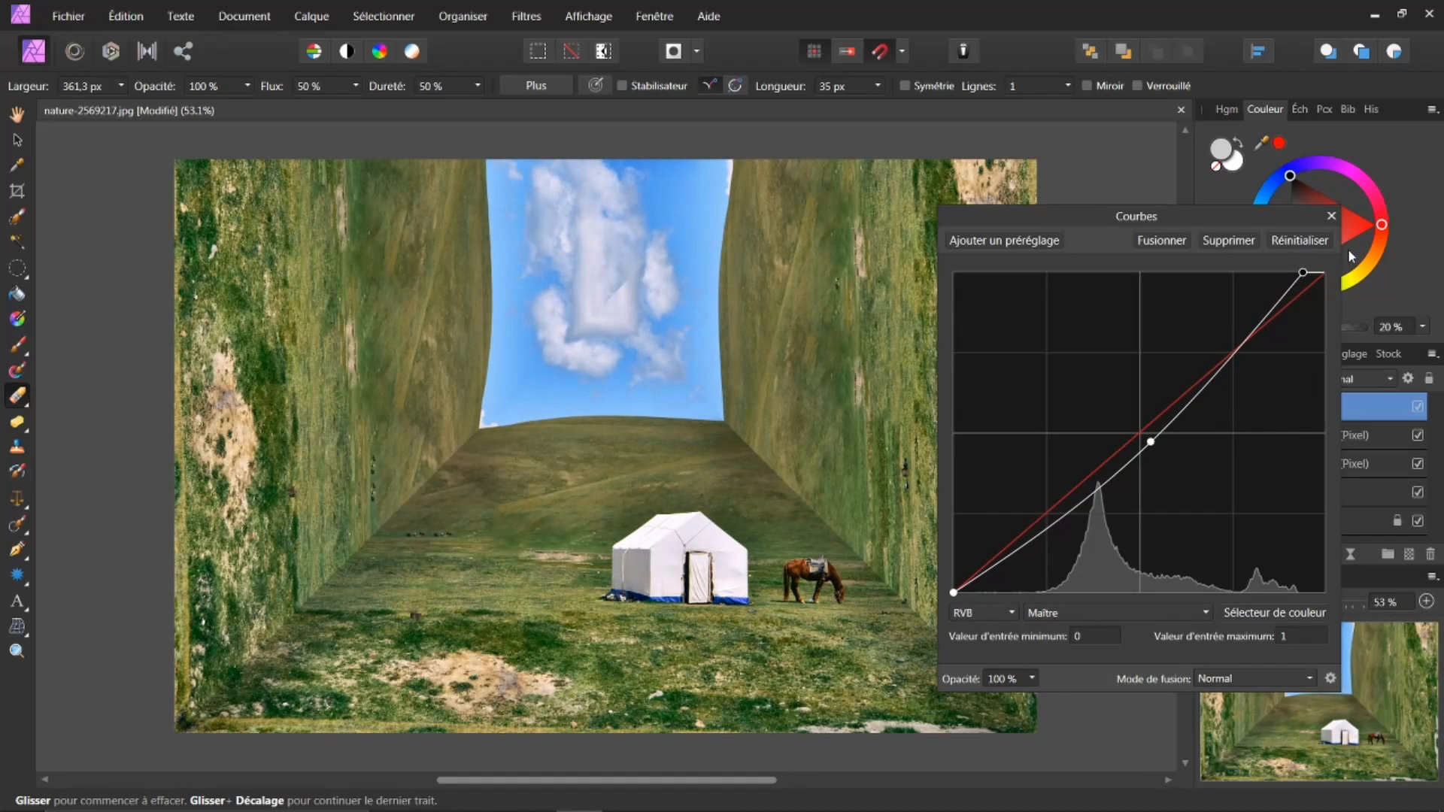
left_click(1331, 218)
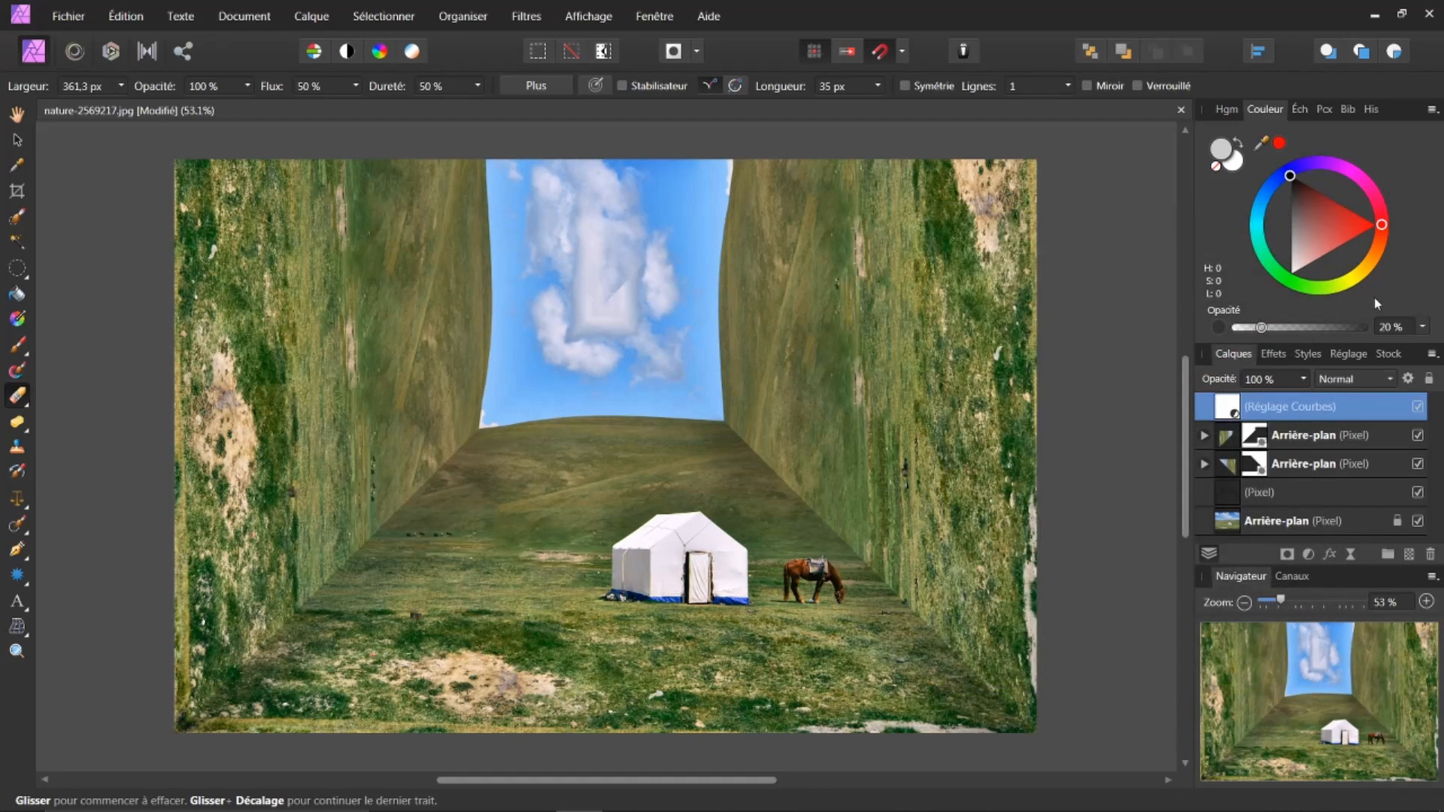
left_click(1419, 407)
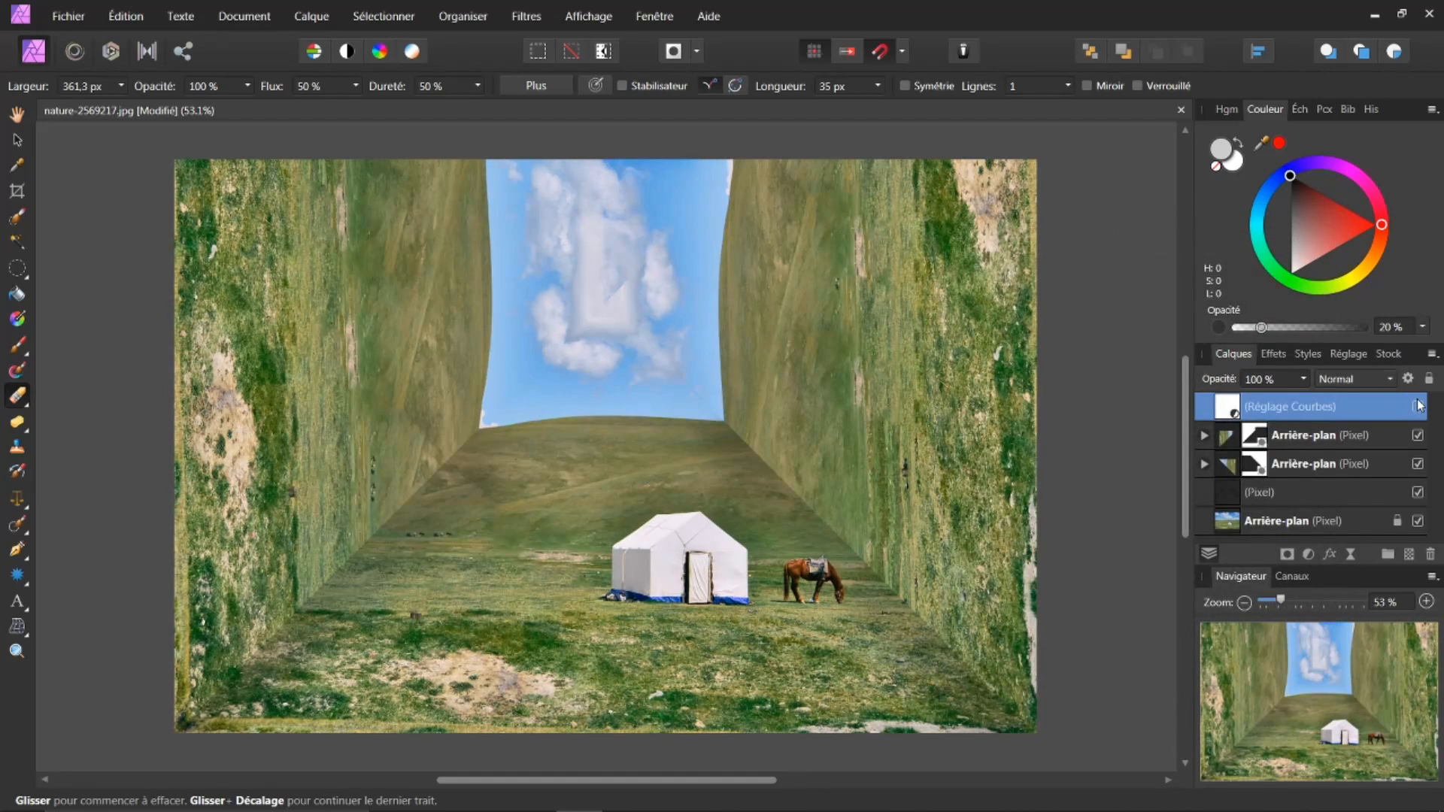
left_click(1418, 407)
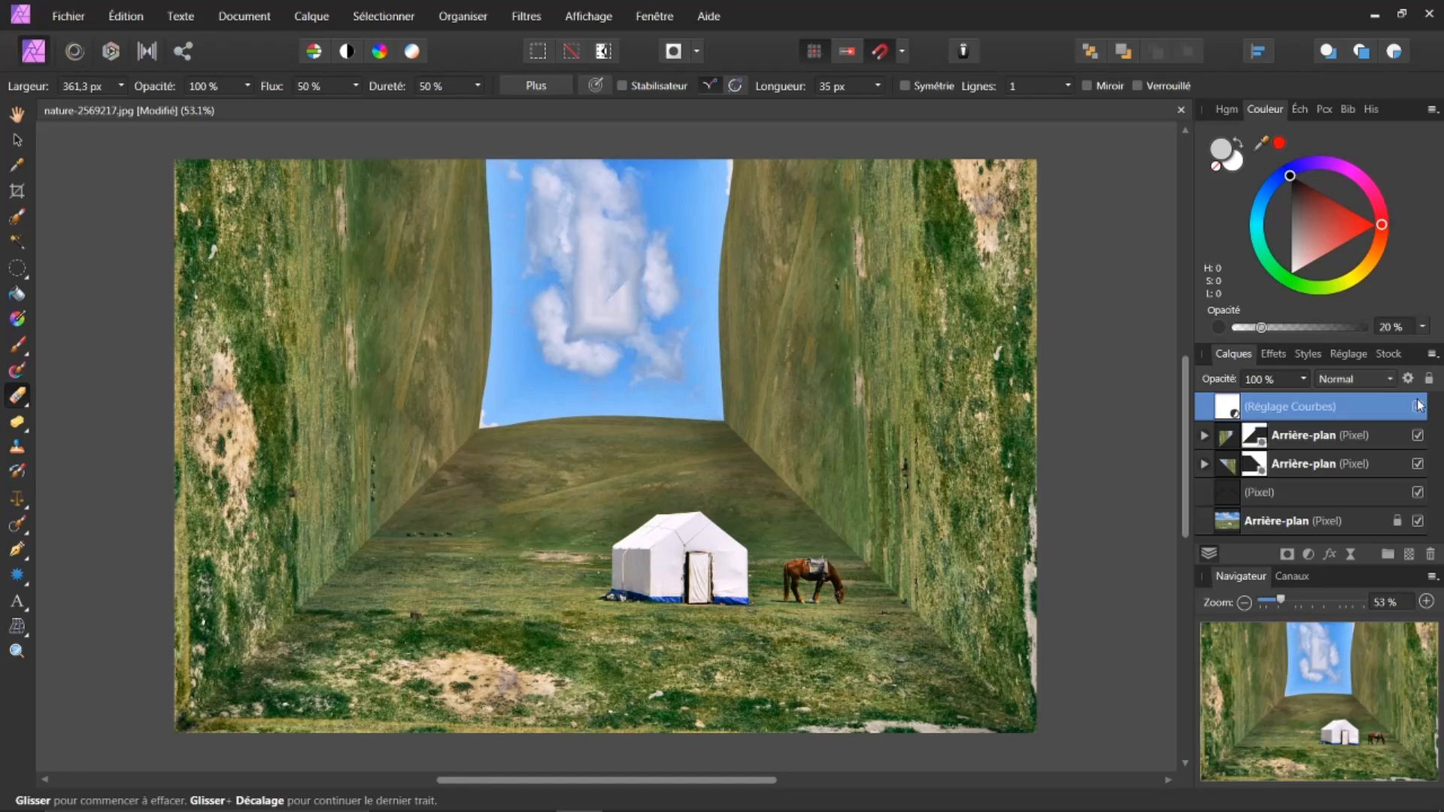